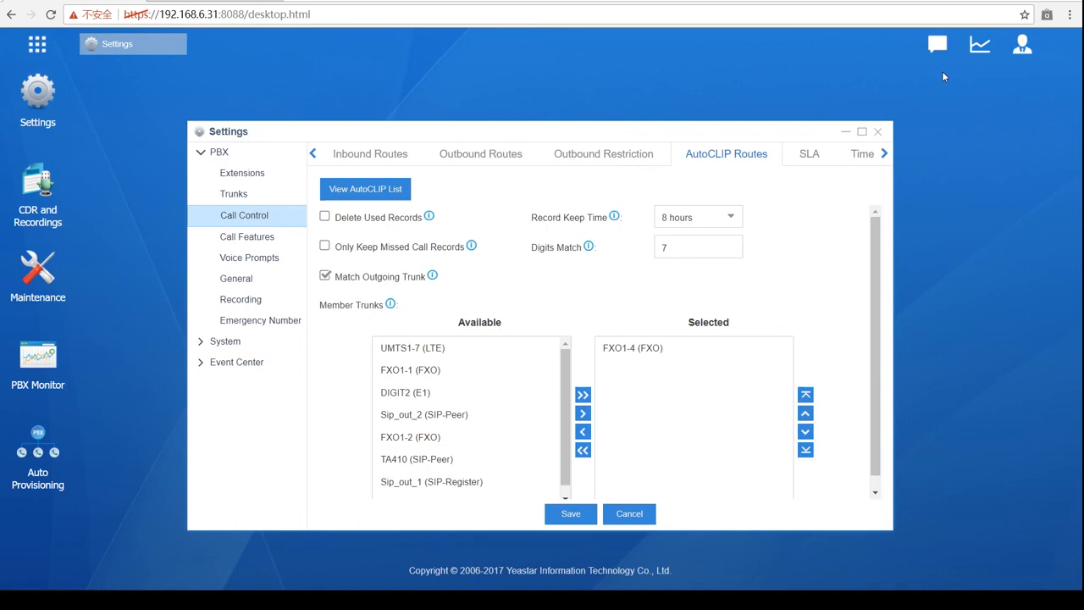
- Switch from AutoCLIP Routes to the Inbound Routes tab to list existing routes
left_click(368, 155)
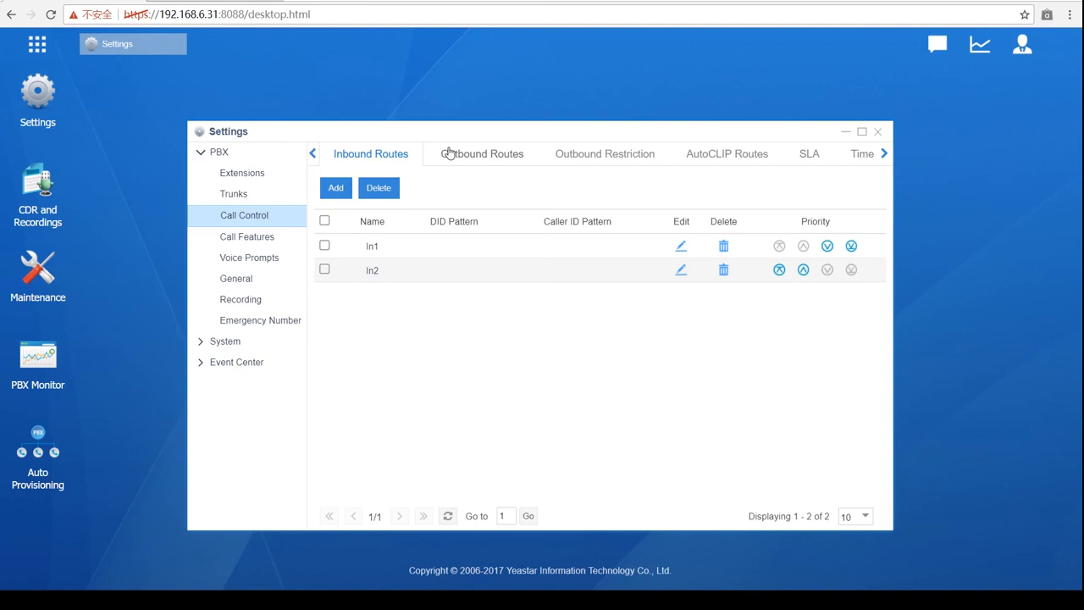
- Open an empty Add Inbound Route form and look over its fields
left_click(336, 188)
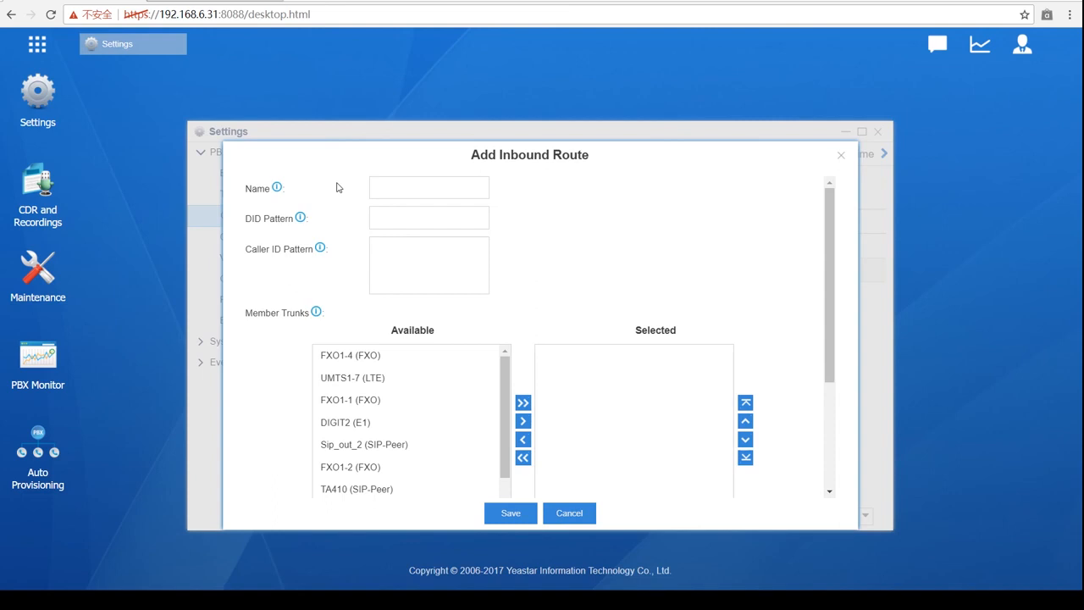
scroll(368, 273, "down", 3)
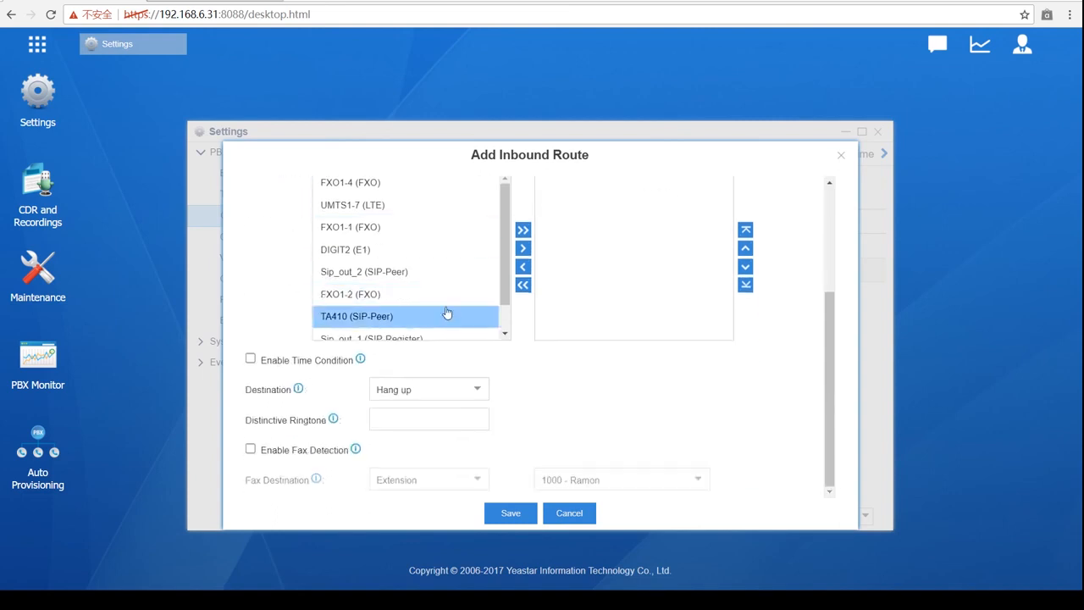
scroll(441, 313, "up", 2)
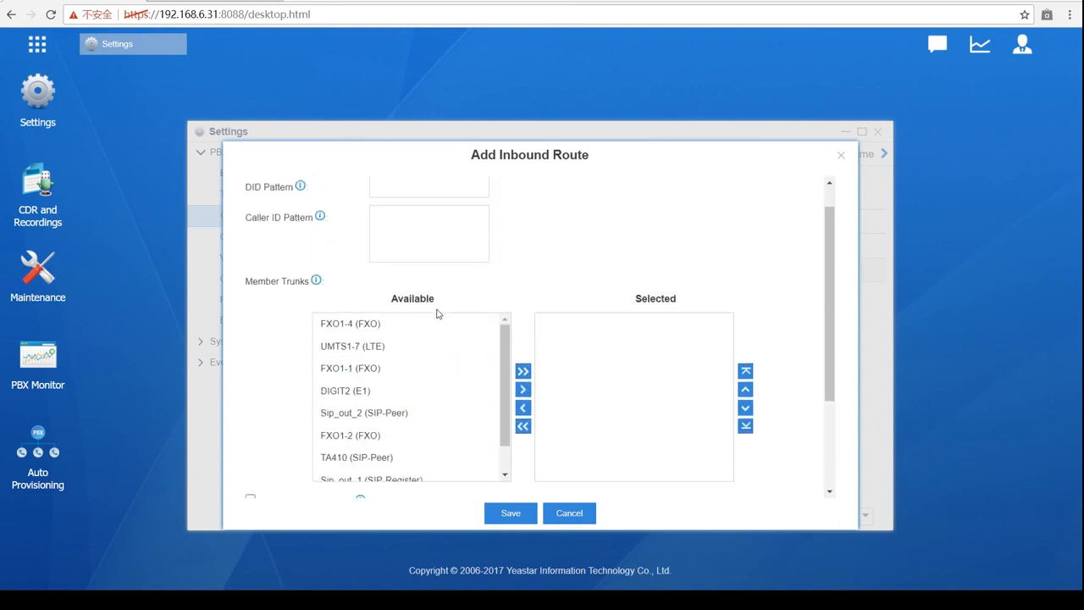
scroll(437, 313, "up", 1)
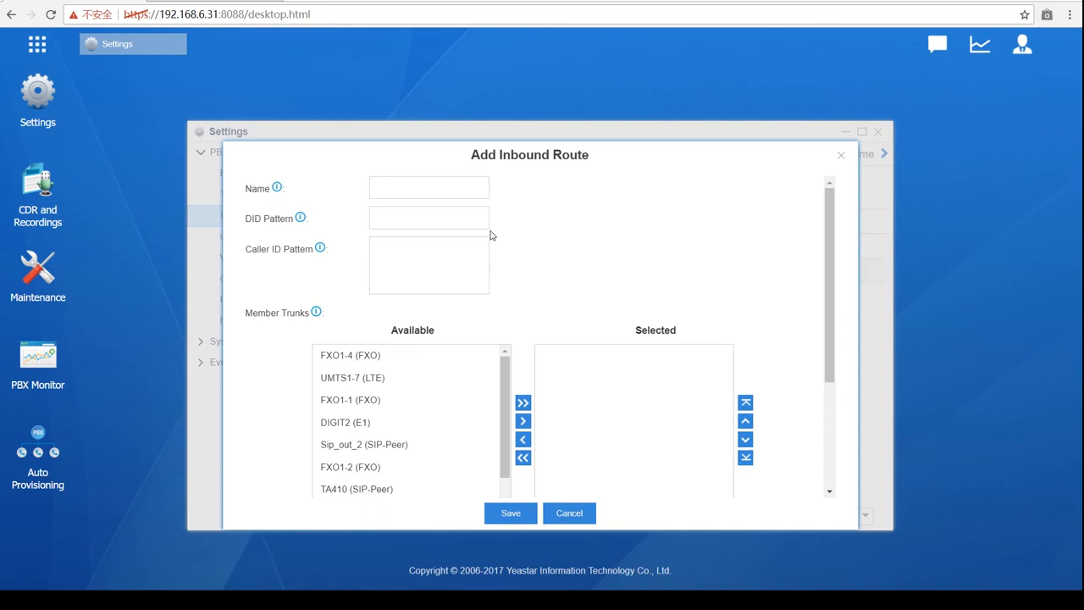
- Enter 5503302 as the DID pattern, correcting the mistyped digits
left_click(467, 219)
type("55")
type("0")
type("99")
key("BackSpace")
key("BackSpace")
type("9")
key("BackSpace")
type("3302")
- Name the route 'DID' in capital letters
left_click(465, 192)
key("Caps_Lock")
type("DID")
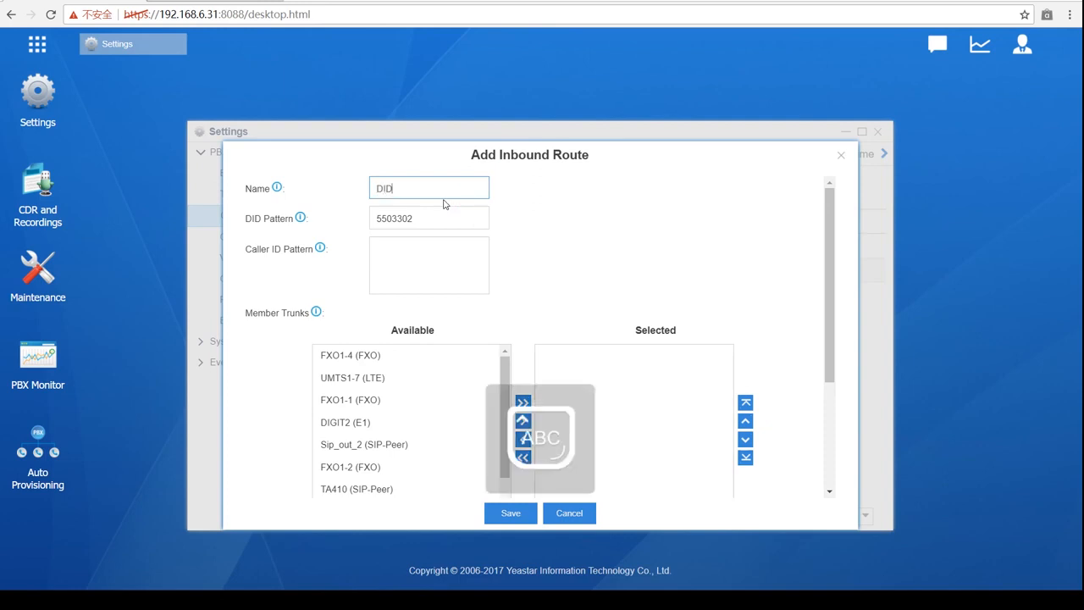
left_click(626, 277)
scroll(585, 284, "down", 2)
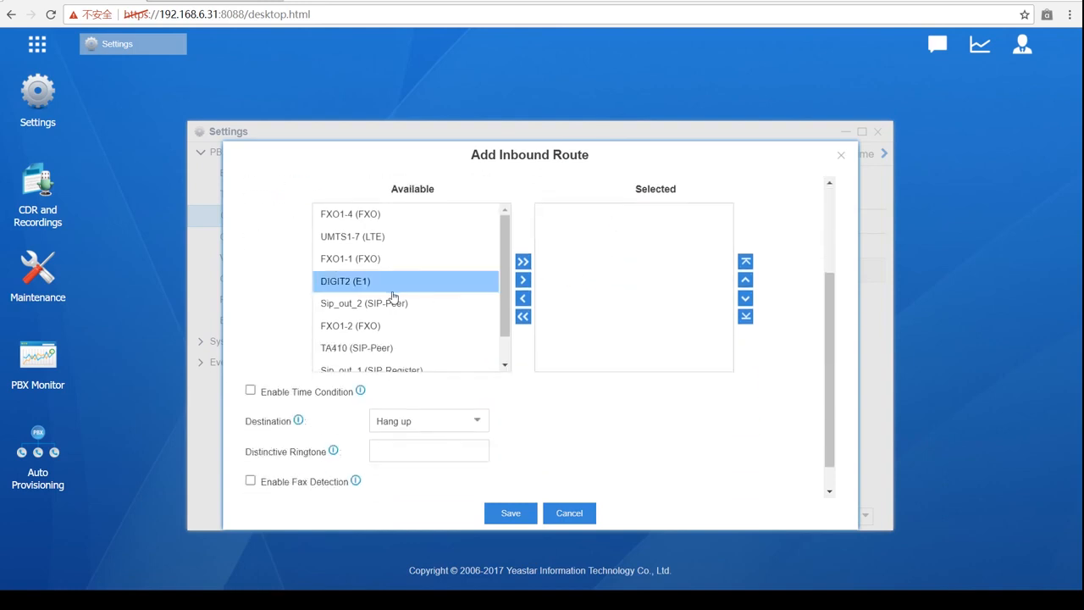
scroll(395, 288, "up", 1)
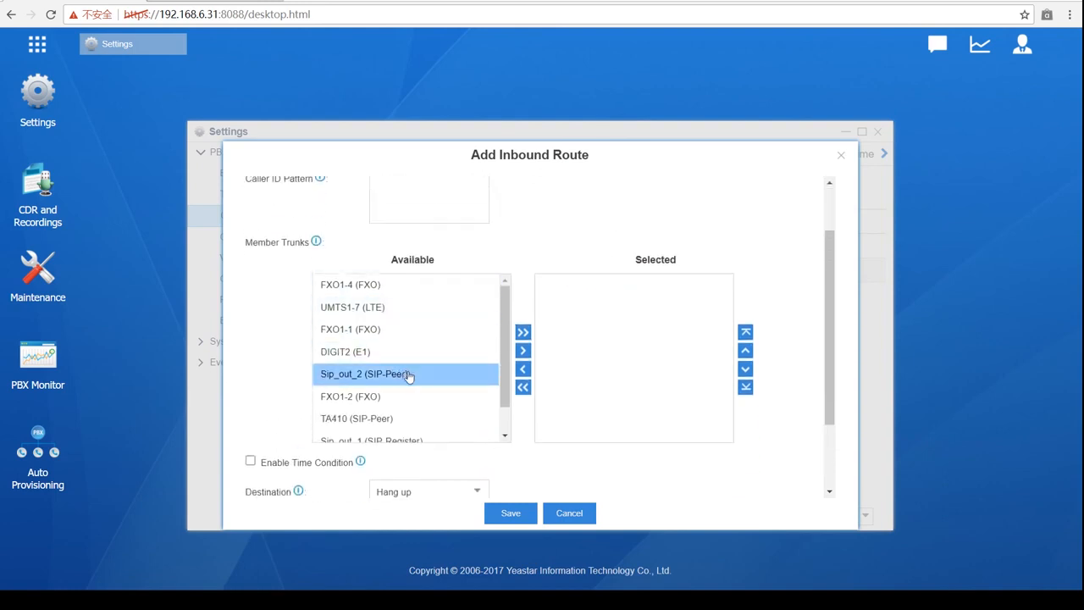
scroll(412, 375, "up", 1)
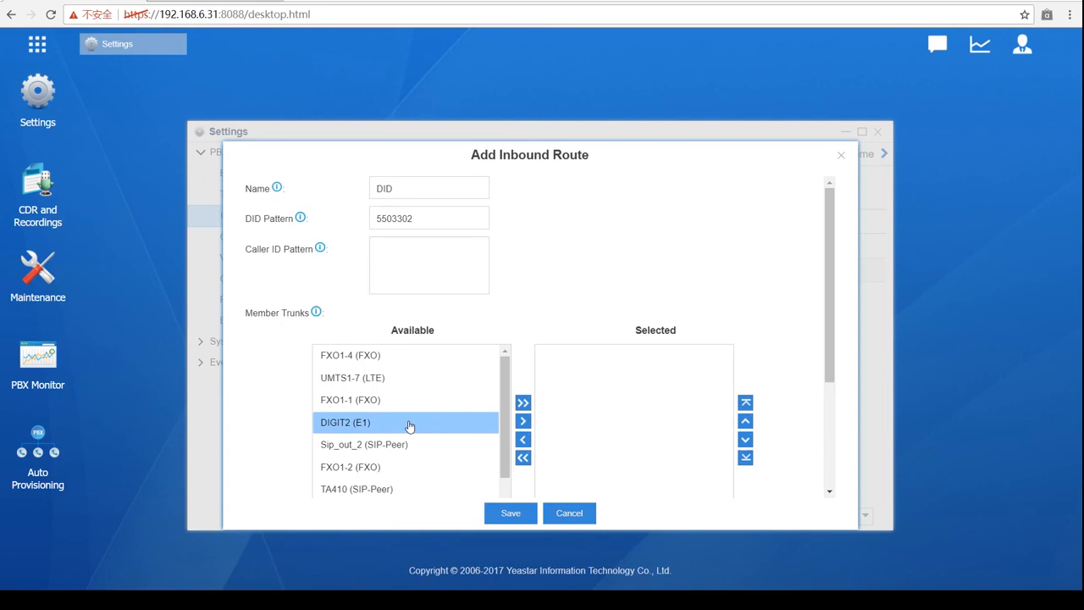
scroll(411, 449, "down", 3)
left_click(412, 404)
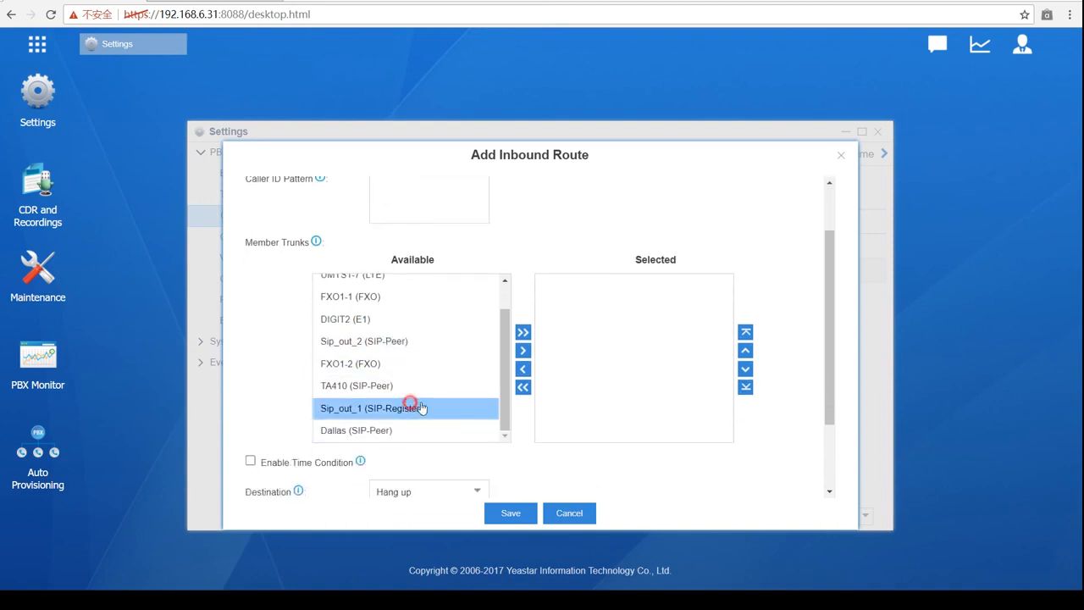
left_click(522, 350)
scroll(624, 397, "up", 1)
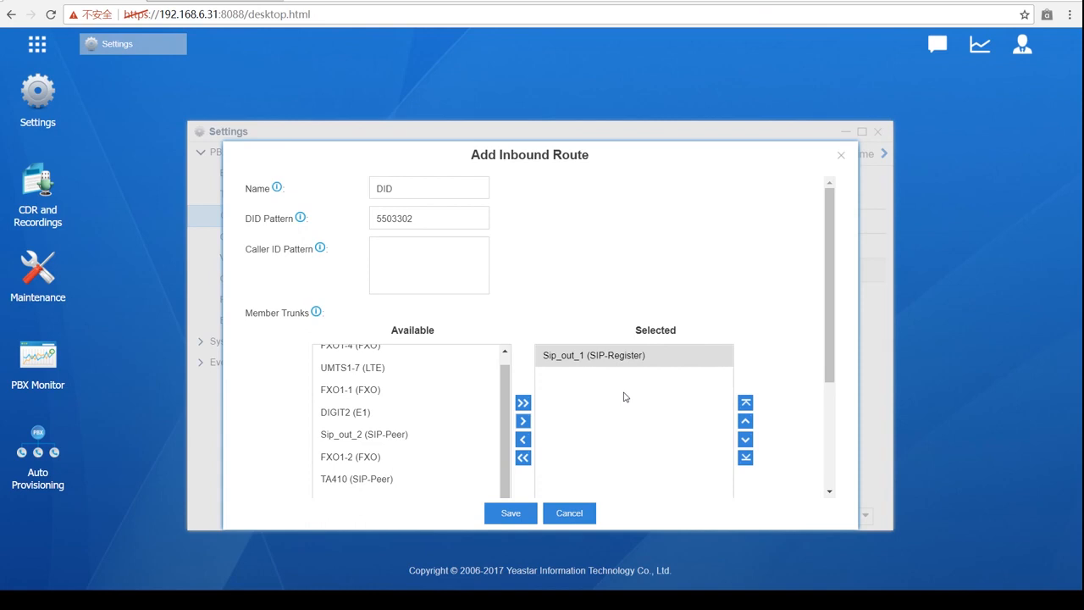
left_click(650, 356)
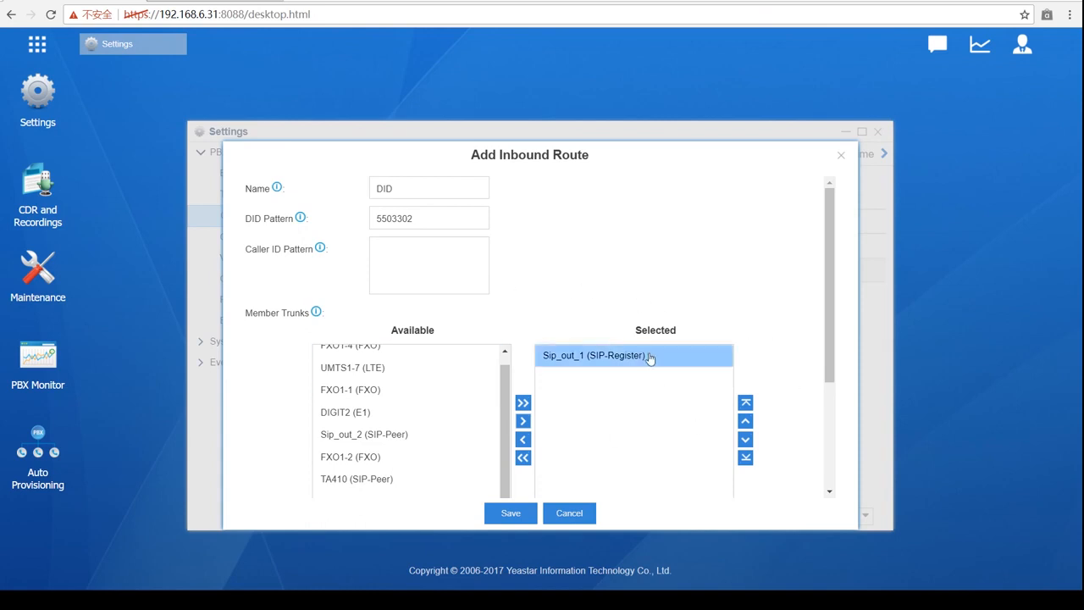
scroll(576, 312, "down", 3)
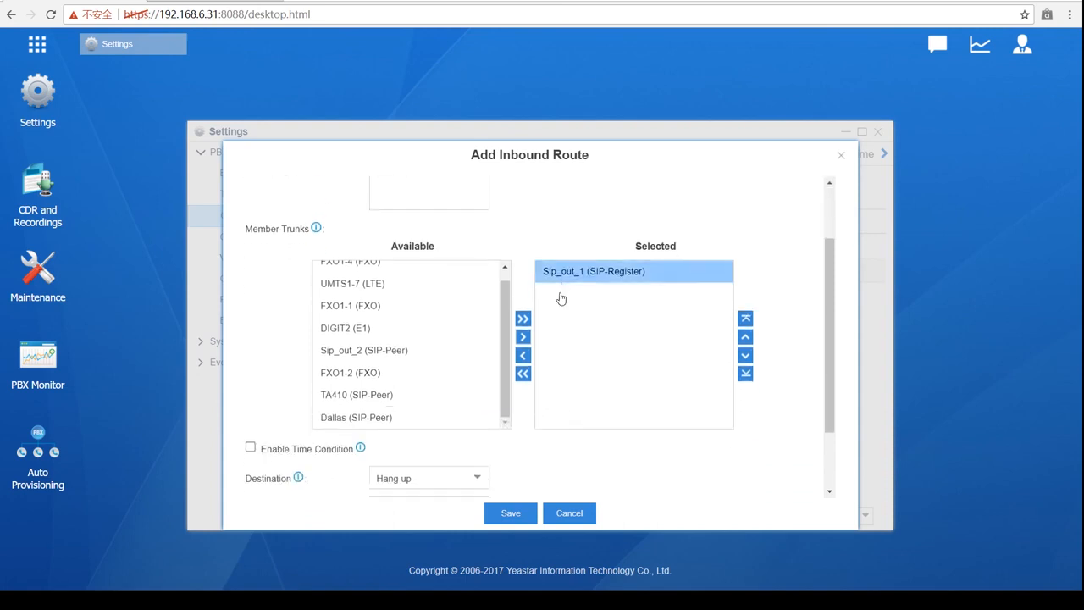
scroll(576, 322, "up", 3)
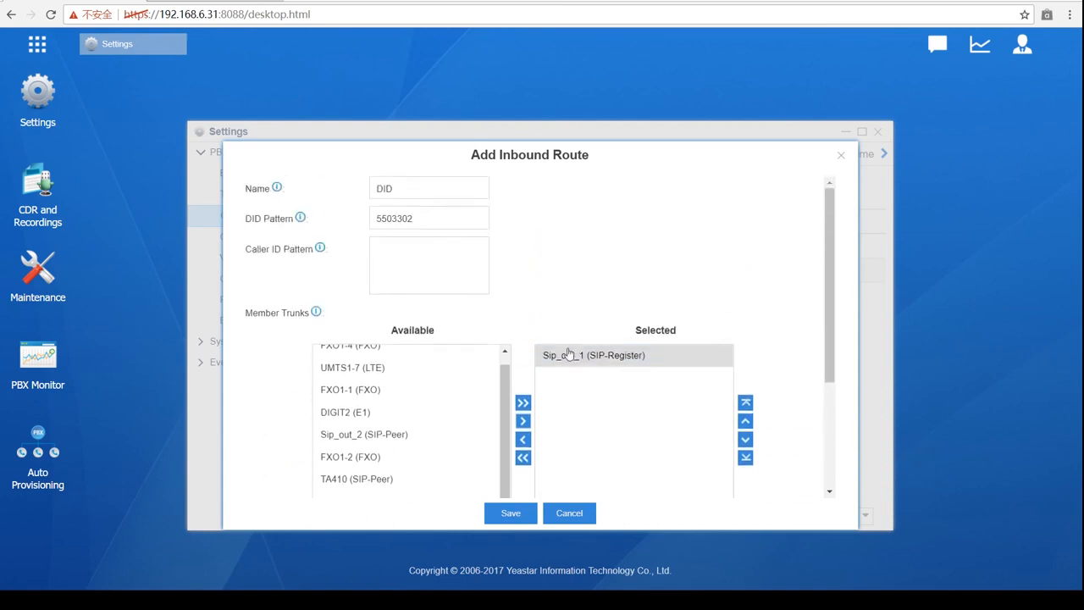
scroll(576, 334, "down", 3)
left_click(480, 392)
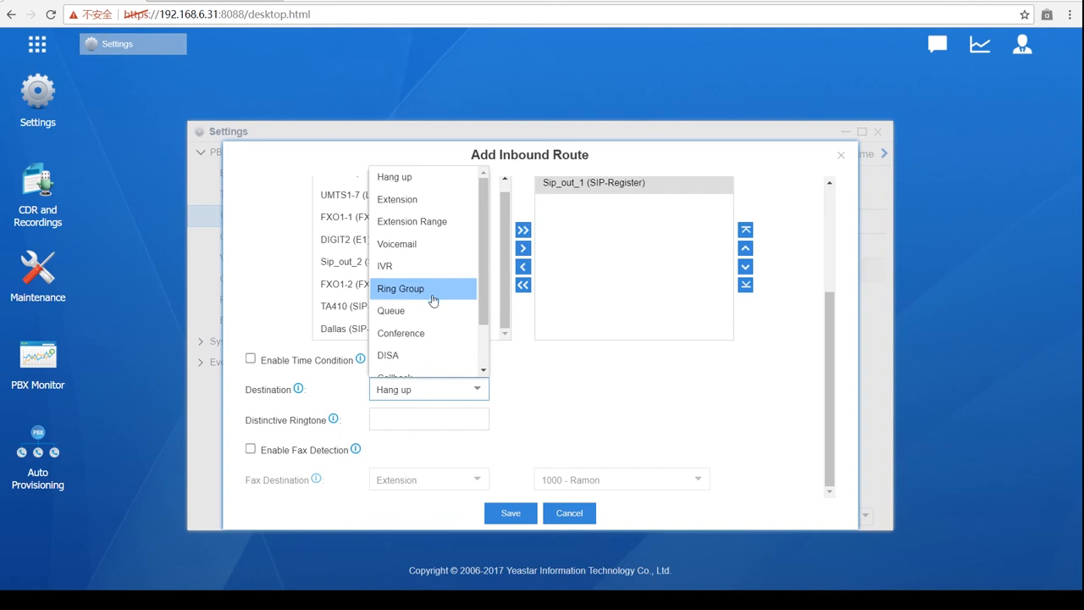
left_click(404, 202)
left_click(698, 392)
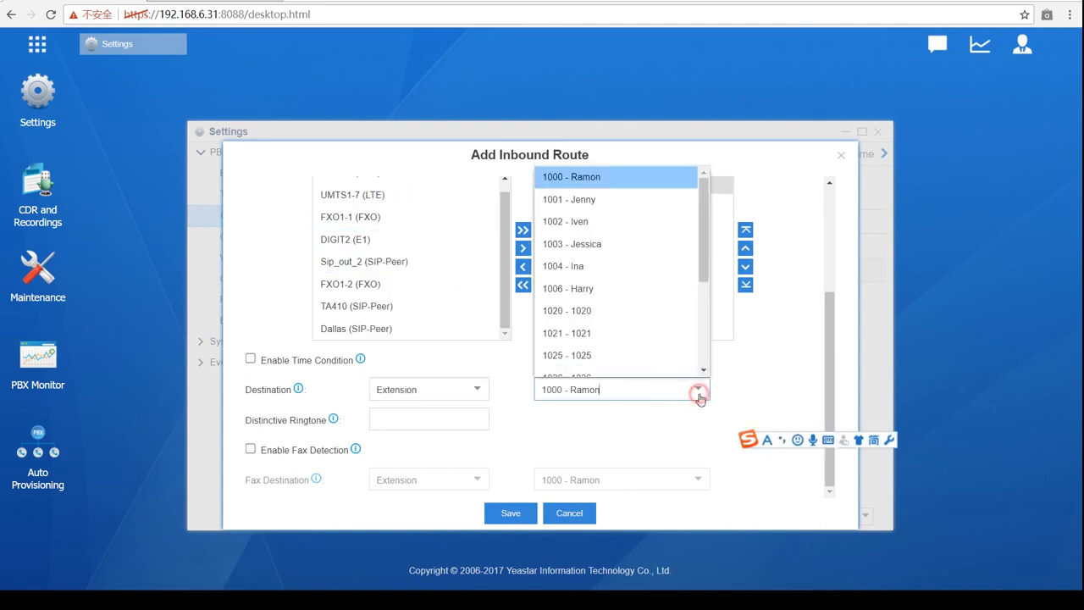
left_click(600, 266)
scroll(621, 390, "up", 5)
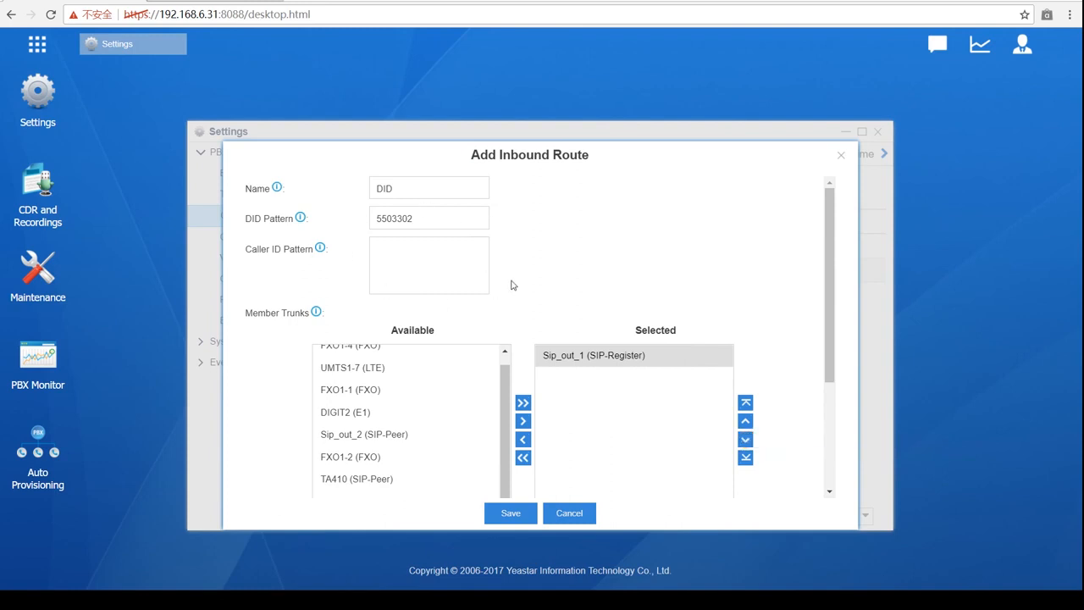
scroll(517, 288, "down", 5)
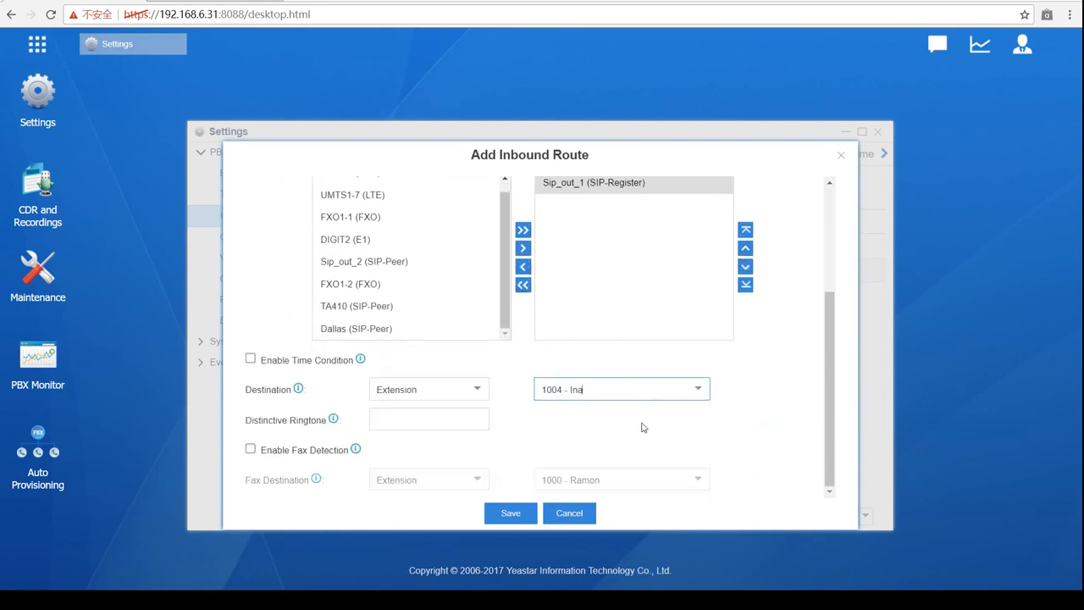
scroll(624, 438, "up", 5)
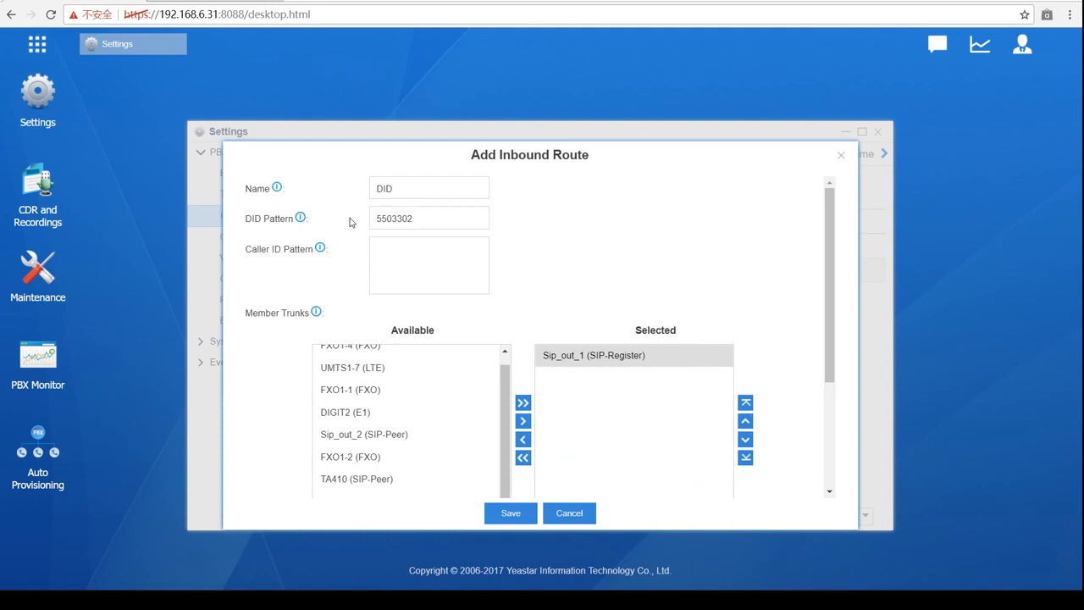
scroll(514, 211, "down", 3)
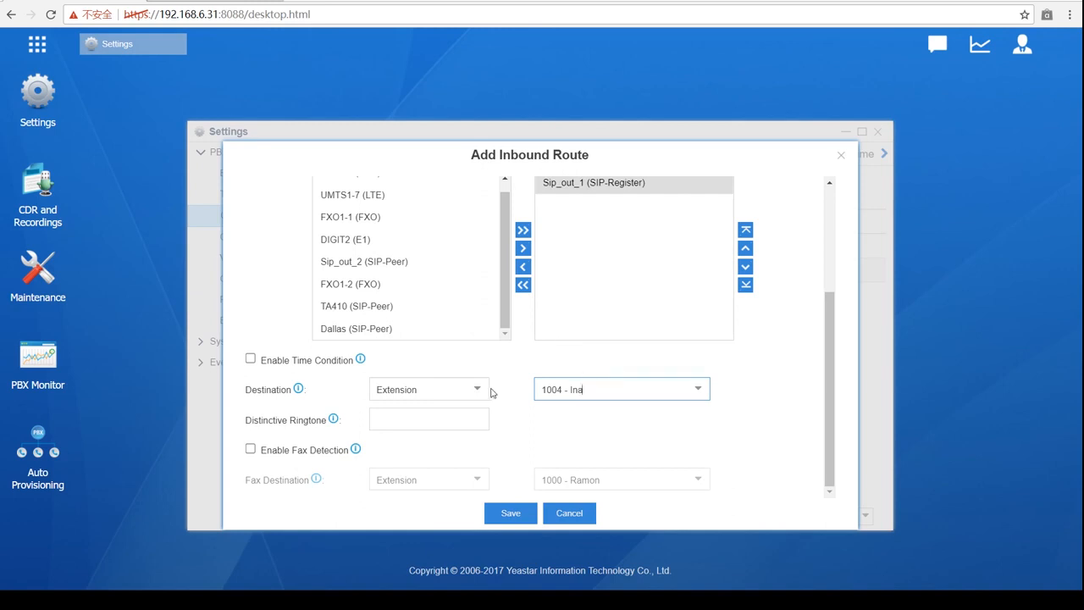
scroll(491, 392, "up", 2)
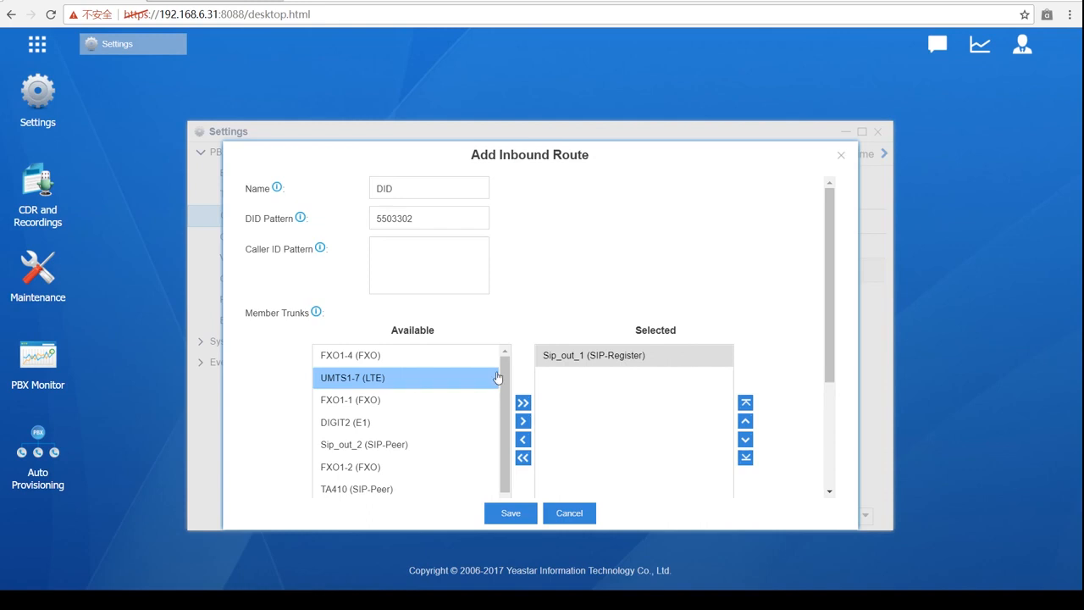
scroll(483, 326, "down", 2)
left_click(491, 315)
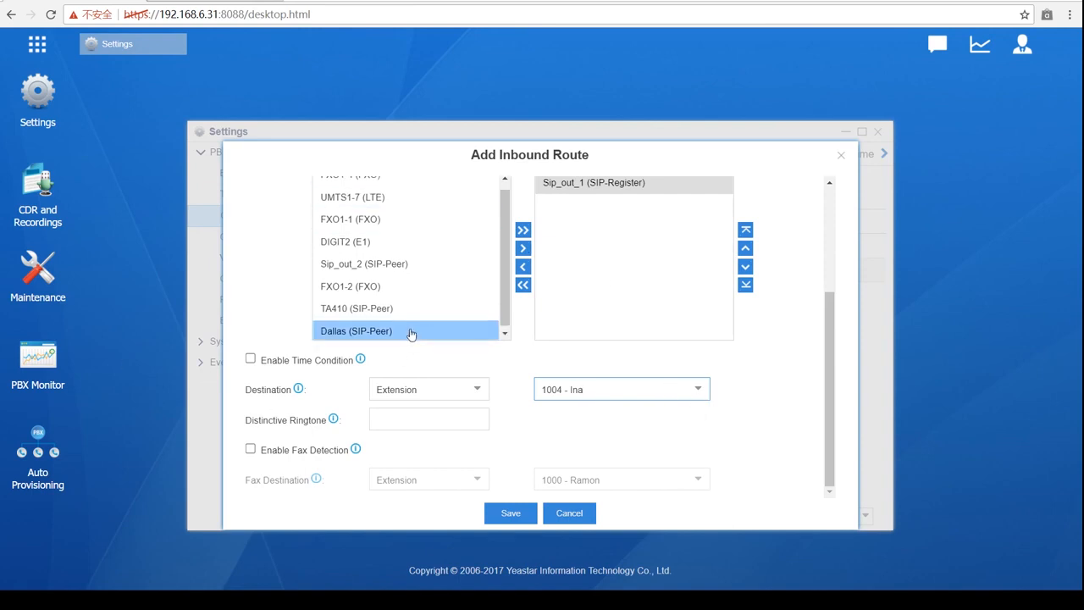
scroll(411, 333, "up", 2)
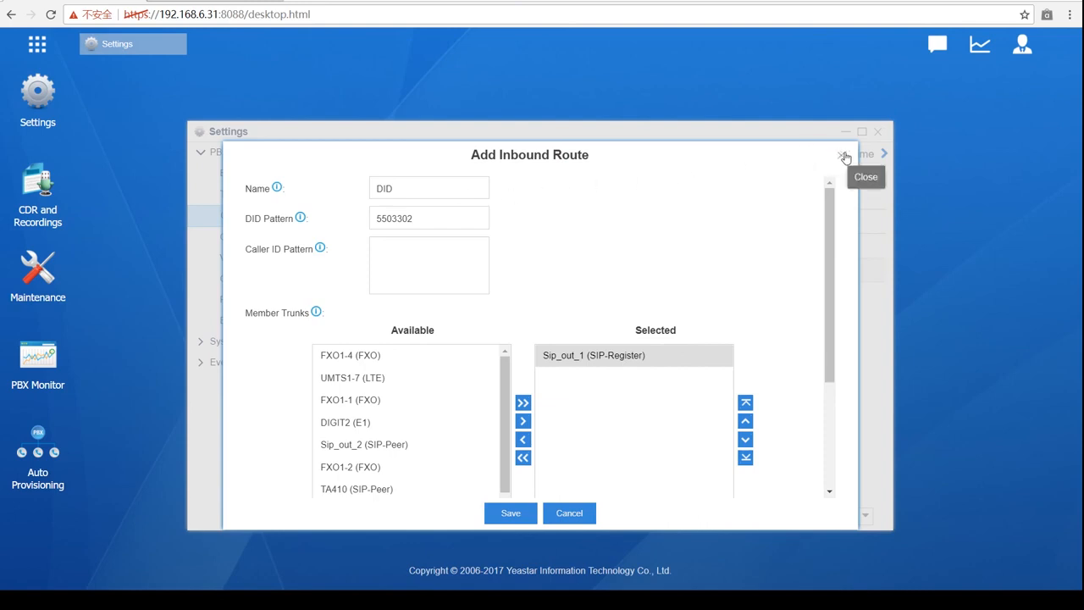
scroll(678, 237, "down", 2)
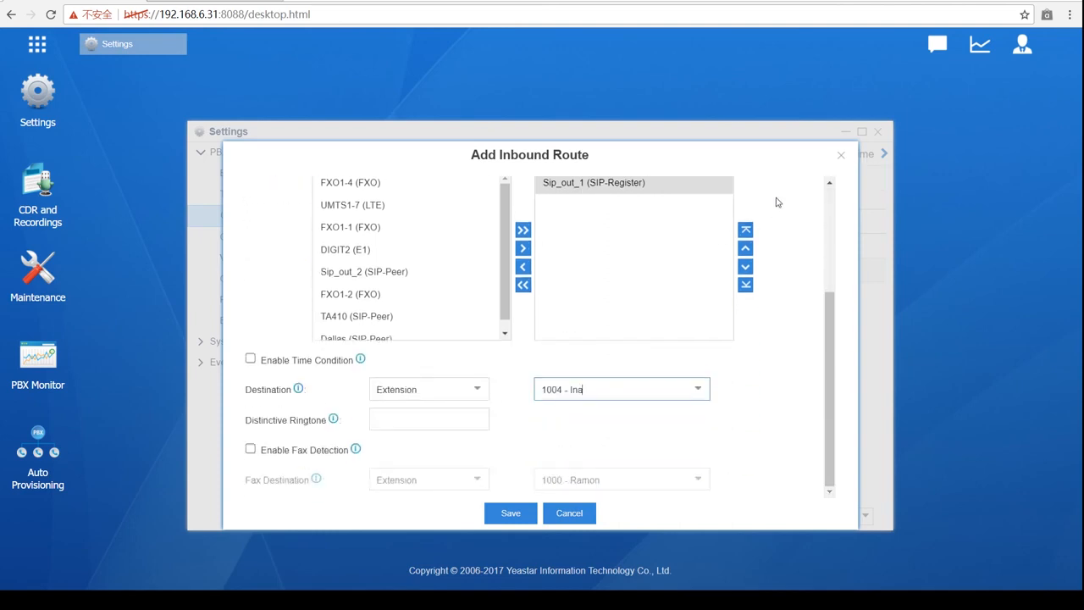
- Change the destination from extension 1004 to the Sales ring group
left_click(699, 389)
left_click(480, 389)
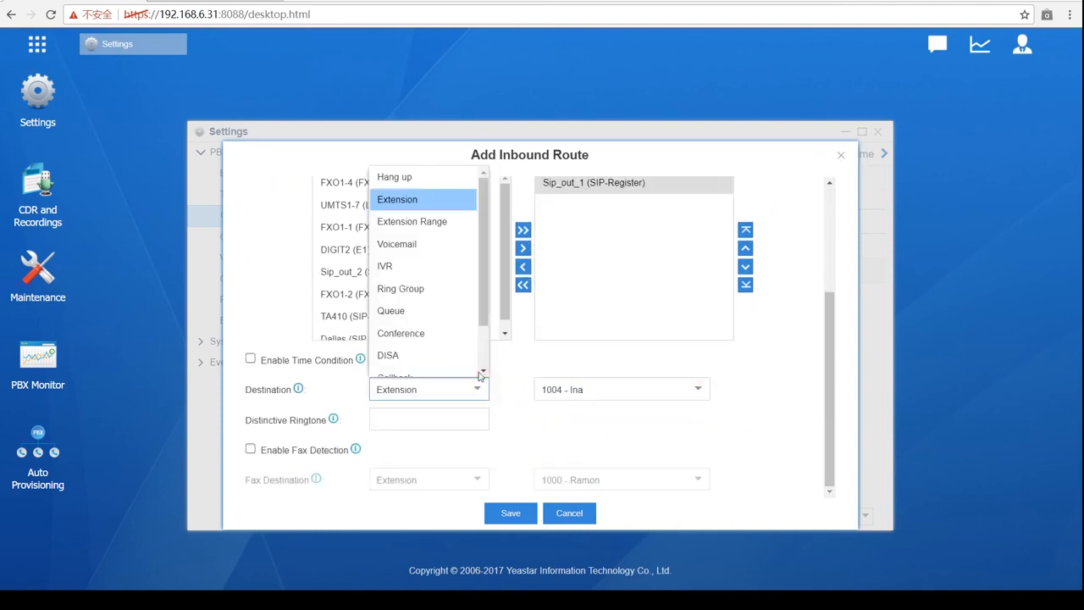
left_click(440, 289)
left_click(699, 389)
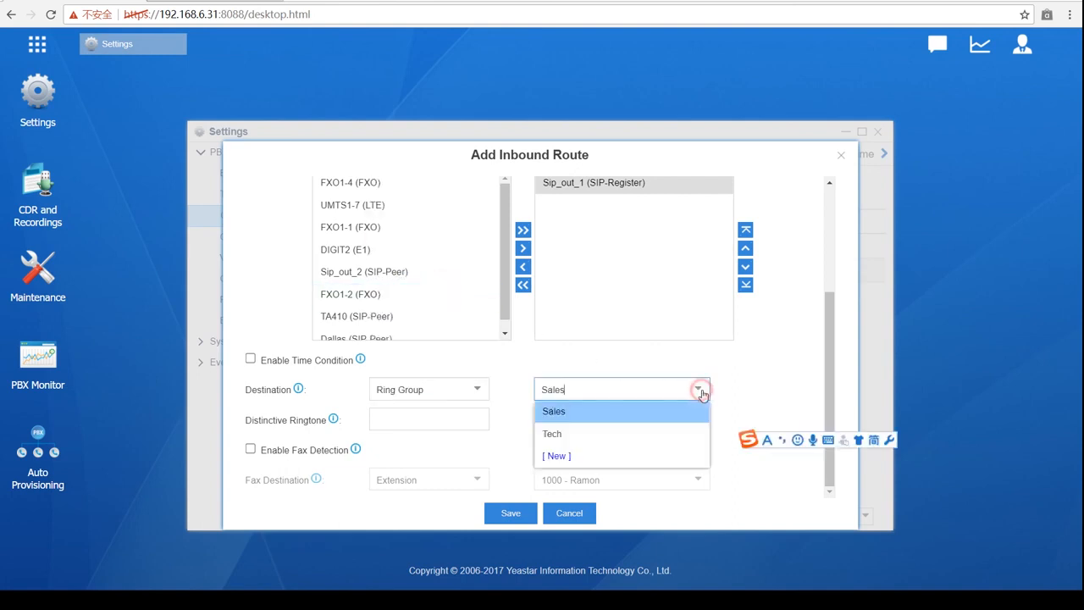
left_click(604, 412)
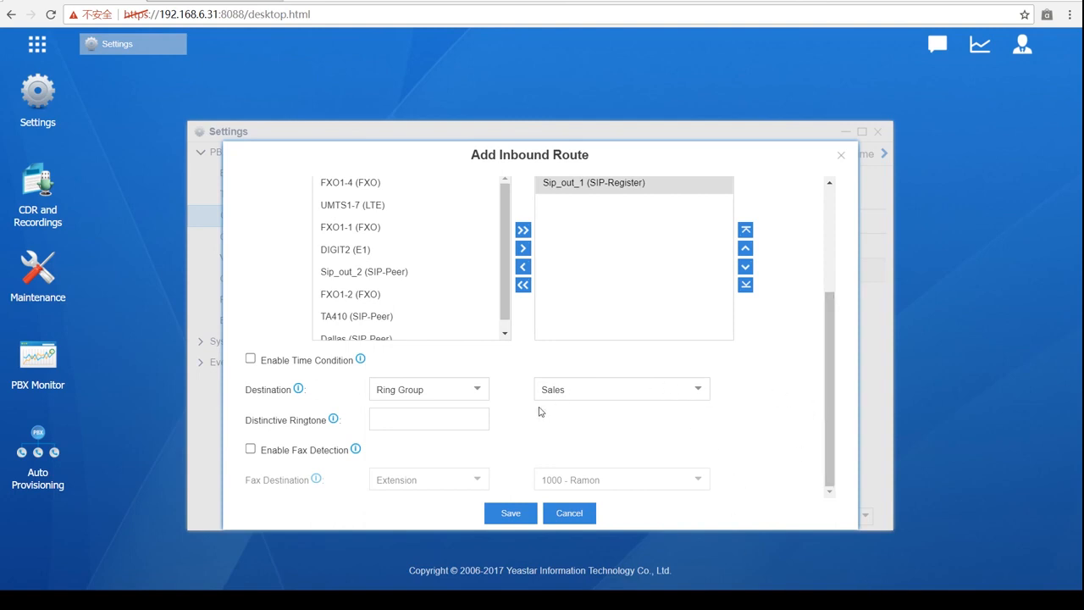
- Select the Sip_out_1 trunk among the route's member trunks
scroll(540, 407, "up", 3)
left_click(603, 366)
left_click(552, 362)
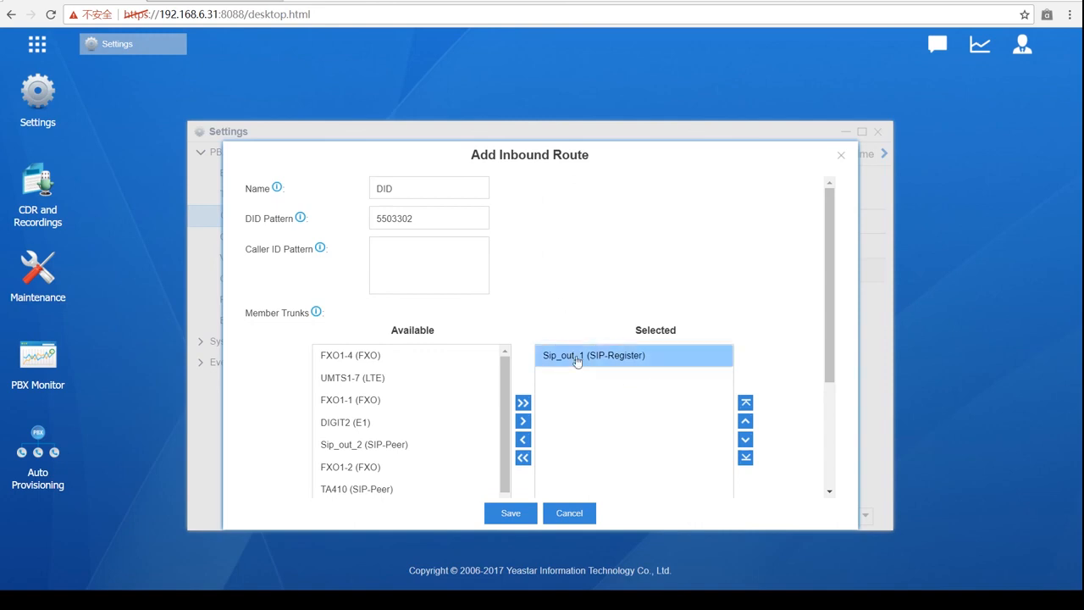
- Set the destination type to Queue with the Technical_support queue
scroll(624, 350, "down", 2)
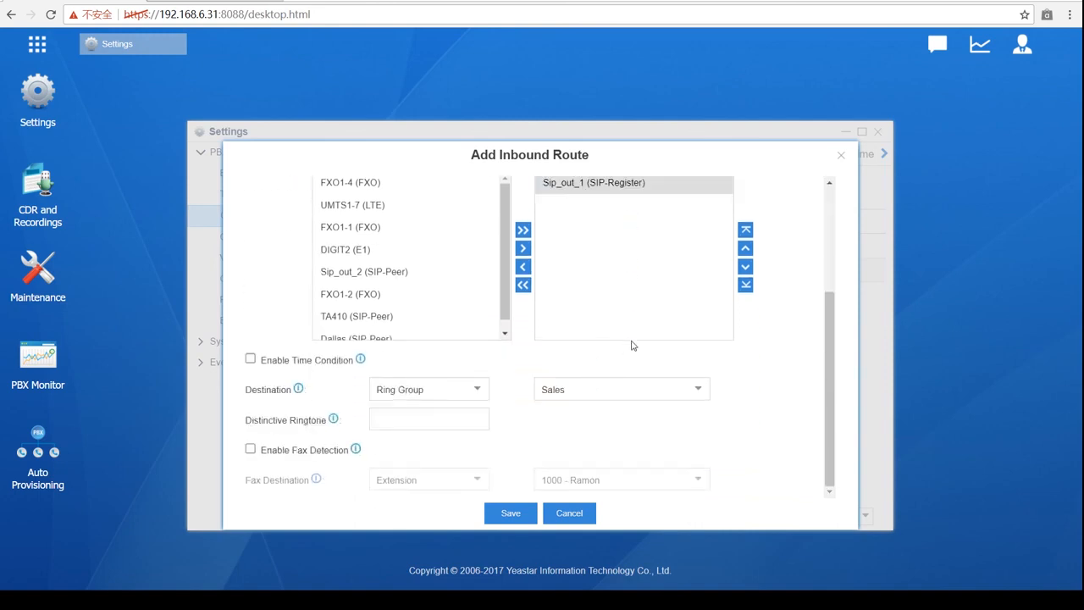
scroll(638, 339, "up", 2)
scroll(639, 339, "down", 2)
scroll(624, 405, "up", 2)
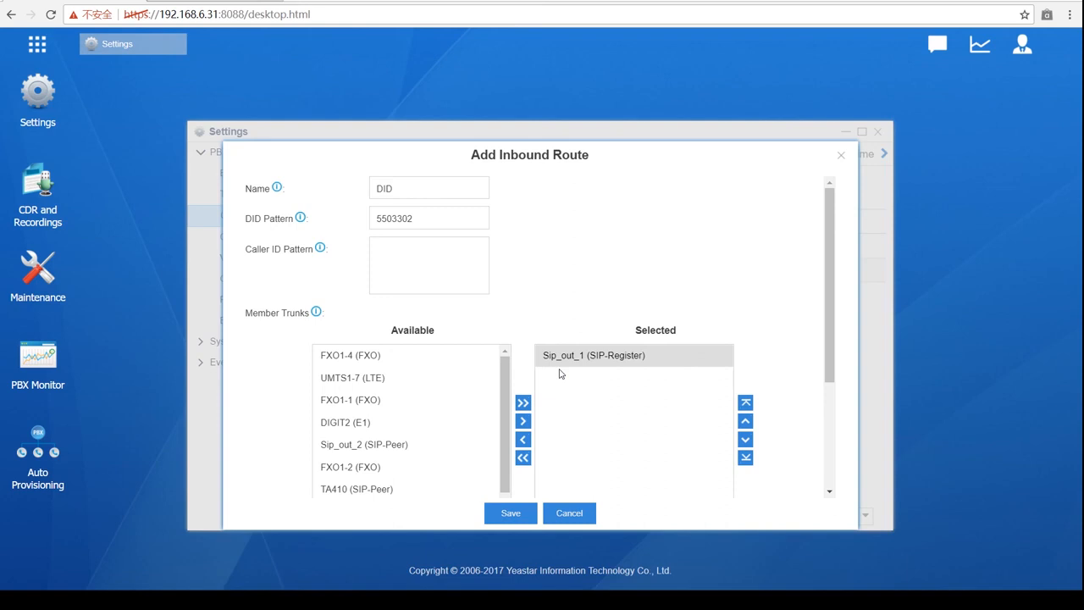
scroll(558, 374, "down", 2)
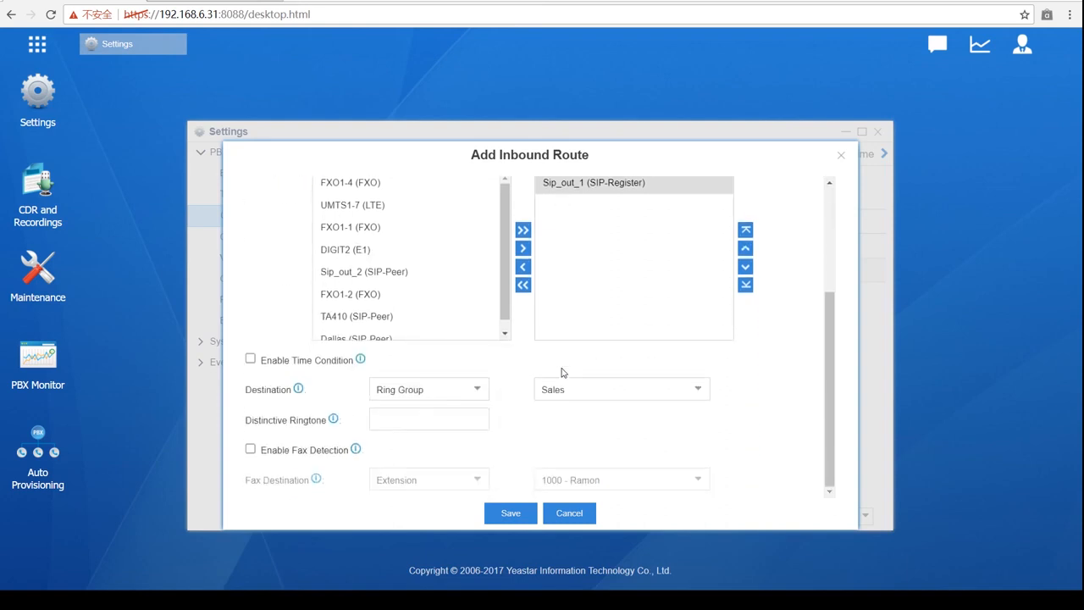
left_click(476, 389)
scroll(438, 320, "down", 2)
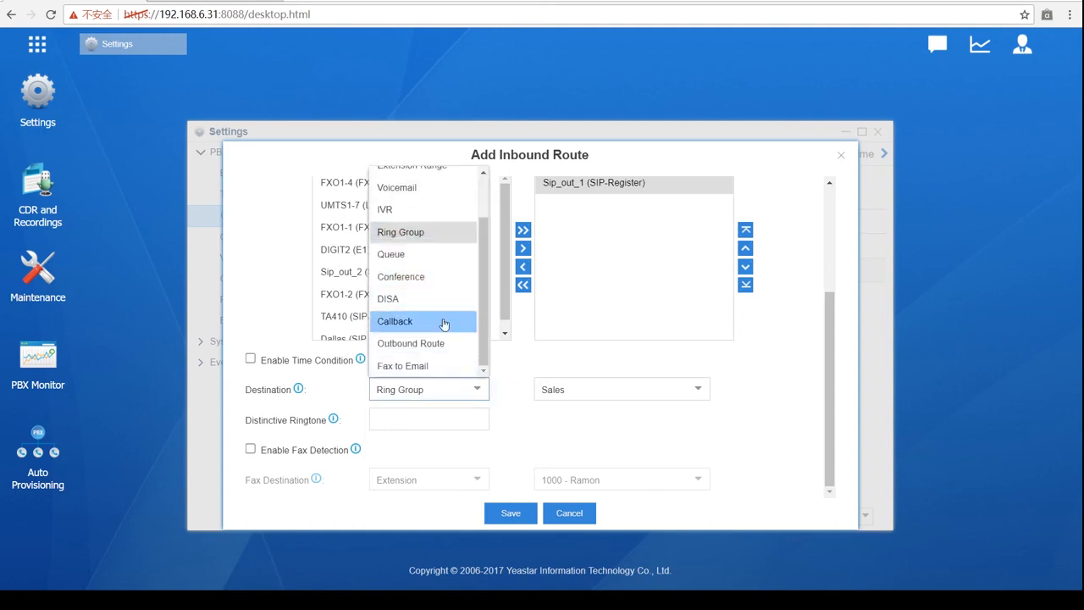
left_click(410, 254)
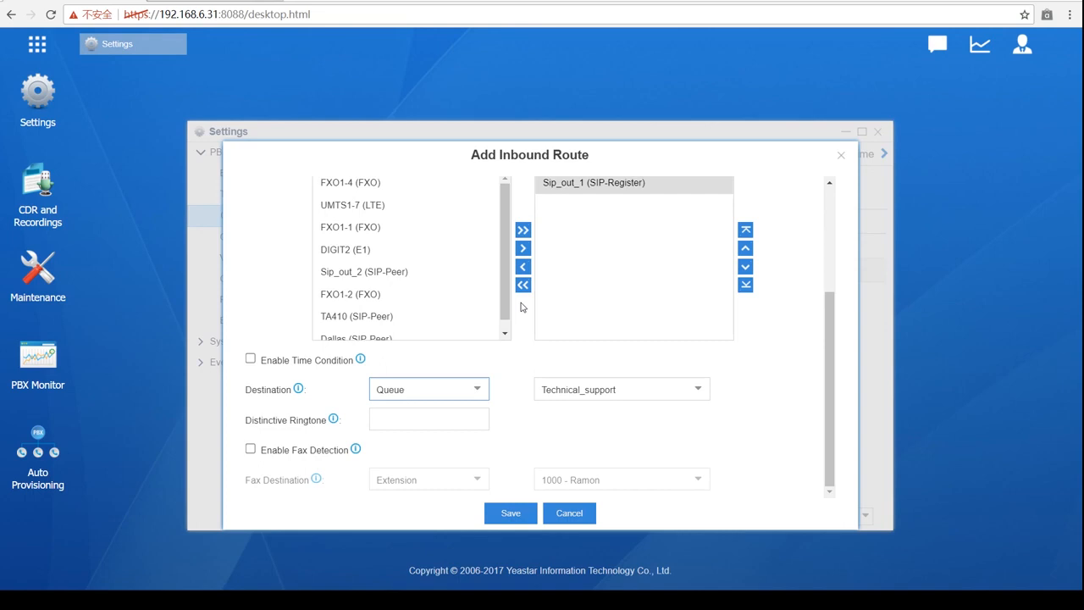
left_click(694, 396)
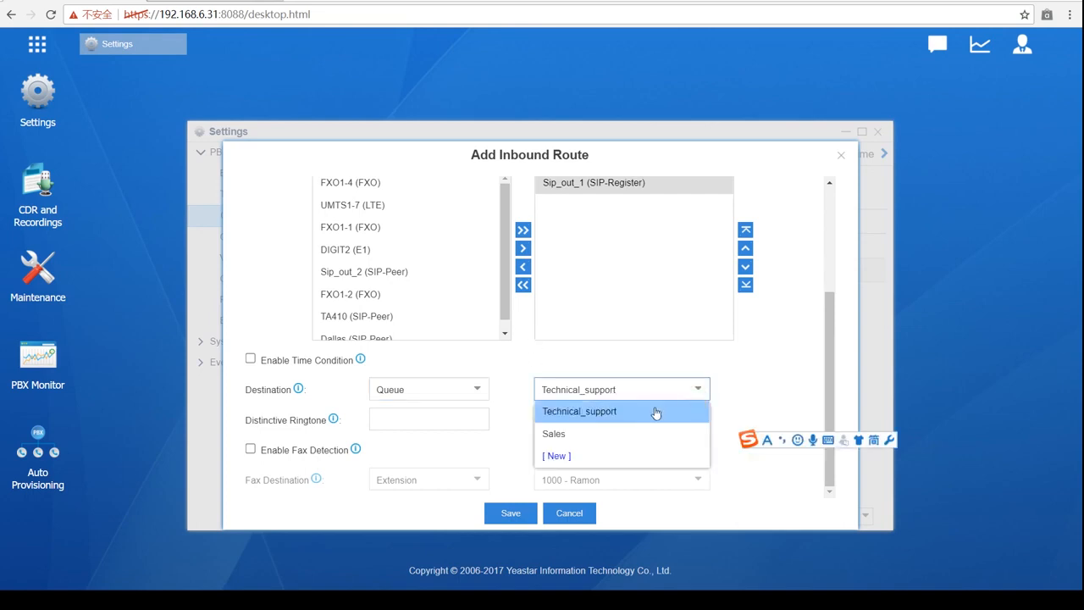
left_click(656, 412)
left_click(731, 391)
scroll(757, 367, "up", 3)
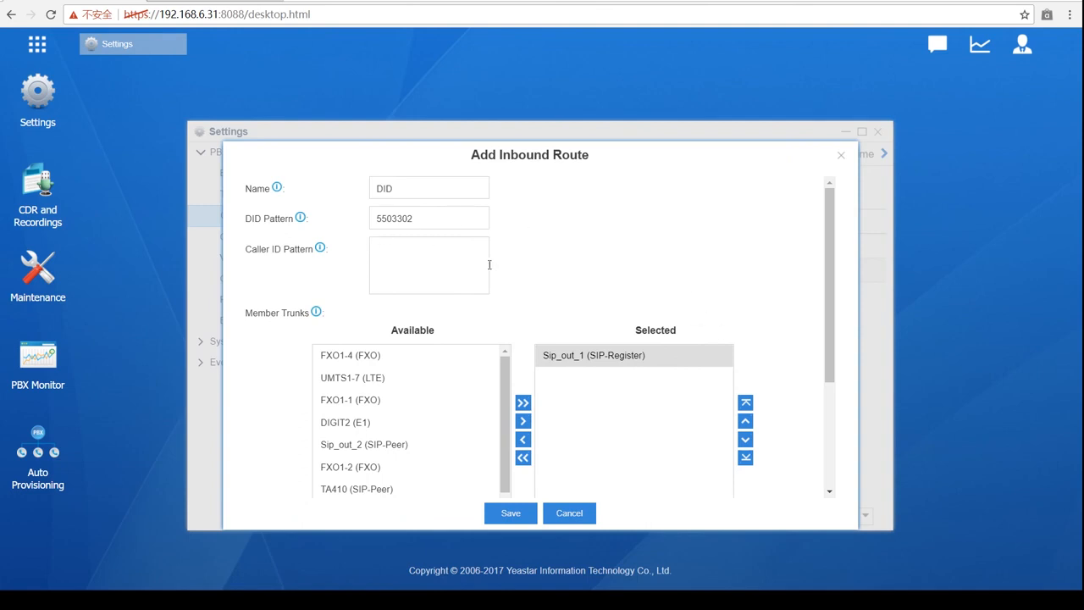
scroll(491, 263, "down", 3)
scroll(486, 406, "up", 3)
left_click(373, 253)
scroll(424, 258, "up", 3)
scroll(469, 303, "down", 3)
left_click(468, 302)
scroll(468, 302, "down", 1)
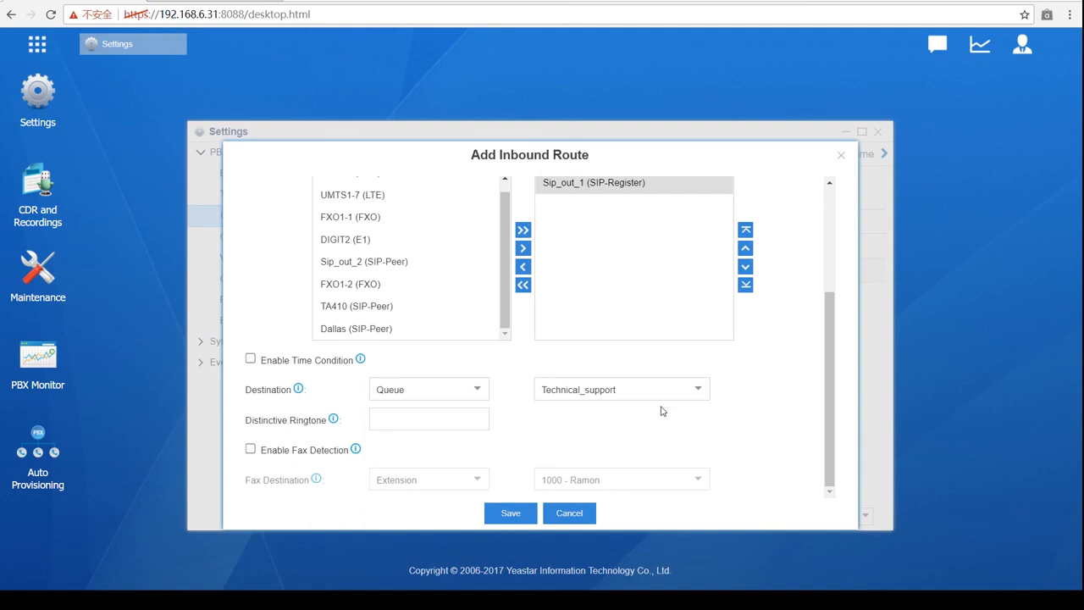
scroll(460, 331, "up", 3)
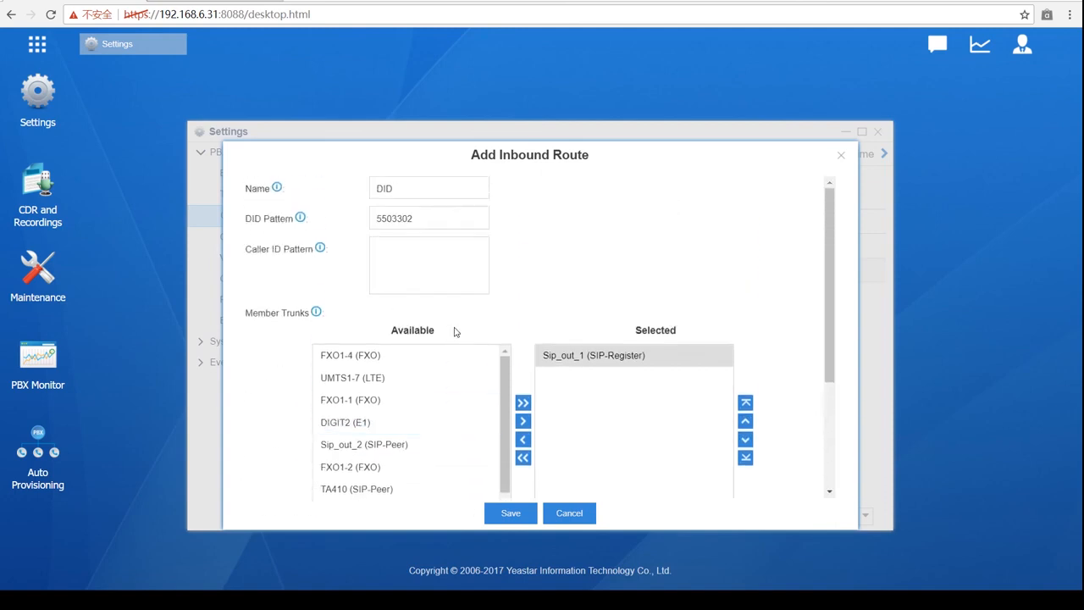
left_click(430, 221)
type("-")
type("55")
type("0")
type("030")
type("31")
scroll(520, 264, "down", 2)
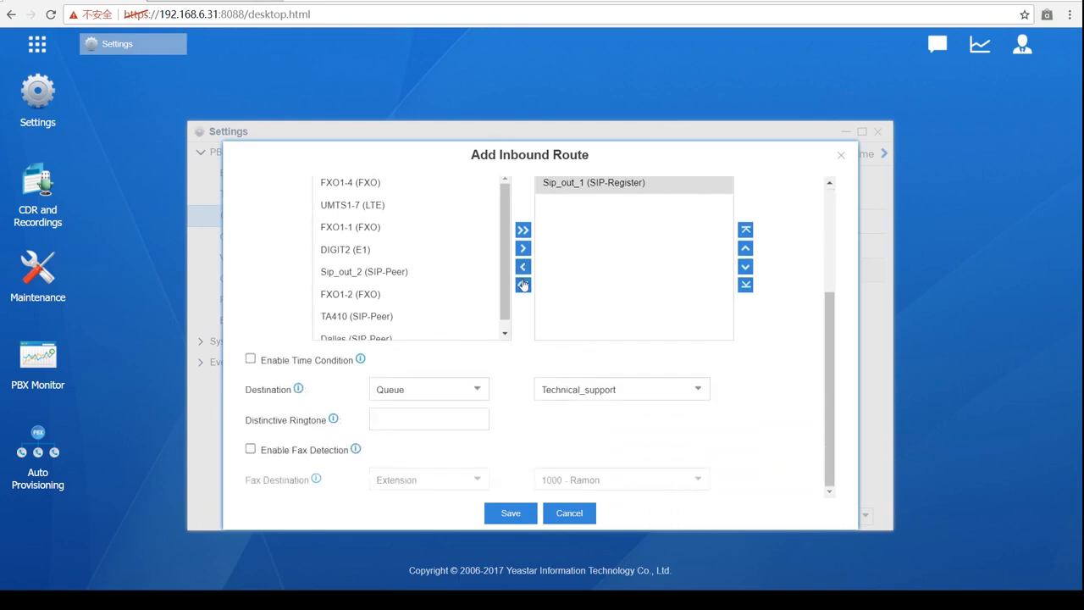
- Set the destination to Extension Range 1000-1030
left_click(479, 389)
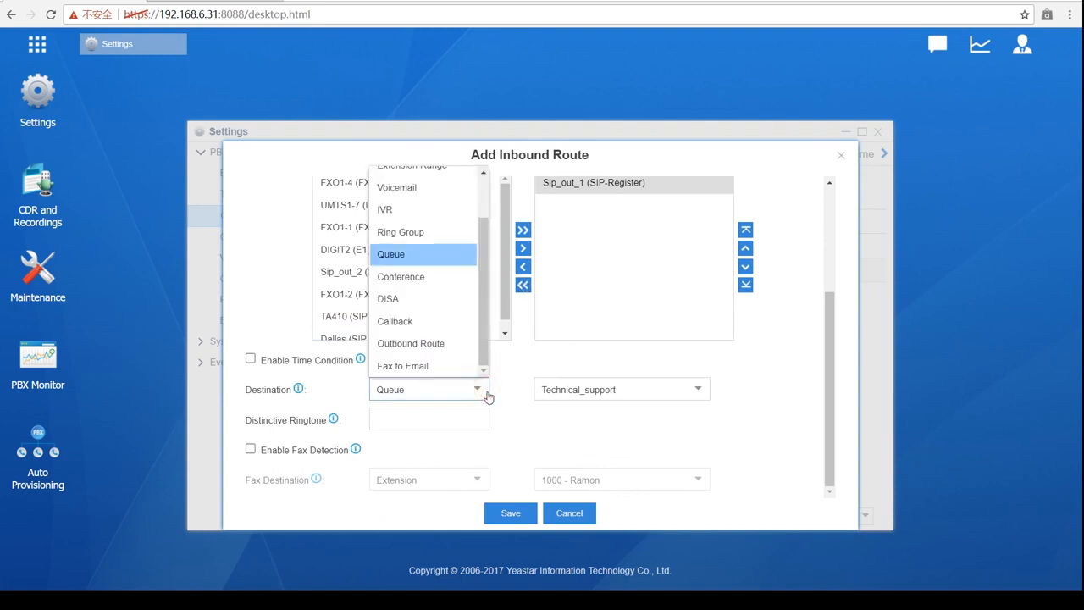
scroll(472, 343, "up", 2)
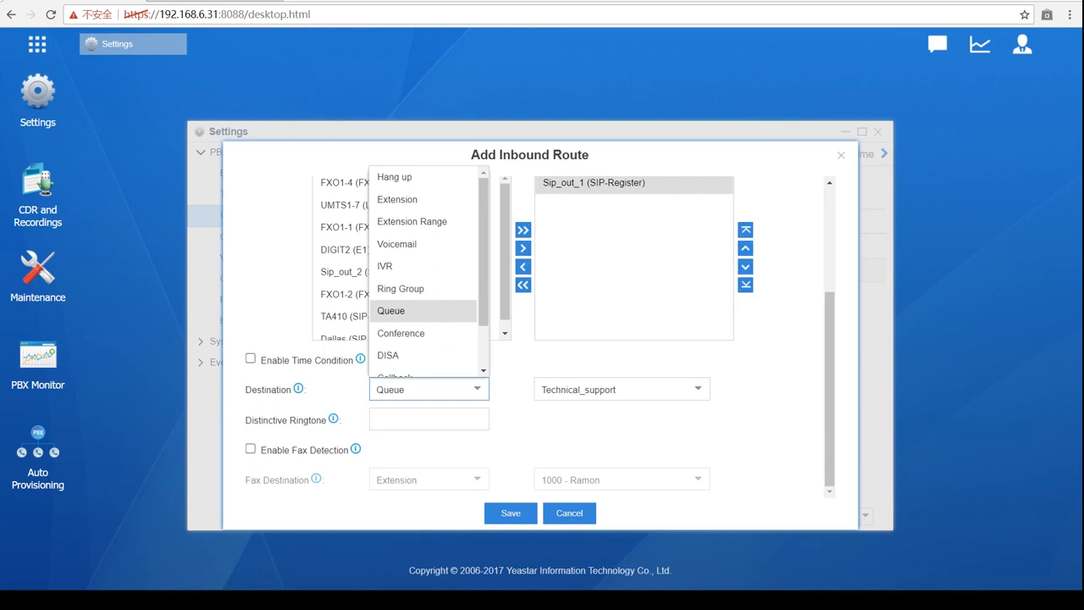
left_click(397, 199)
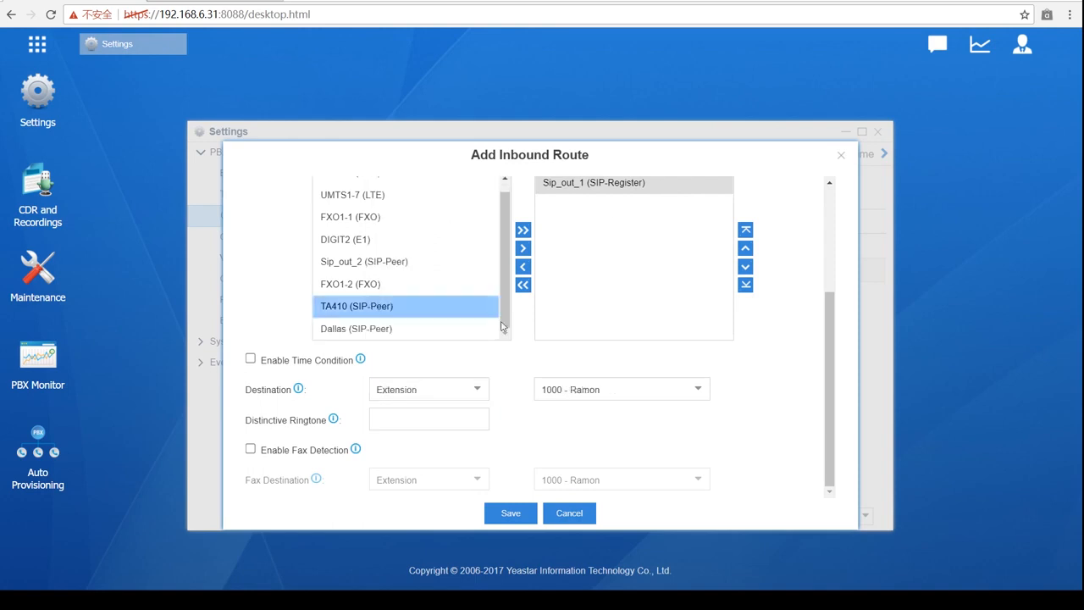
left_click(479, 391)
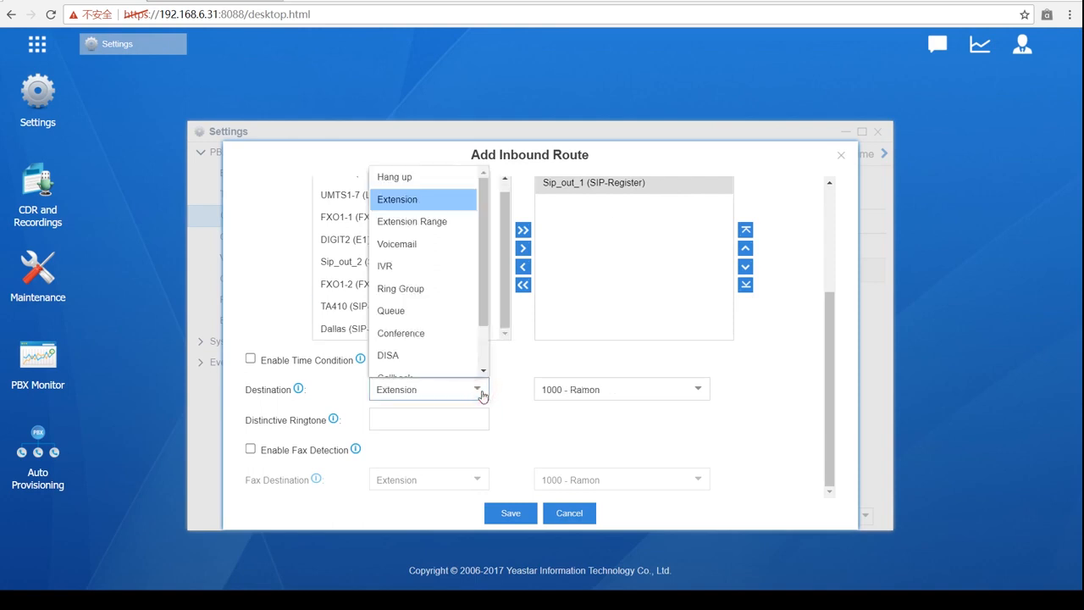
left_click(423, 220)
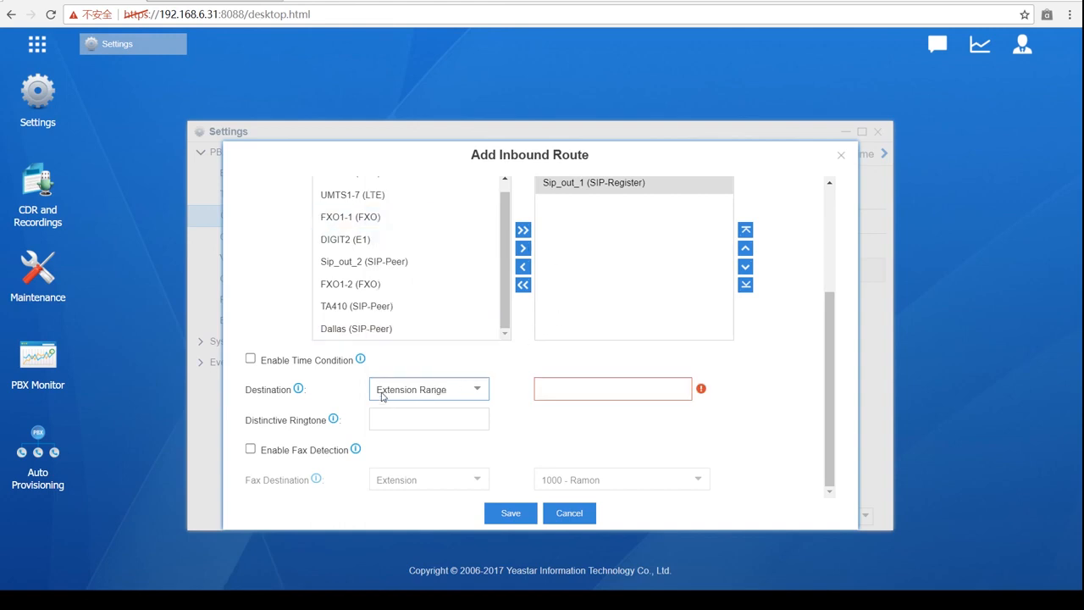
left_click(558, 392)
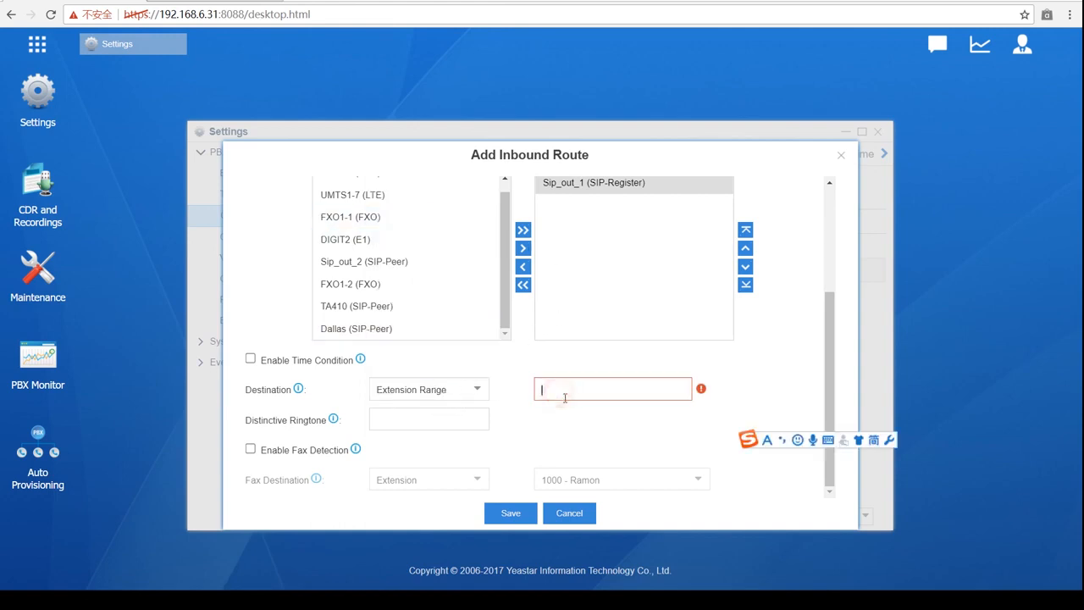
type("1000")
type("-1")
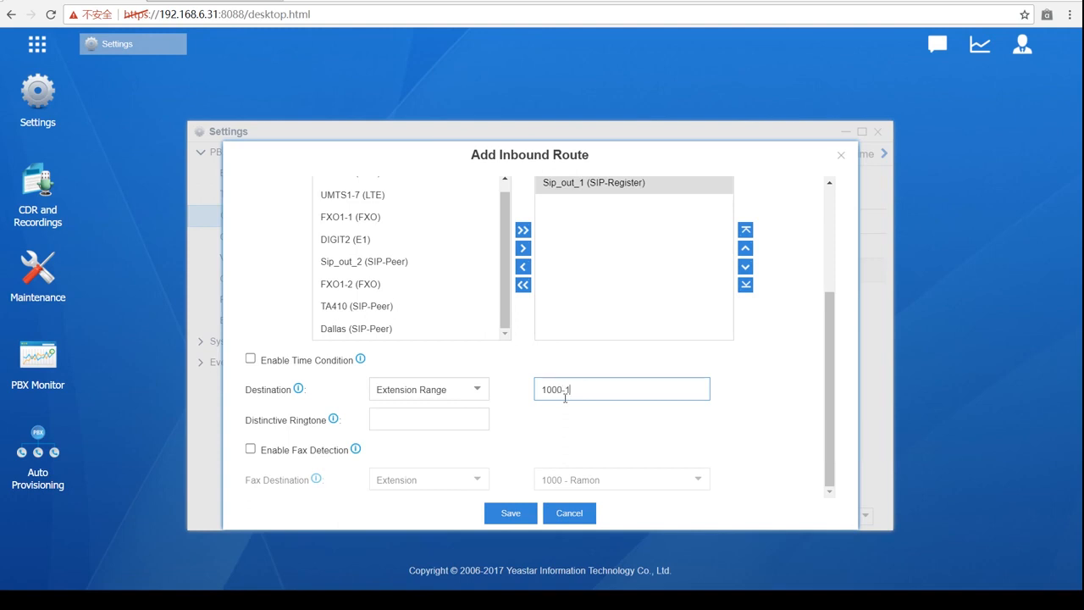
type("030")
left_click(545, 416)
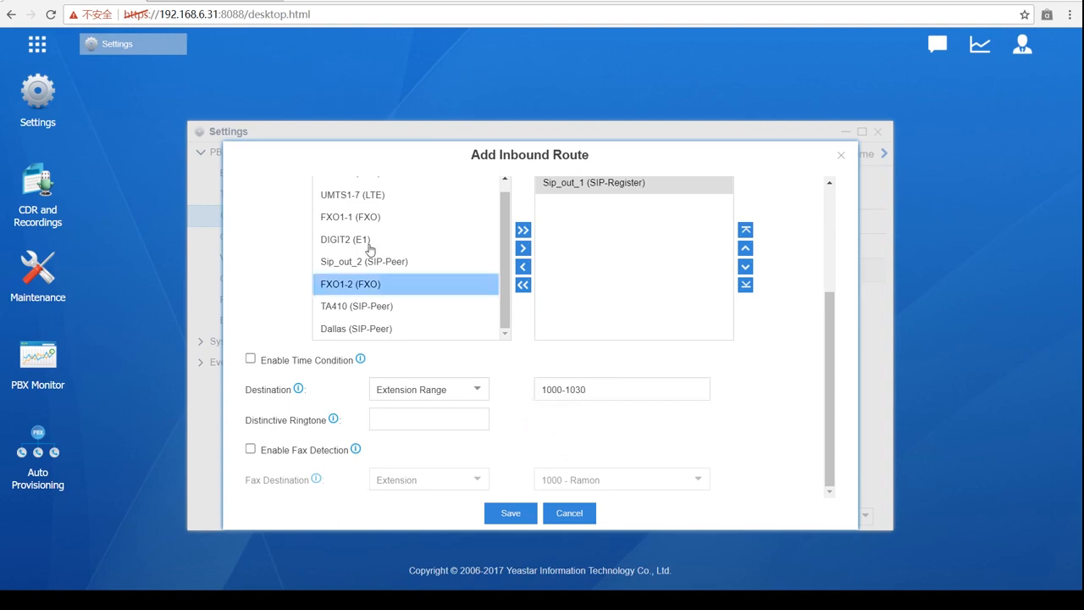
scroll(407, 331, "up", 1)
scroll(408, 330, "up", 3)
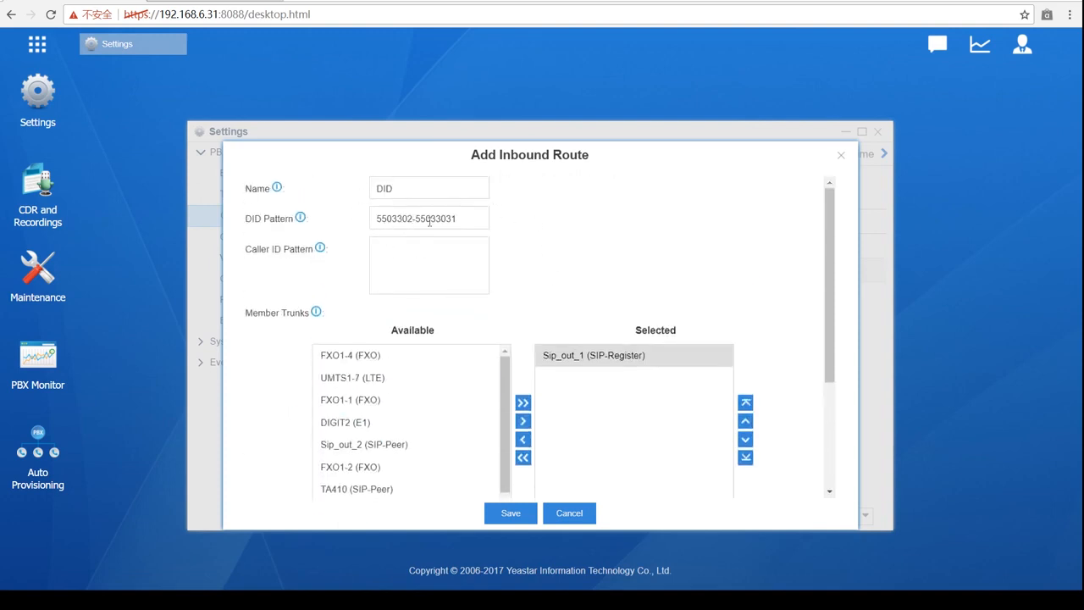
scroll(466, 241, "down", 2)
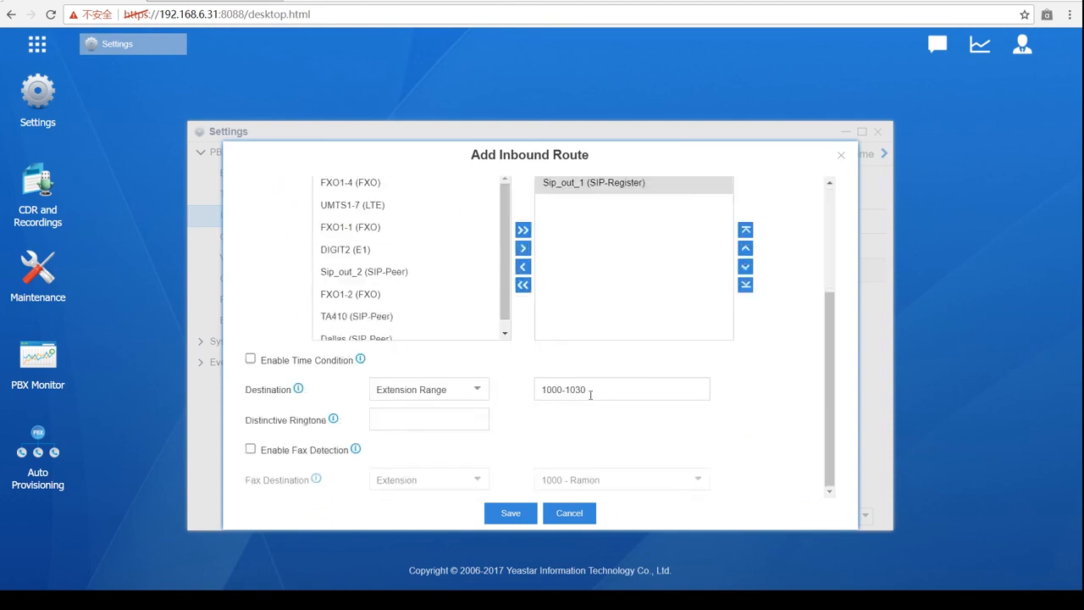
scroll(585, 396, "up", 2)
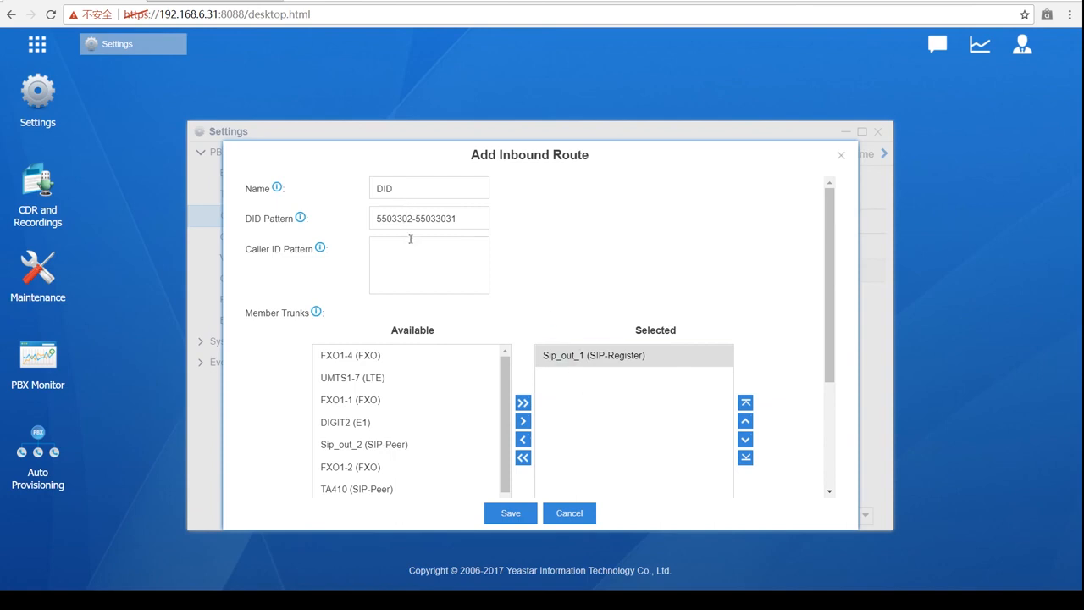
scroll(411, 238, "down", 2)
scroll(362, 314, "up", 2)
scroll(425, 242, "down", 2)
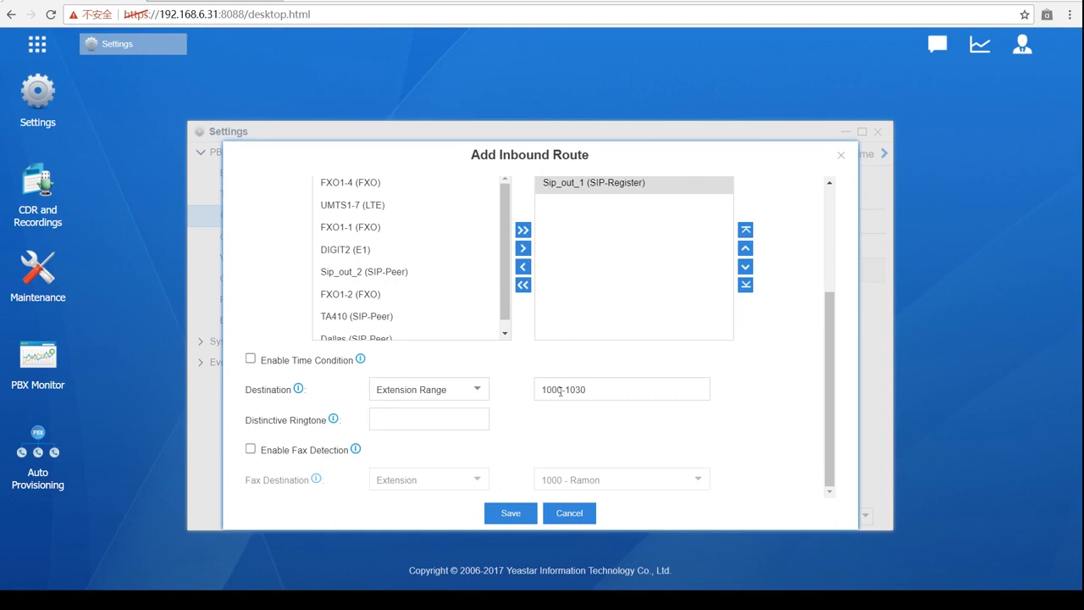
scroll(559, 394, "up", 2)
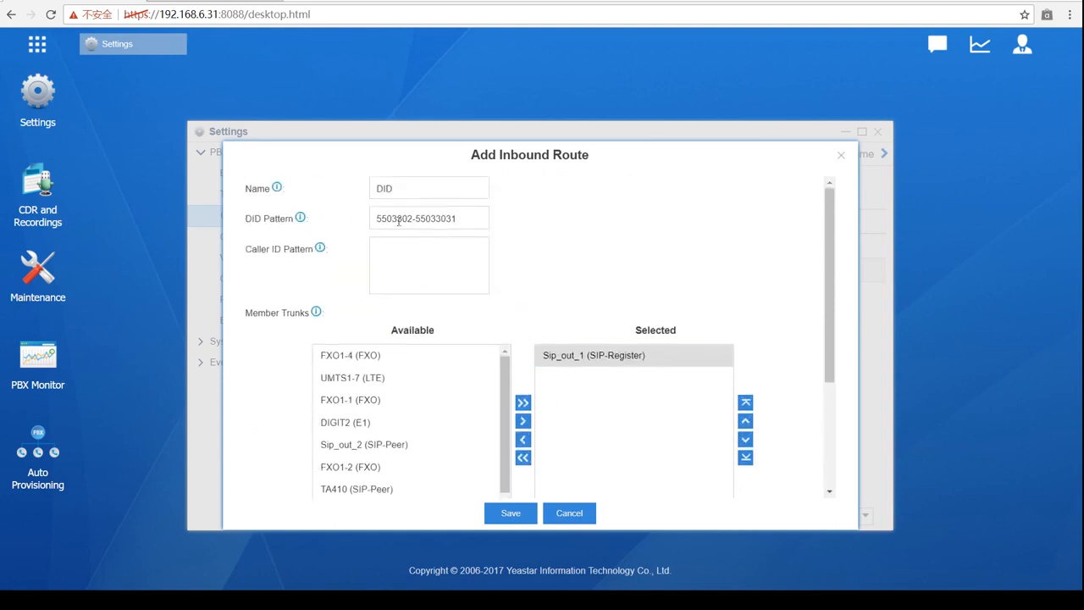
scroll(497, 333, "down", 1)
scroll(497, 334, "down", 1)
scroll(554, 426, "down", 2)
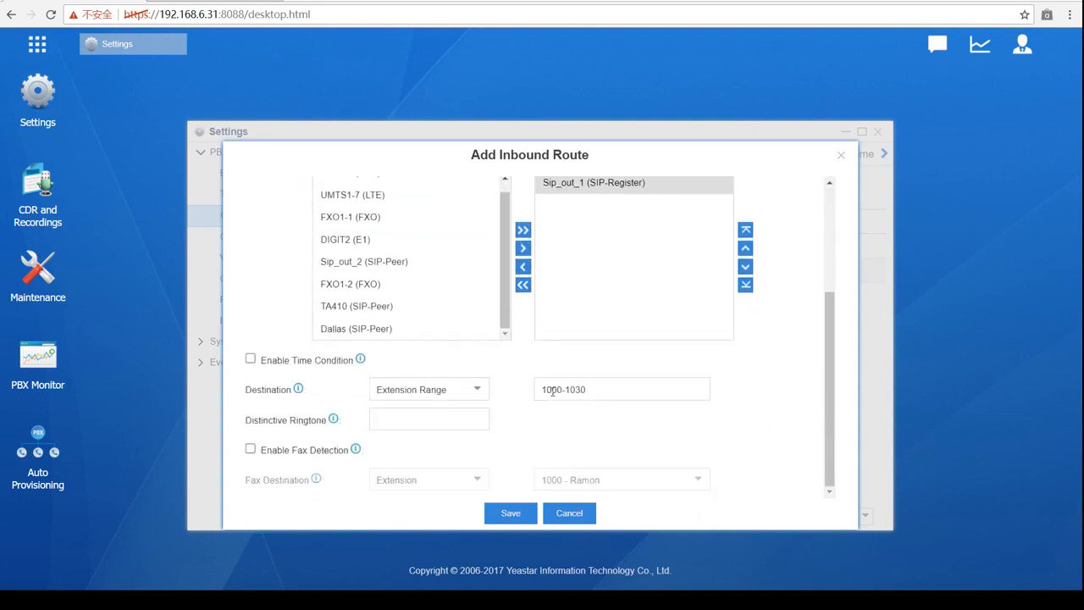
scroll(565, 405, "up", 3)
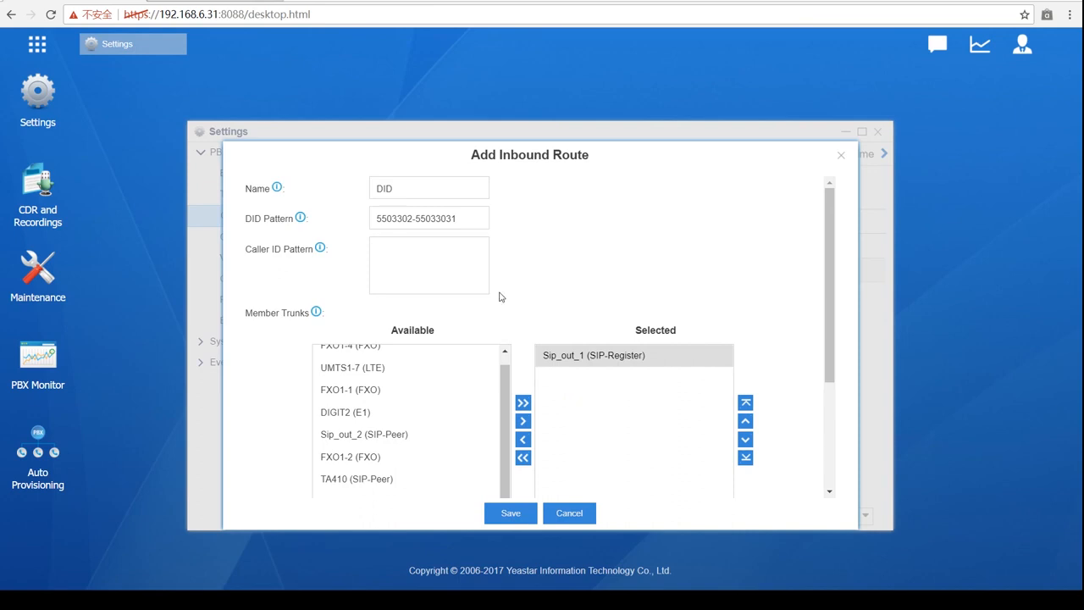
scroll(615, 381, "down", 3)
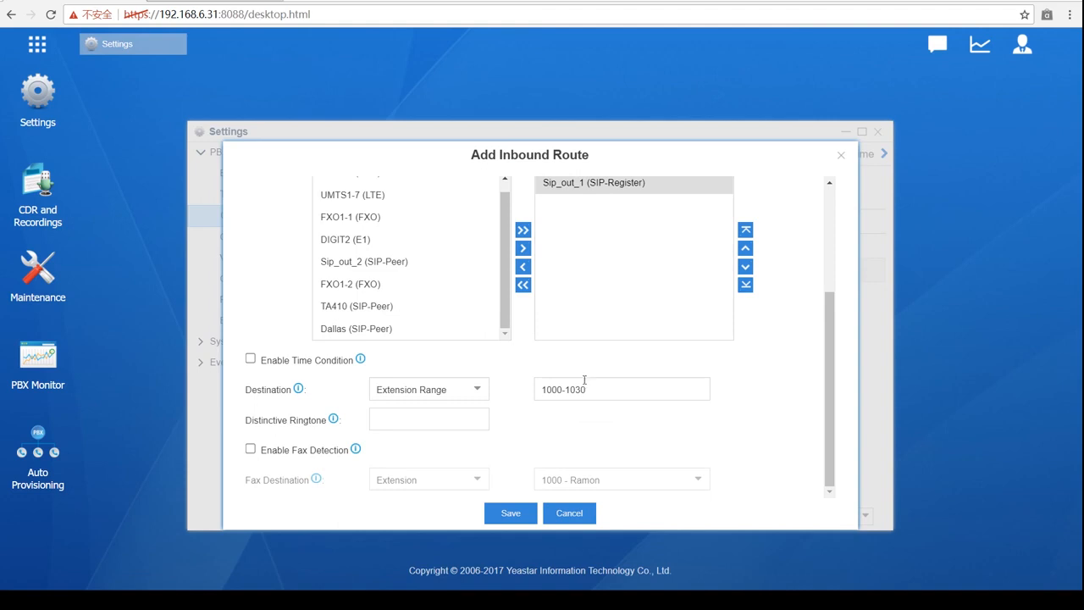
scroll(508, 384, "up", 2)
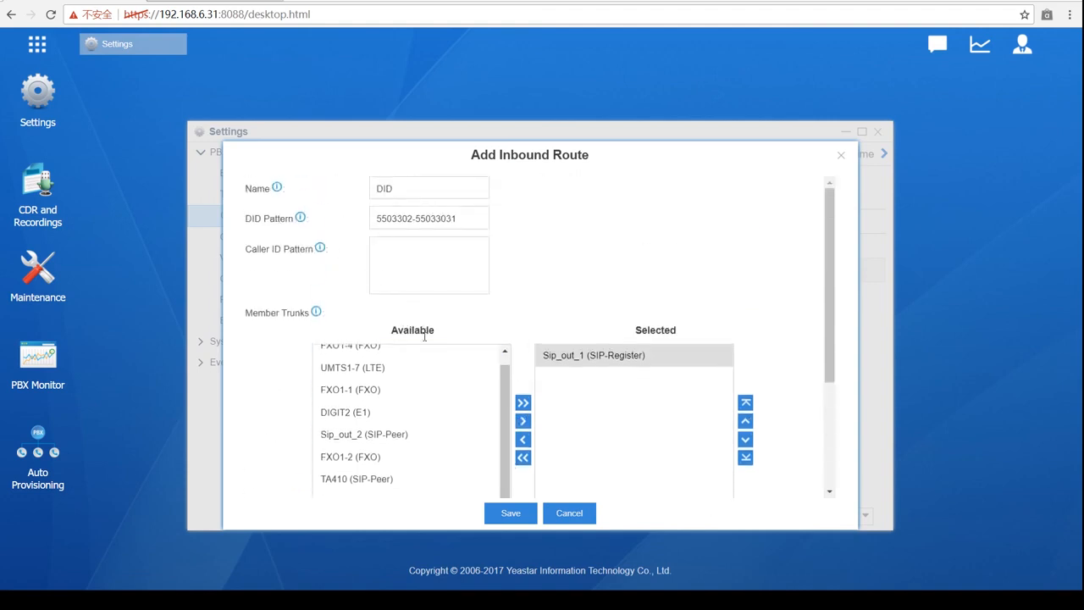
scroll(548, 335, "down", 2)
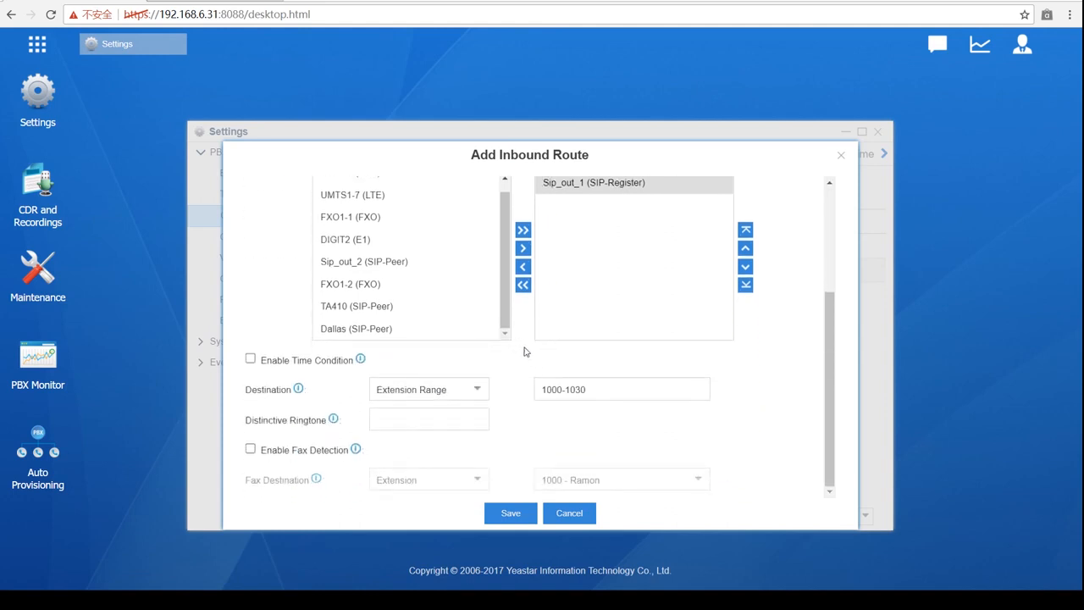
scroll(508, 369, "up", 2)
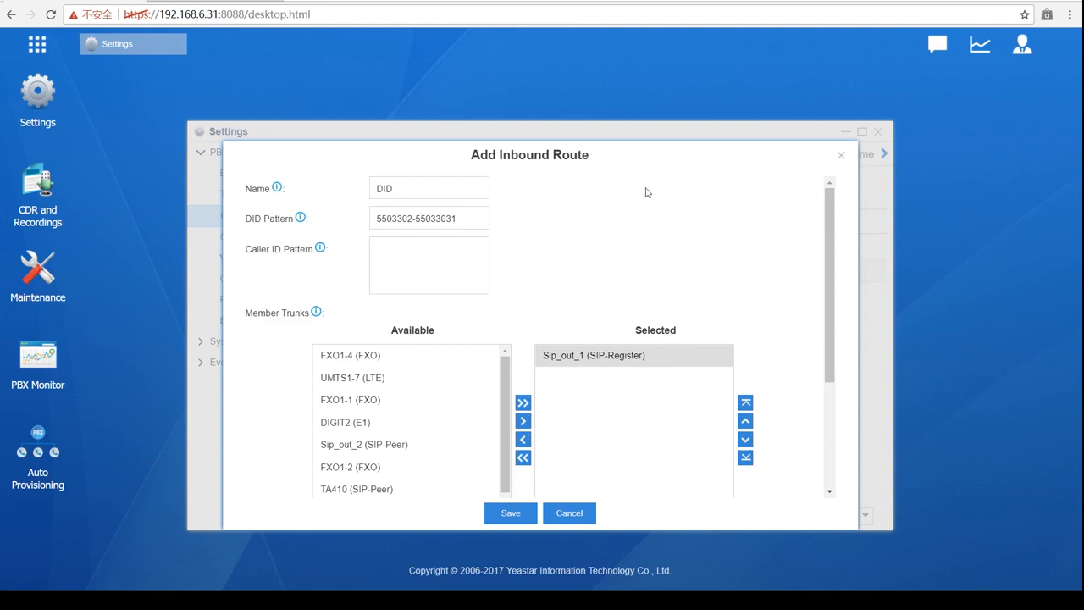
left_click(470, 358)
scroll(383, 382, "down", 1)
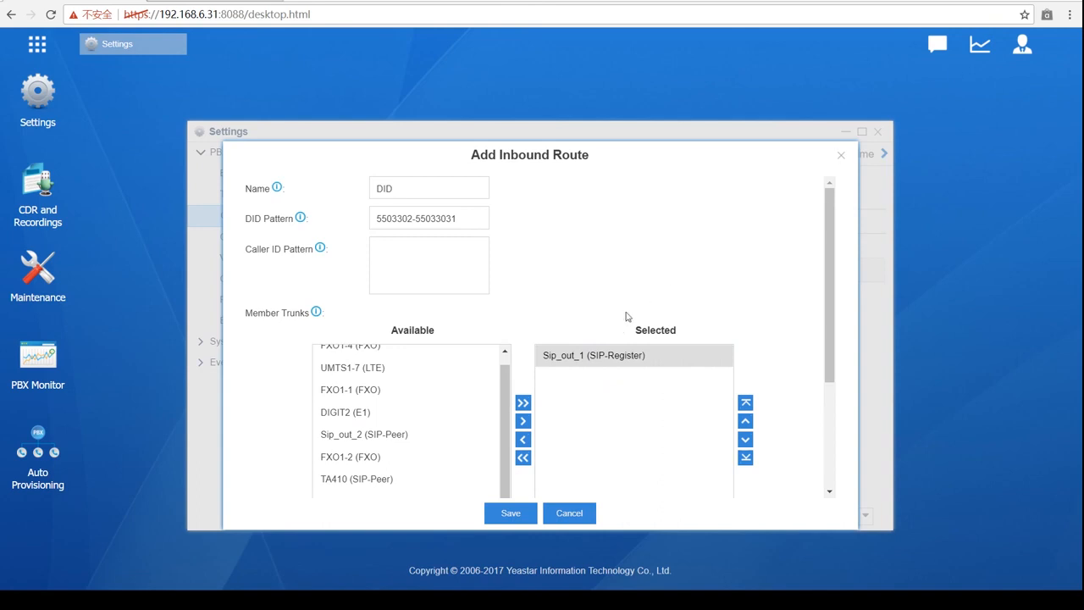
scroll(627, 316, "down", 3)
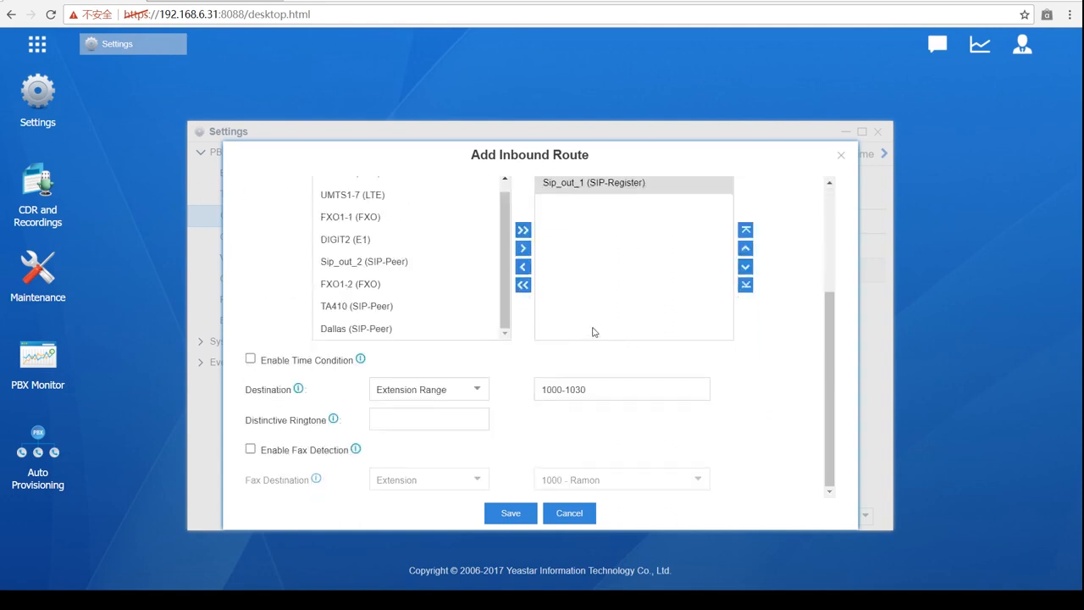
- Browse the destination types available in the Destination dropdown
left_click(481, 391)
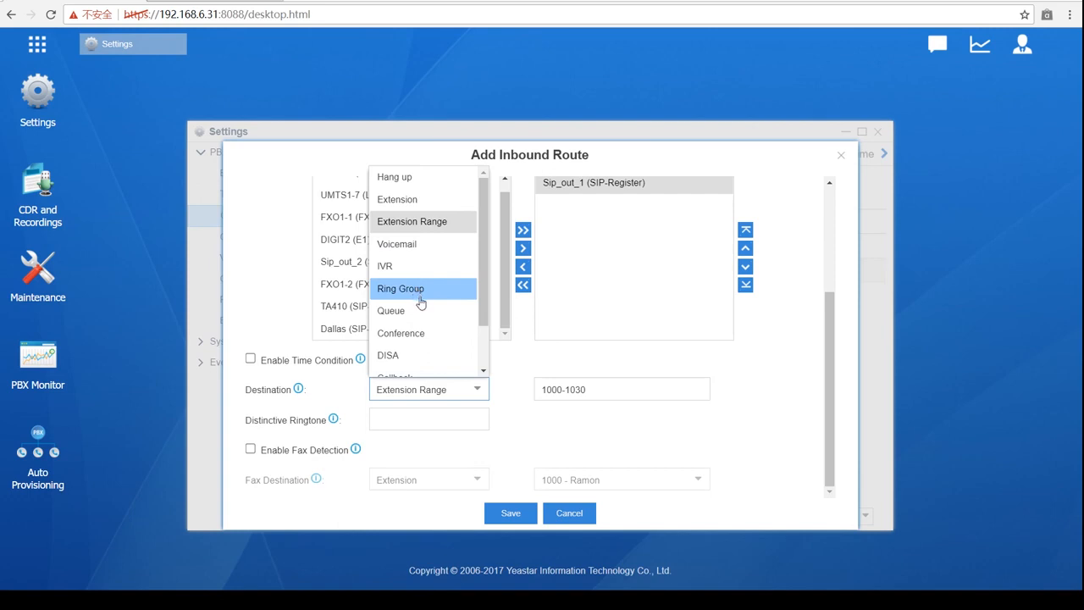
scroll(416, 316, "down", 1)
scroll(416, 315, "up", 1)
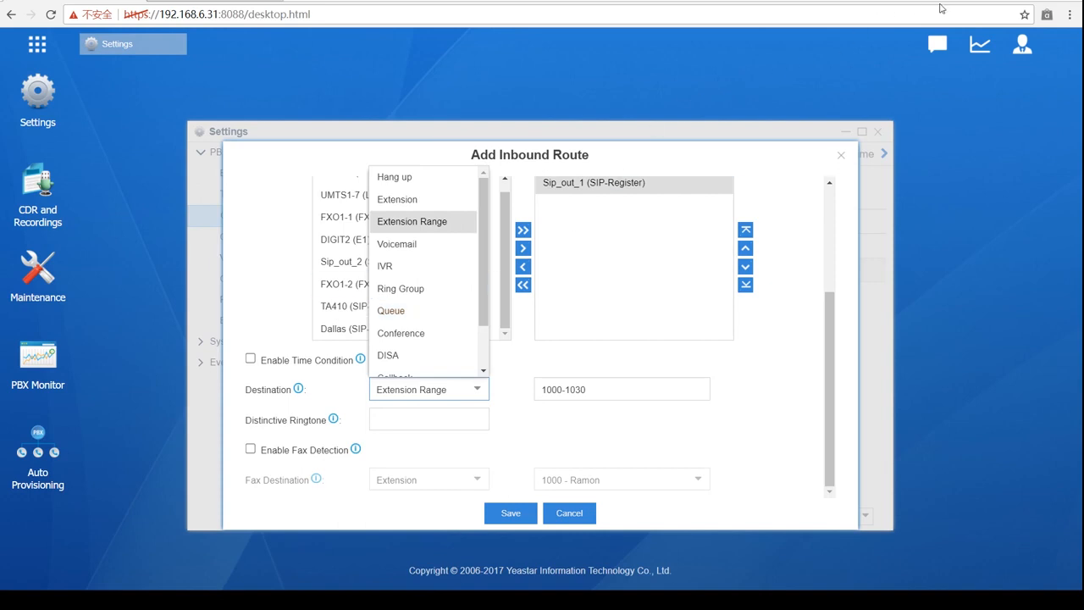
- Switch the destination to IVR, keeping English as the selected IVR
left_click(441, 269)
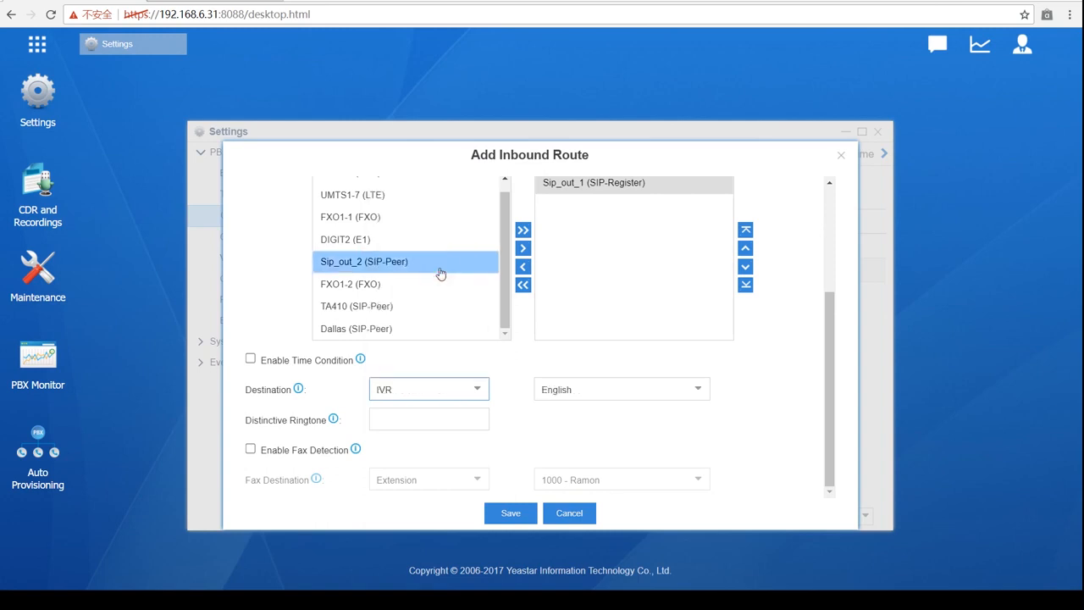
scroll(494, 328, "up", 1)
scroll(494, 328, "up", 2)
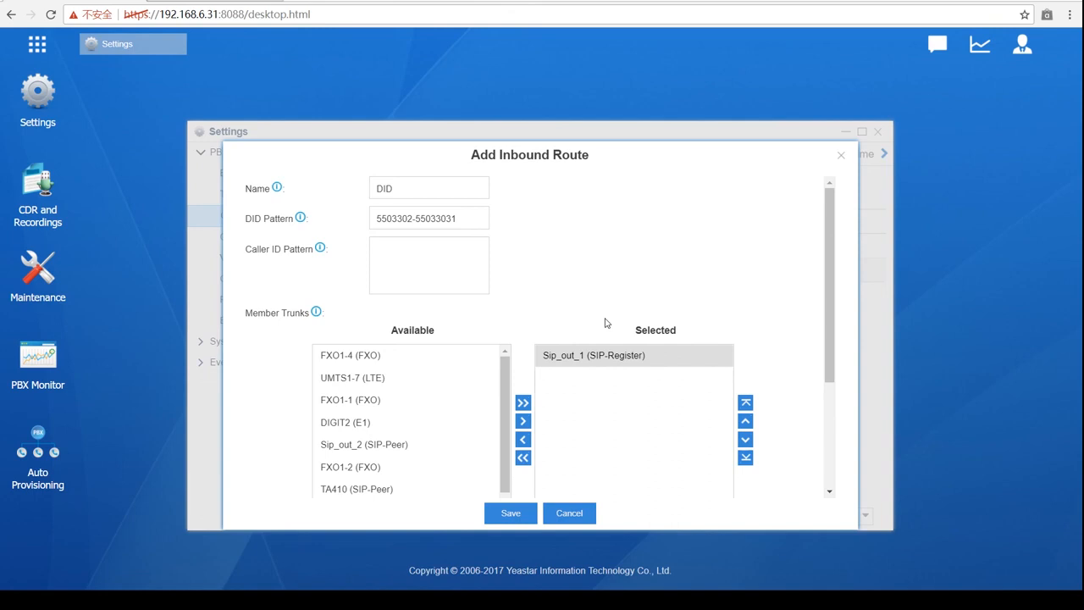
scroll(576, 309, "down", 2)
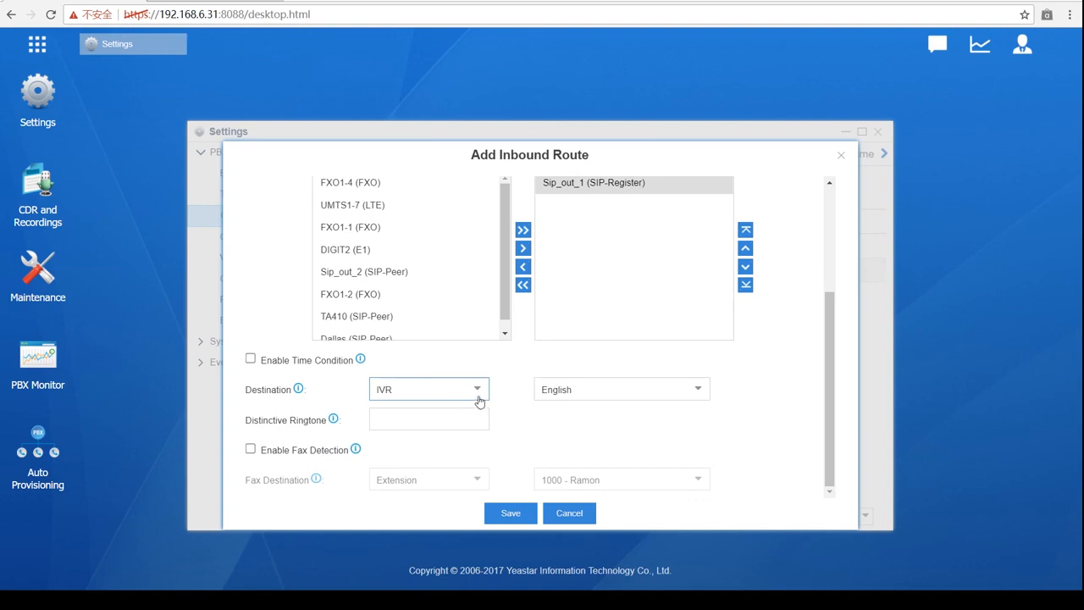
scroll(479, 402, "up", 2)
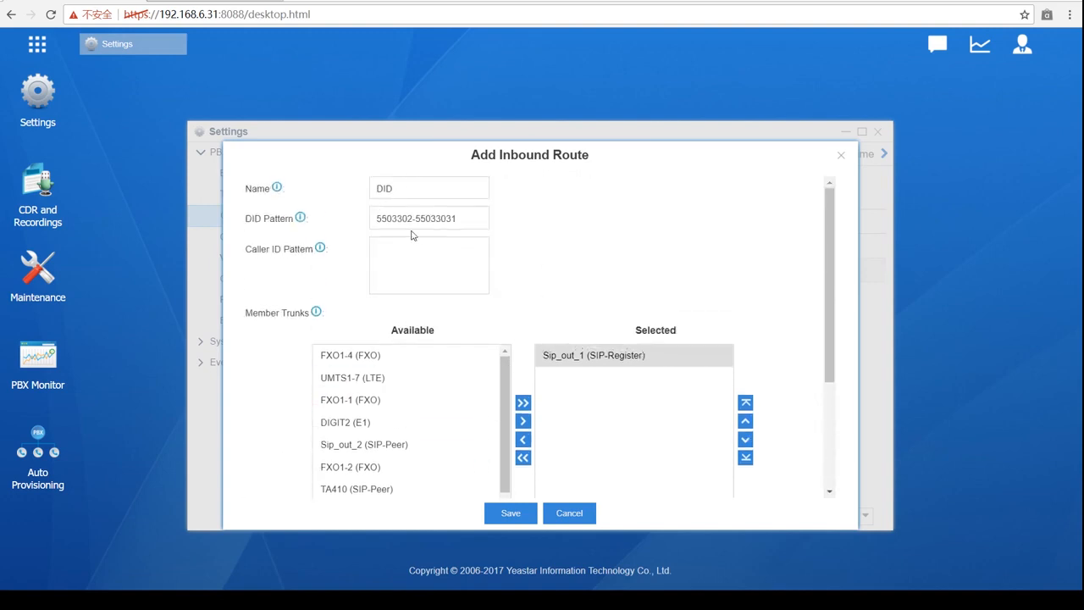
- Trim the DID pattern back to just 5503302
left_click(462, 218)
key("BackSpace")
key("BackSpace")
key("BackSpace")
key("BackSpace")
key("BackSpace")
key("BackSpace")
key("BackSpace")
key("BackSpace")
key("BackSpace")
left_click(652, 202)
- Select the Dallas (SIP-Peer) trunk in the Available trunks list
scroll(629, 225, "down", 2)
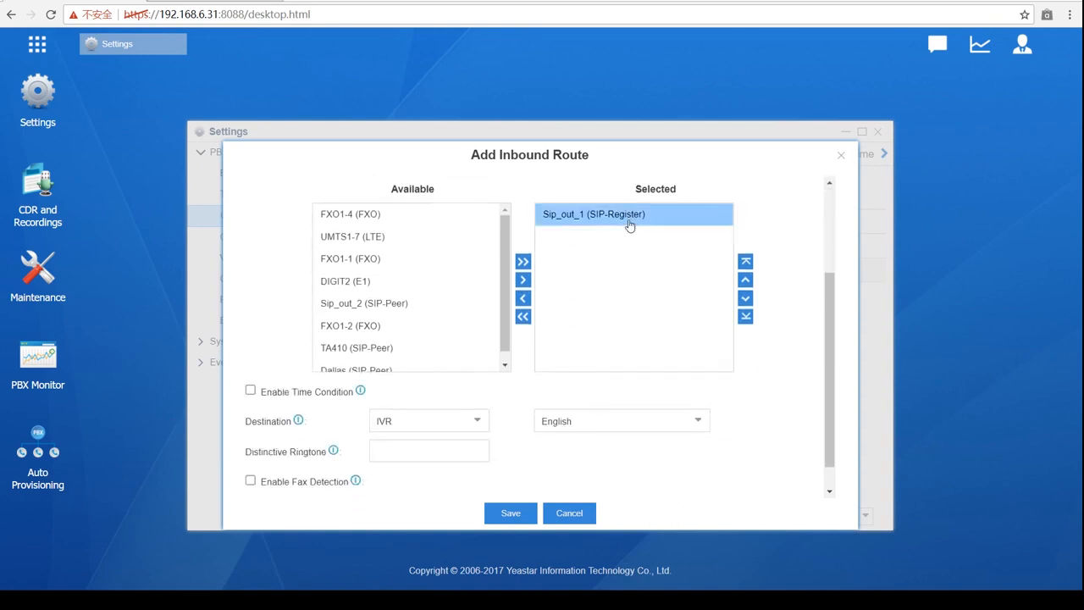
scroll(626, 225, "up", 2)
scroll(625, 228, "down", 2)
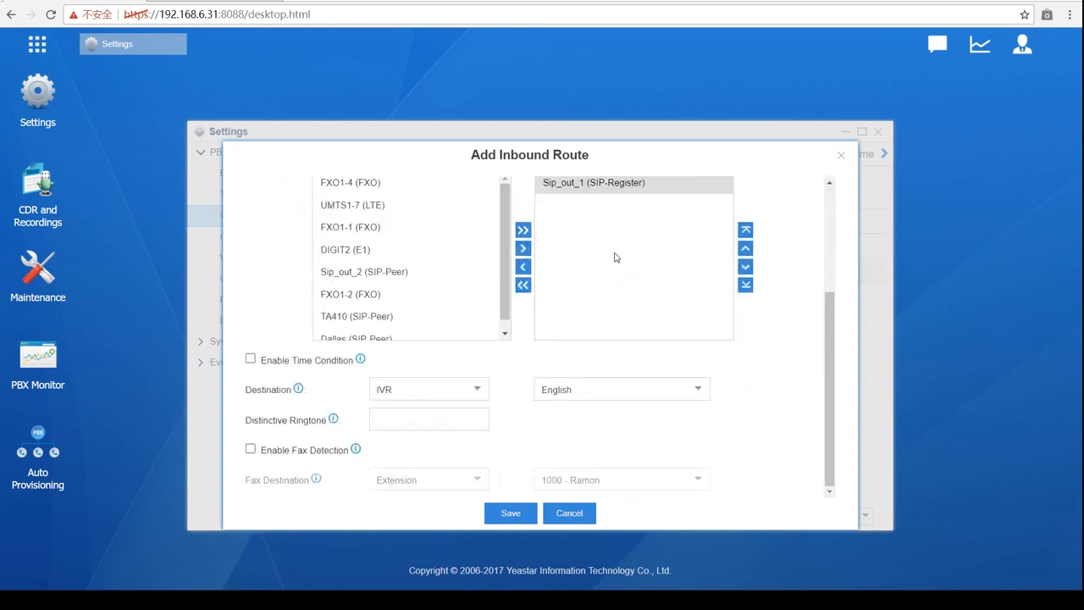
left_click(415, 339)
scroll(479, 391, "up", 2)
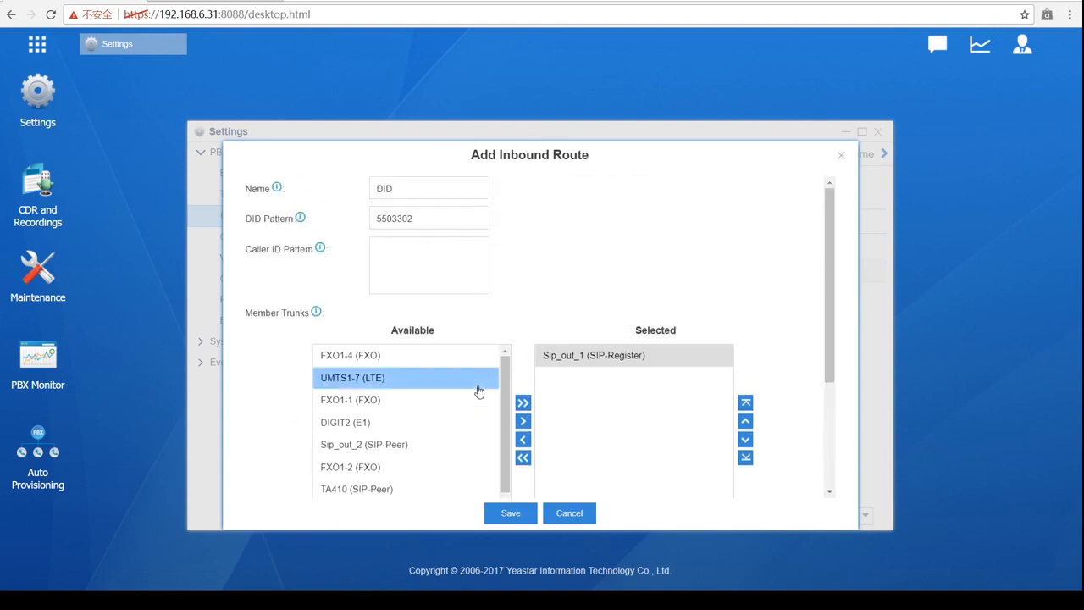
scroll(520, 214, "down", 2)
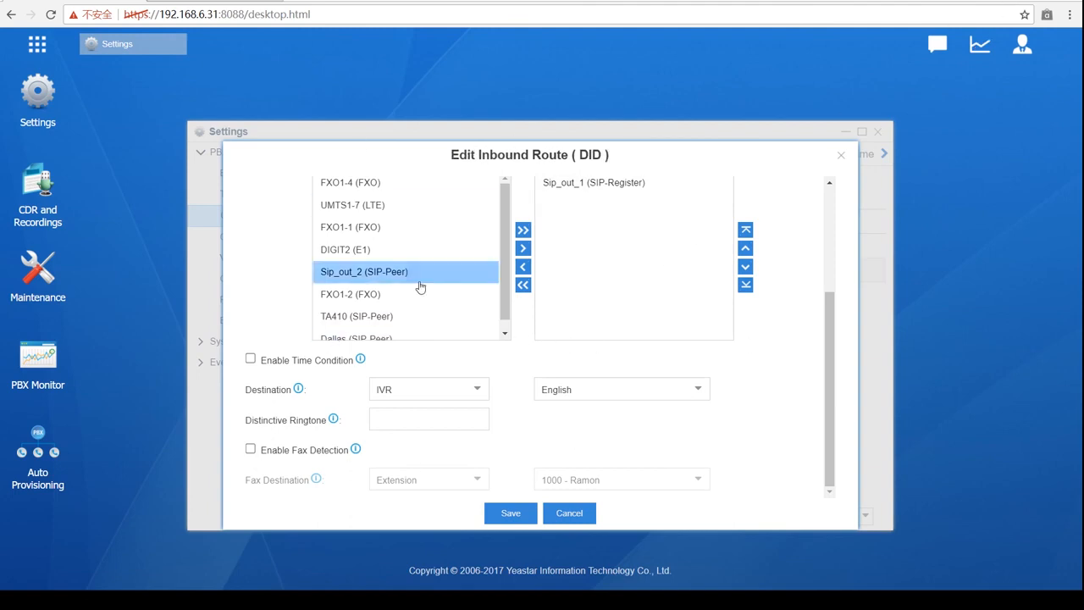
- Save the DID inbound route, apply the configuration, and open the In1 route's settings
left_click(511, 513)
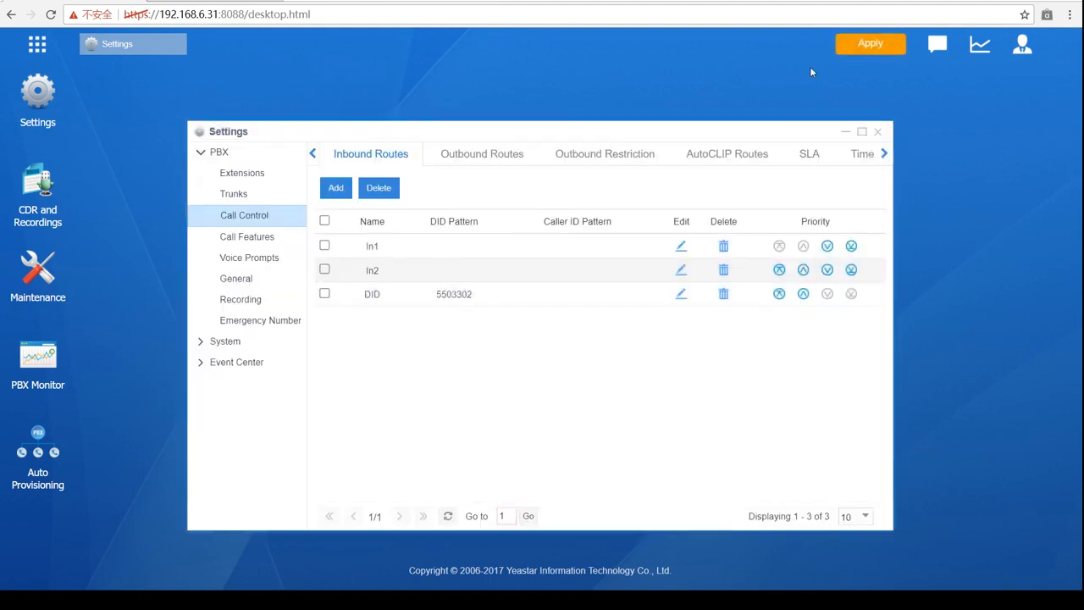
left_click(857, 47)
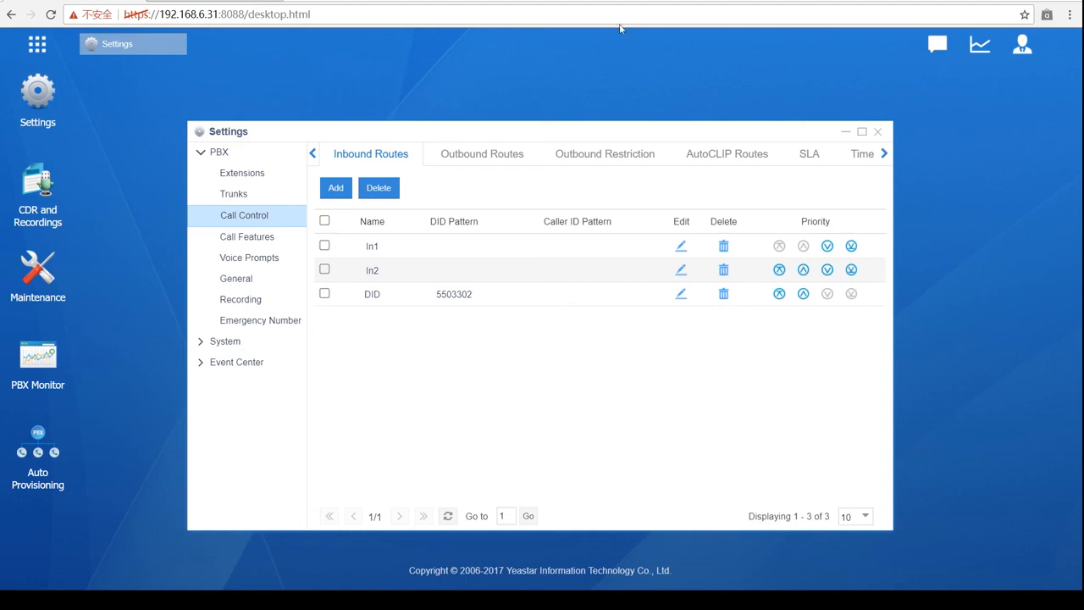
left_click(676, 248)
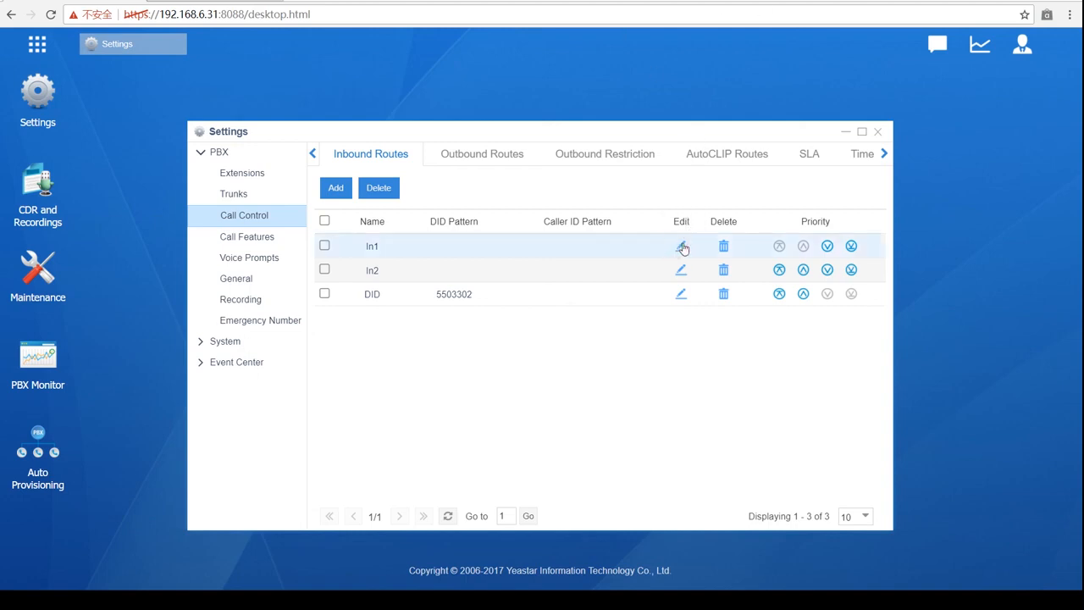
left_click(683, 247)
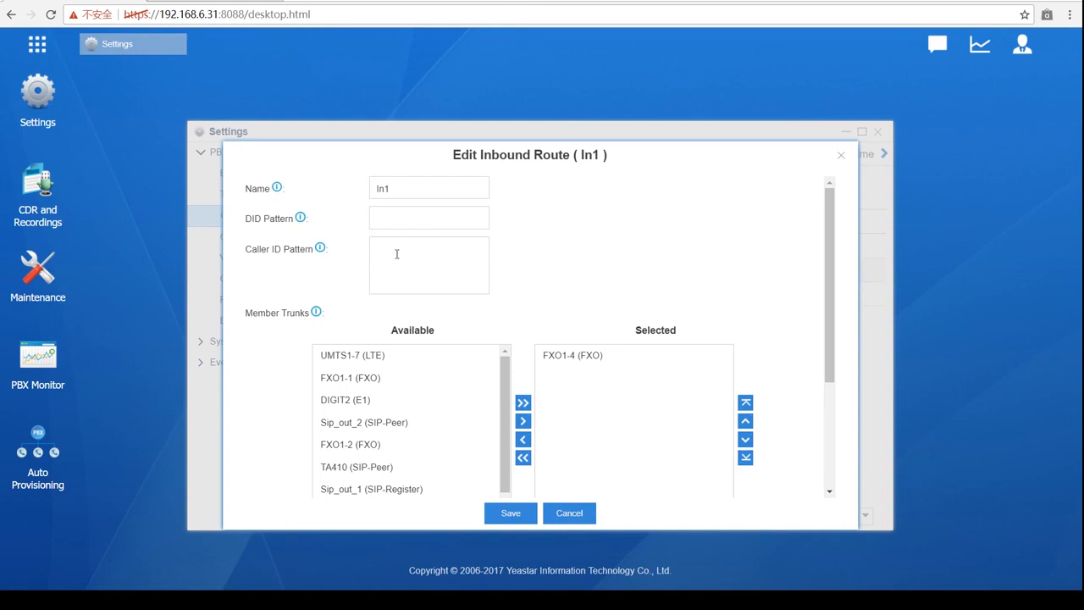
- Look over In1's caller ID settings and close the dialog without saving changes
left_click(396, 254)
scroll(709, 189, "down", 3)
scroll(567, 375, "up", 3)
left_click(841, 156)
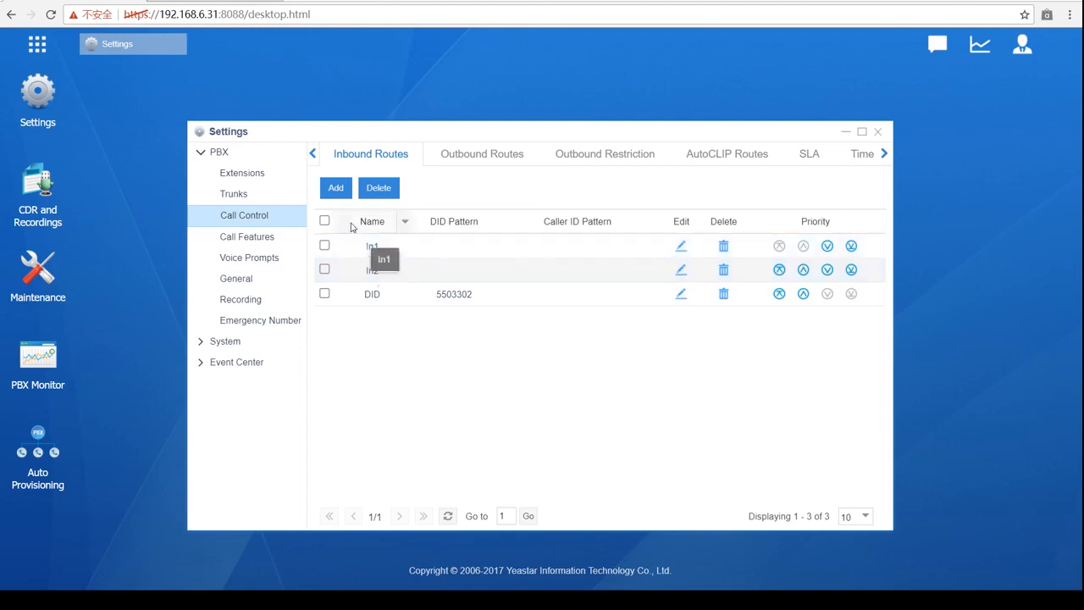
- Start a new inbound route and enter 'manager' as its name
left_click(335, 187)
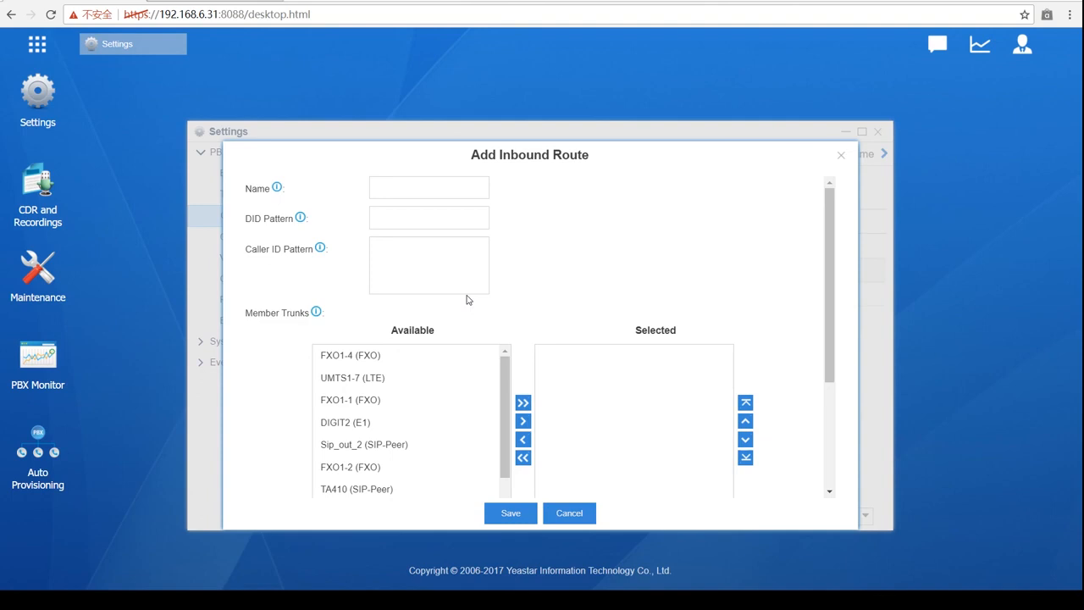
left_click(433, 188)
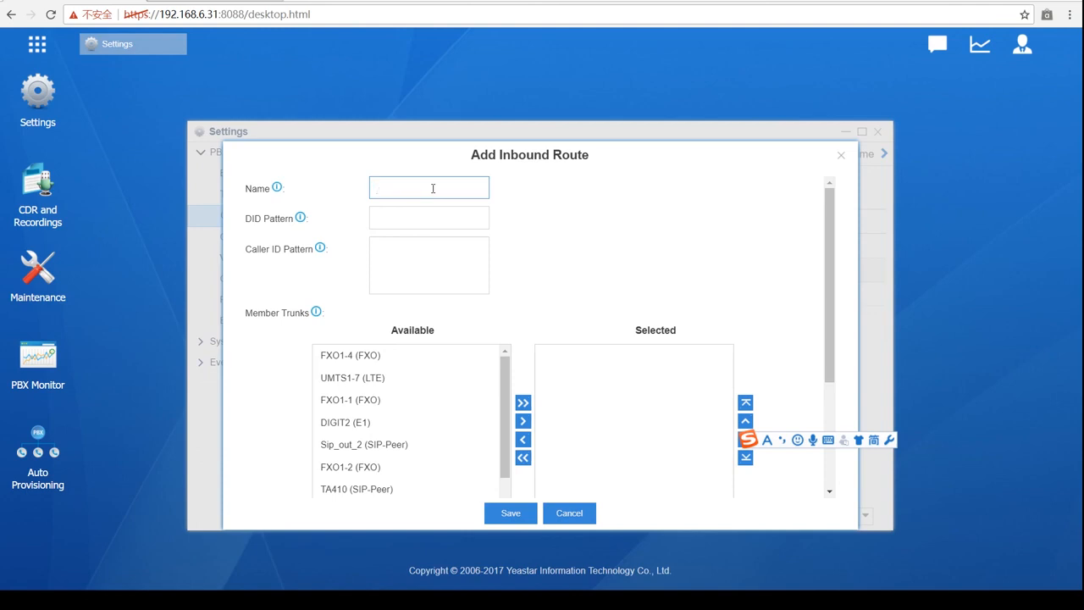
type("F")
key("BackSpace")
key("shift")
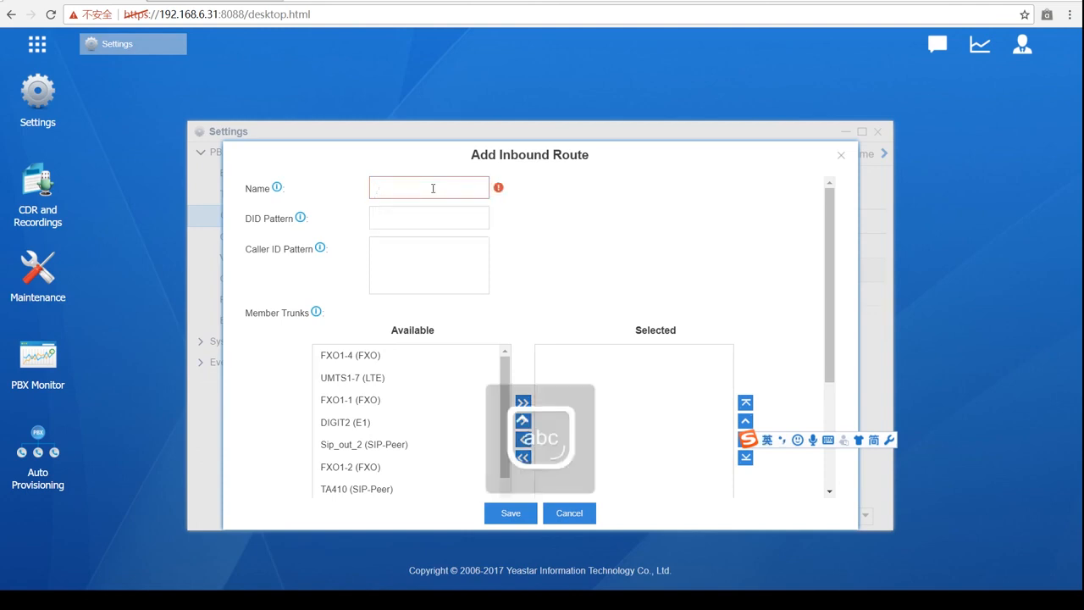
type("d")
key("BackSpace")
type("manager")
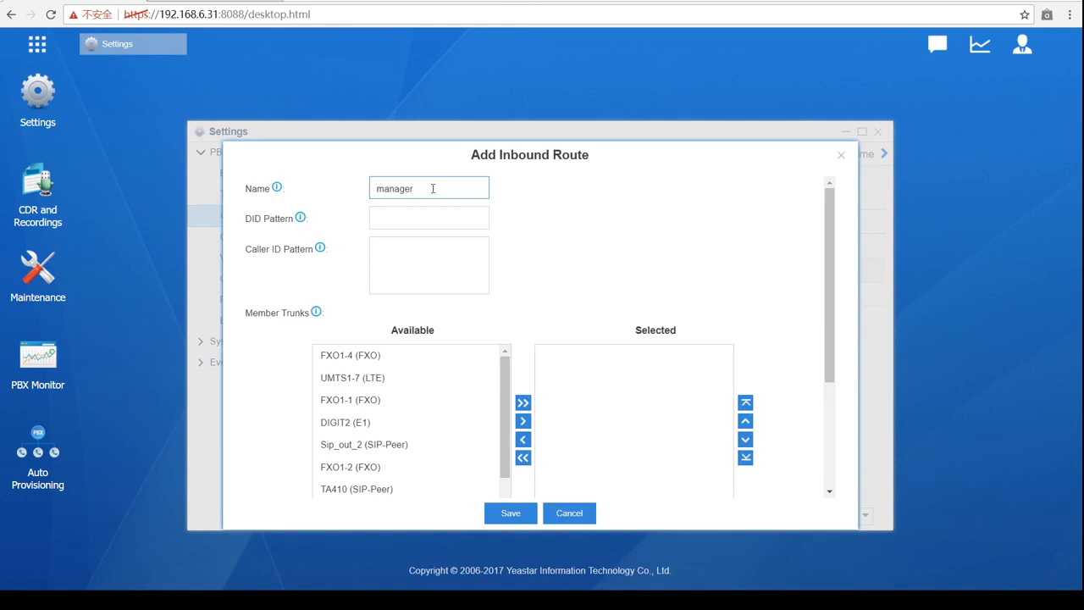
scroll(428, 199, "down", 1)
scroll(424, 208, "up", 1)
scroll(423, 237, "down", 4)
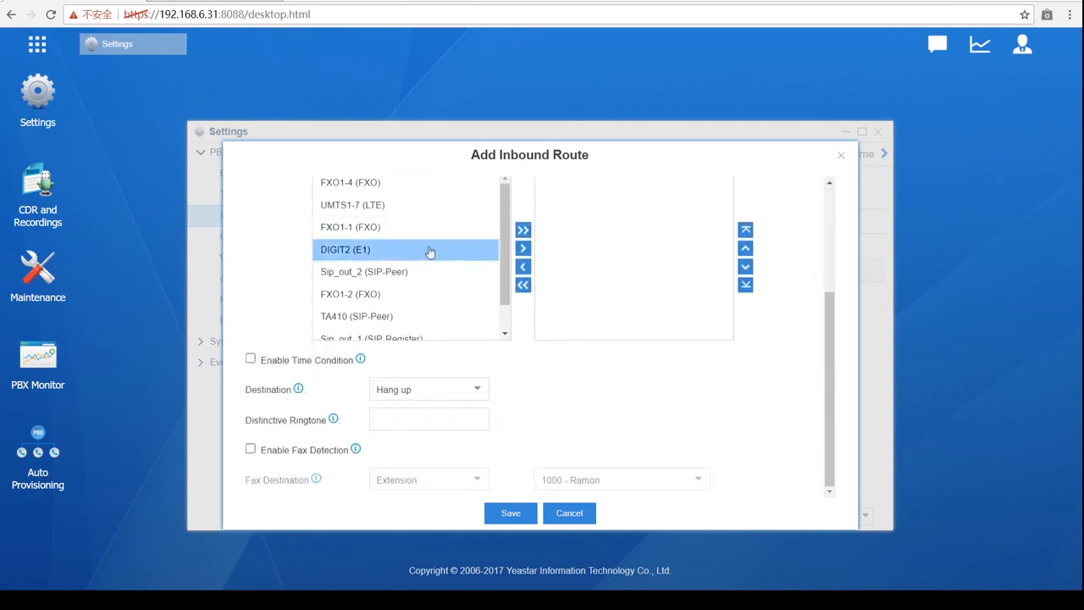
scroll(416, 244, "up", 5)
left_click(398, 254)
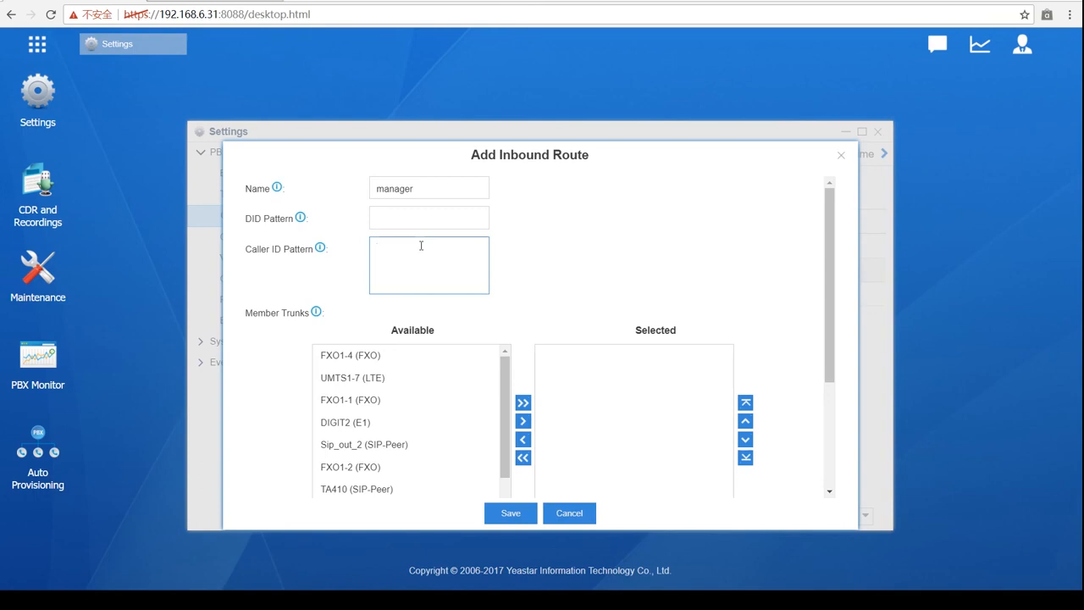
- Add trunk FXO1-1 (FXO) to the route's selected member trunks
left_click(399, 399)
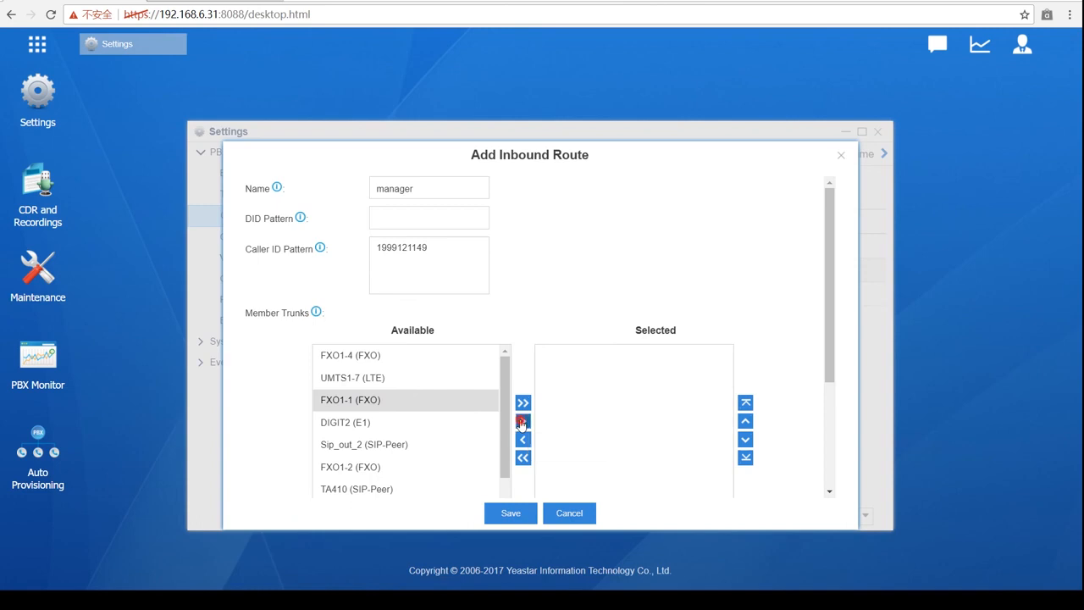
left_click(523, 421)
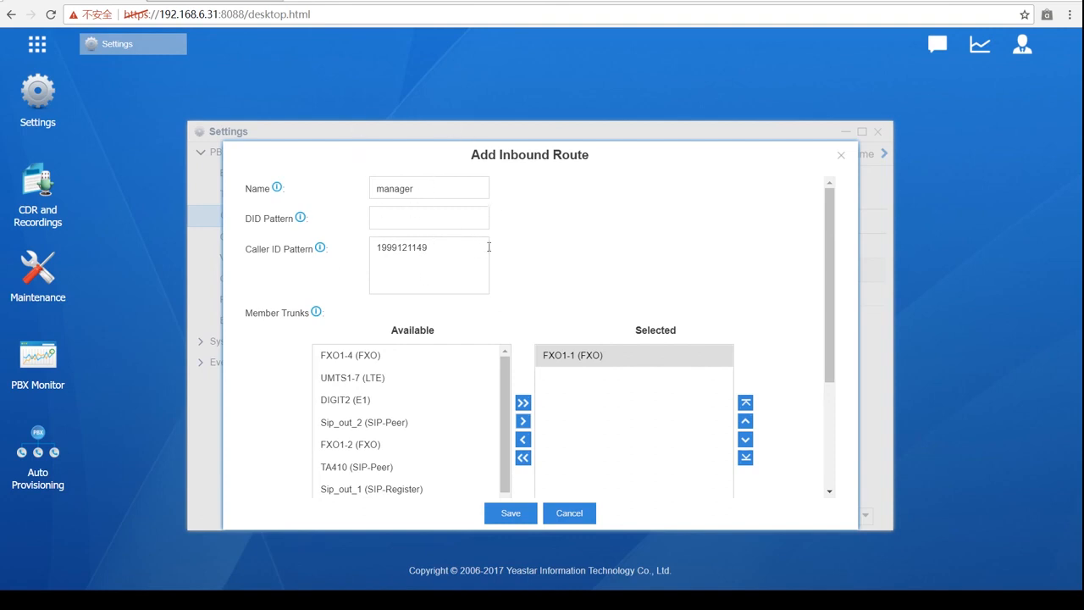
scroll(548, 322, "down", 1)
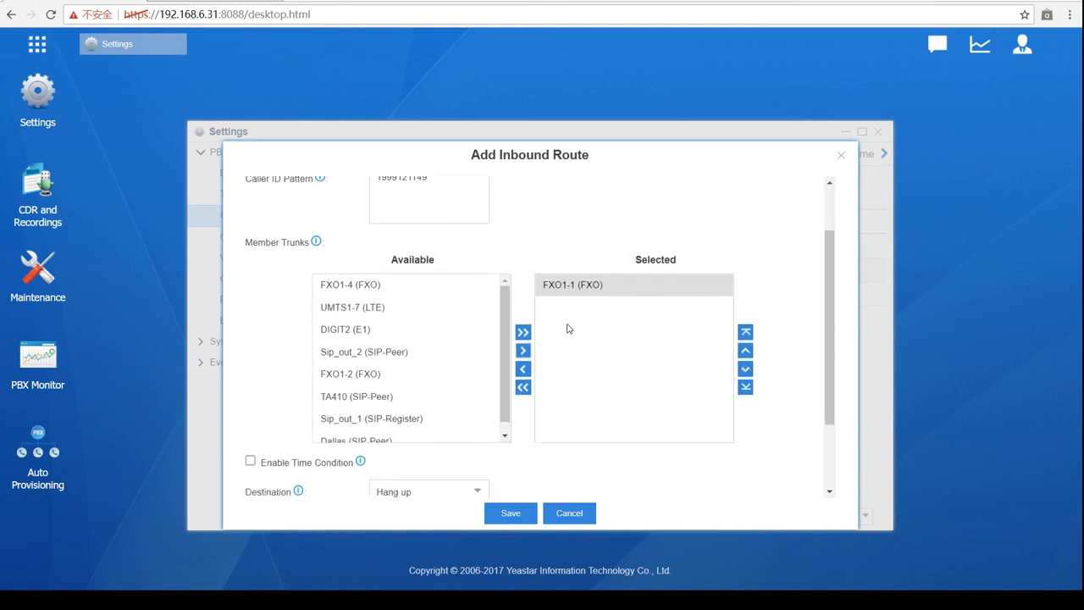
left_click(643, 295)
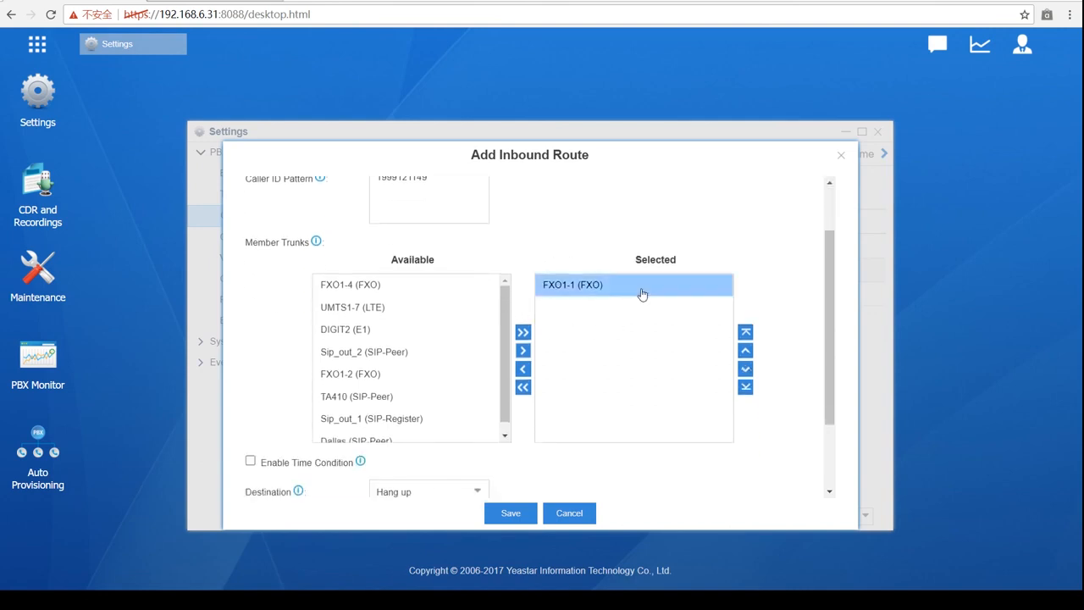
- Set the route's destination to DISA, choosing OOO
scroll(638, 301, "down", 1)
scroll(639, 300, "down", 1)
left_click(478, 391)
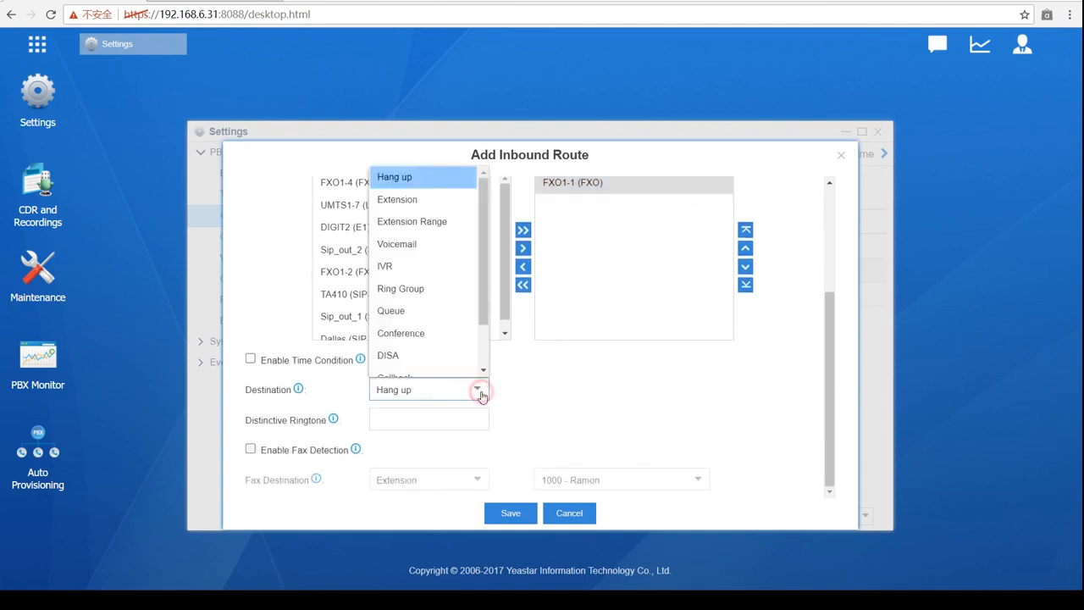
left_click(449, 361)
left_click(694, 389)
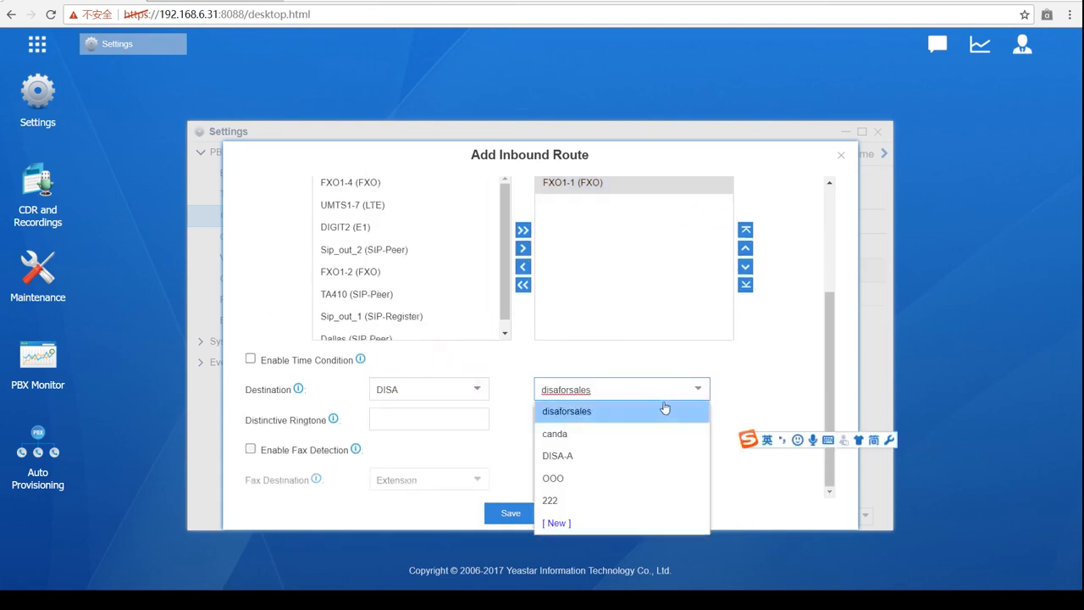
left_click(614, 478)
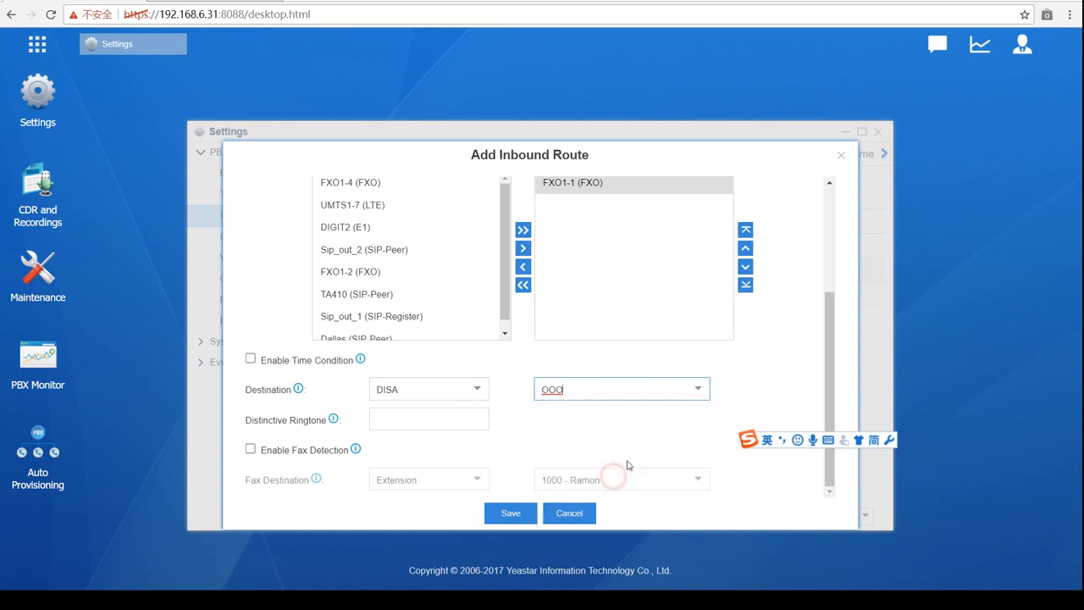
scroll(745, 415, "up", 2)
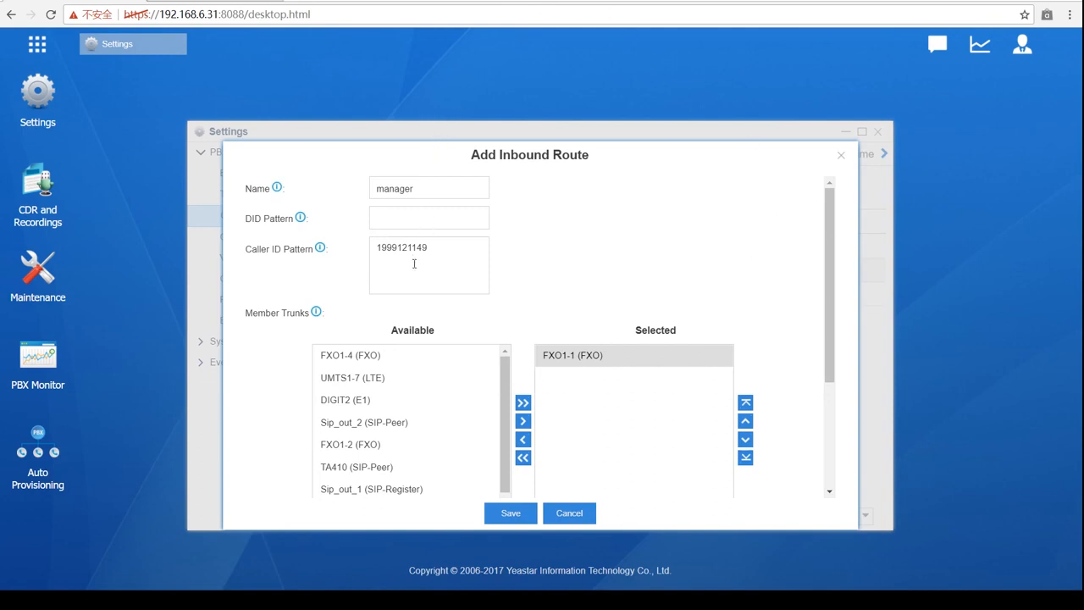
scroll(415, 263, "down", 3)
scroll(414, 271, "up", 3)
scroll(433, 281, "down", 1)
scroll(433, 281, "down", 2)
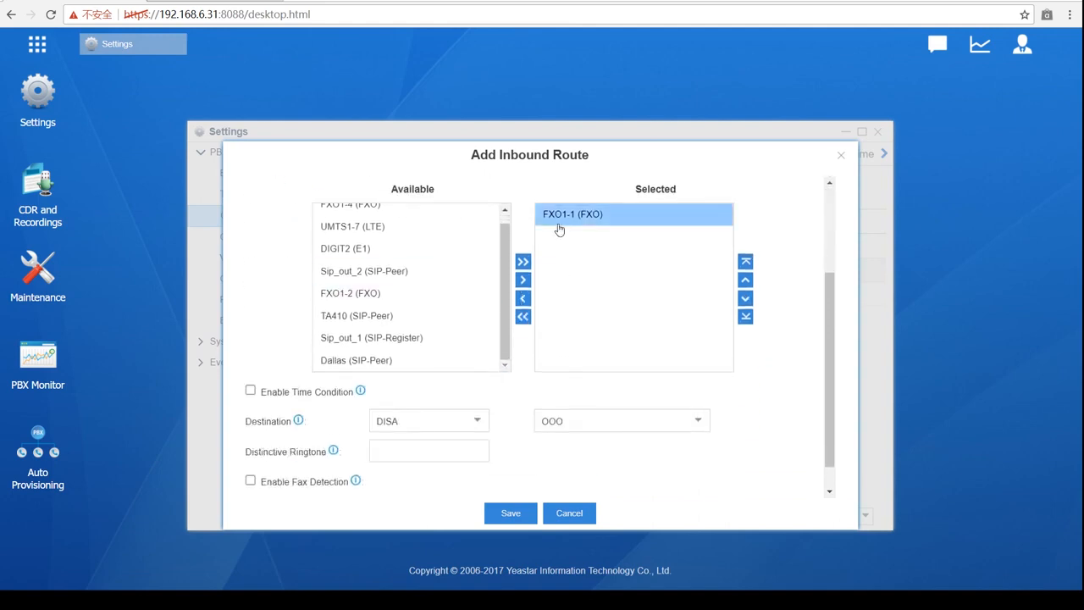
scroll(441, 418, "up", 3)
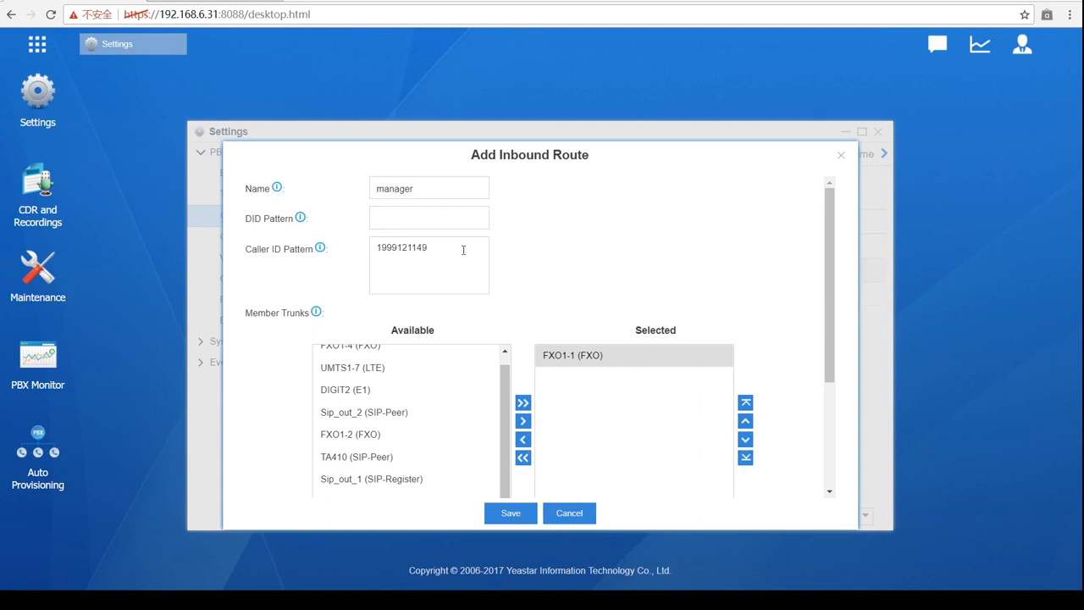
scroll(464, 254, "down", 2)
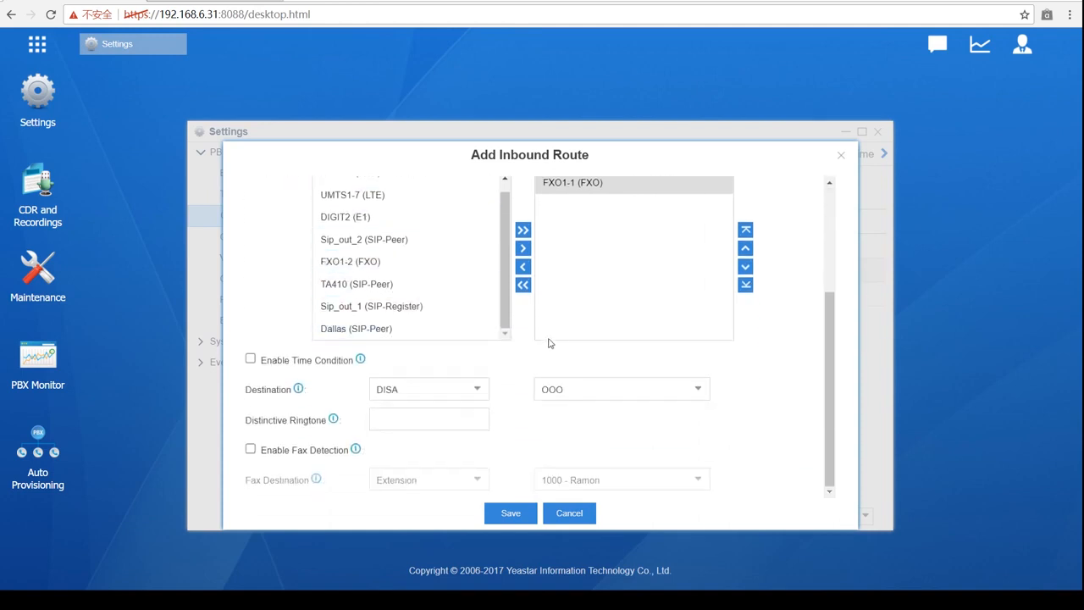
scroll(548, 342, "up", 2)
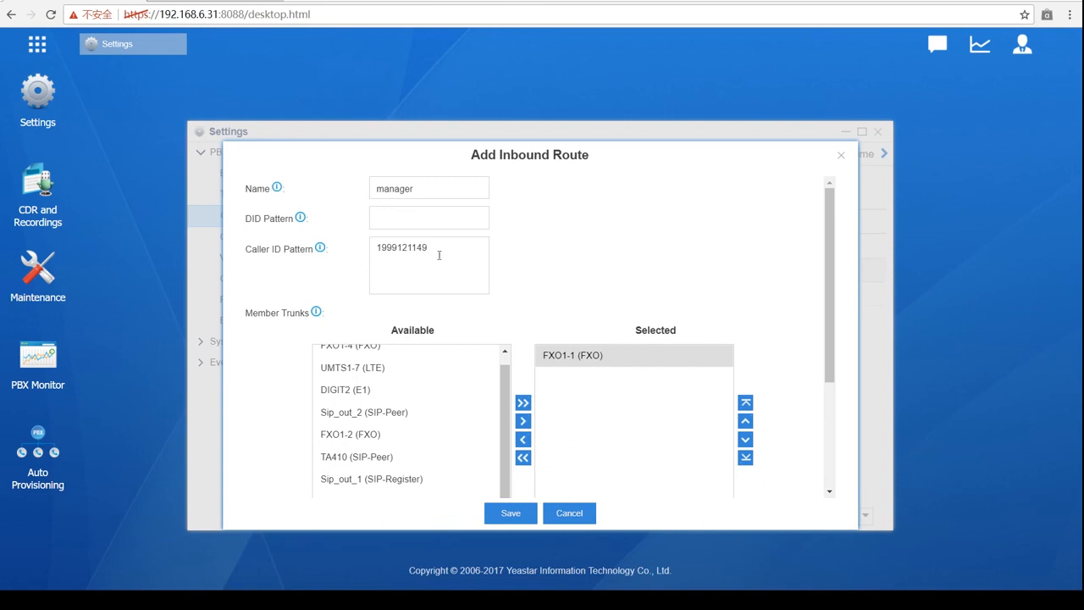
left_click_drag(439, 253, 384, 180)
key("BackSpace")
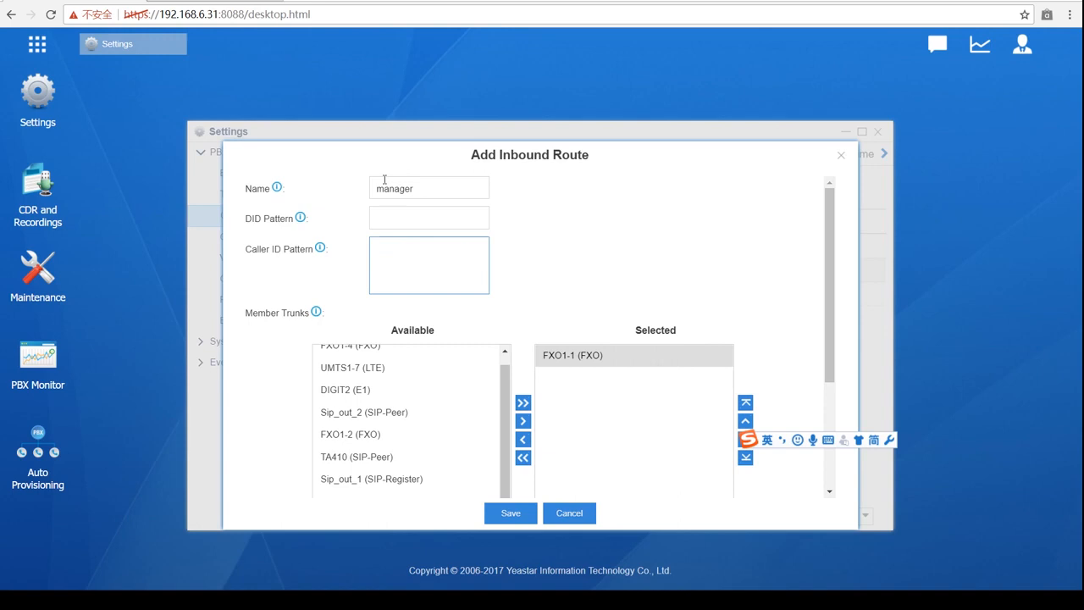
scroll(511, 216, "down", 2)
scroll(521, 216, "up", 2)
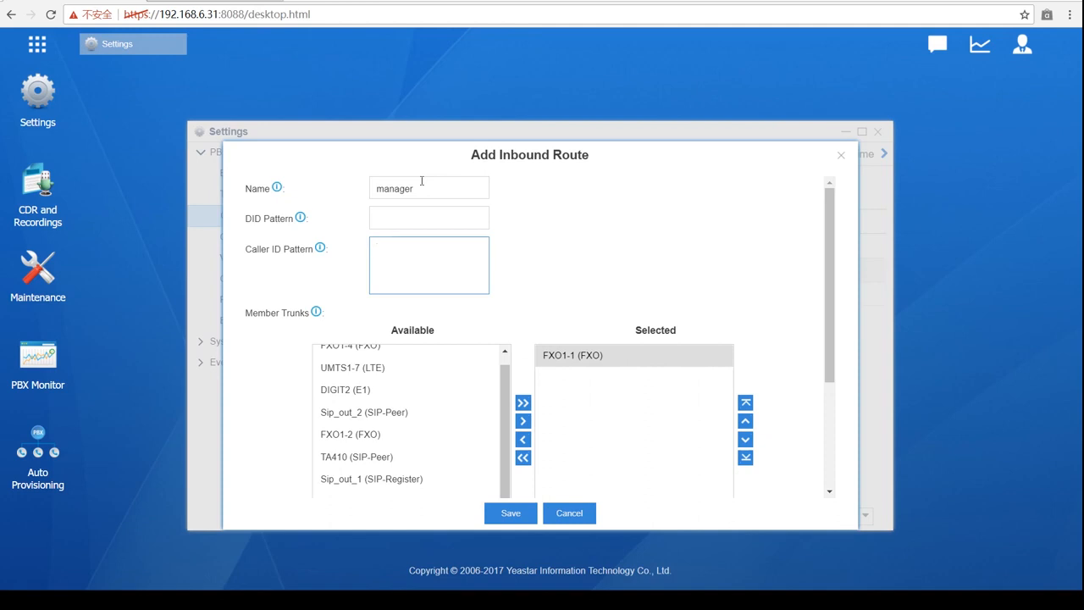
- Enter caller ID pattern 400. and replace the route name manager with b
type("400")
type(".")
double_click(472, 184)
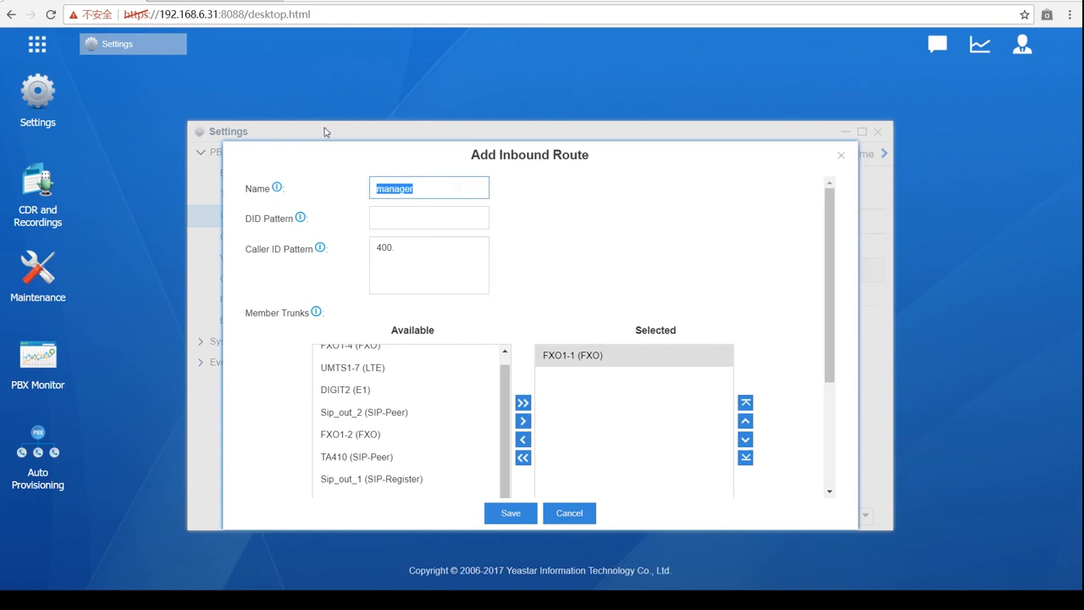
type("t")
- Change the destination from DISA OOO to Voicemail for extension 1030
left_click(628, 259)
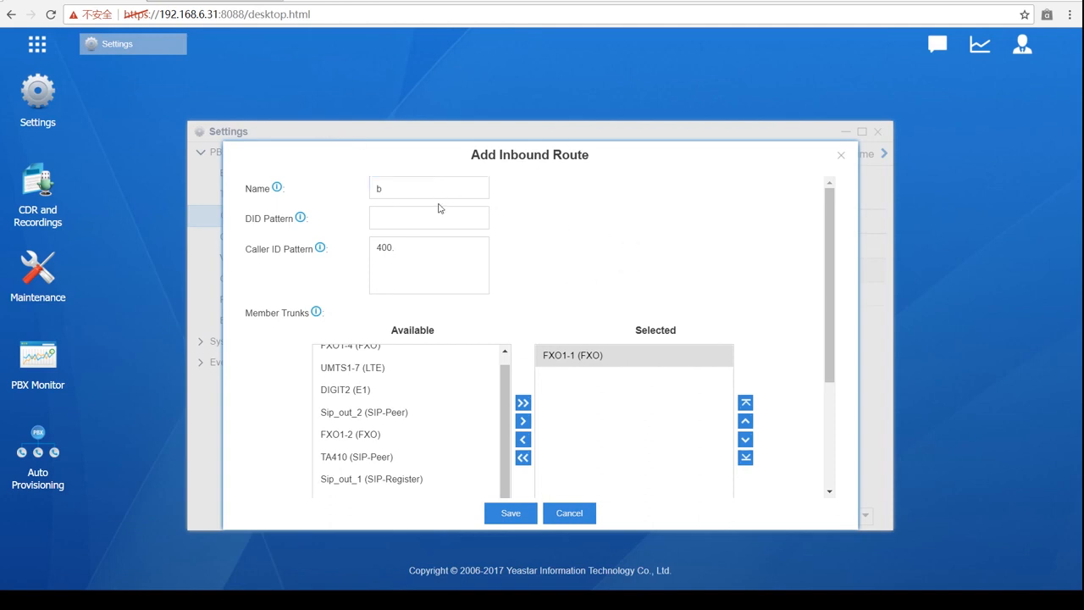
scroll(425, 264, "down", 2)
scroll(450, 307, "down", 1)
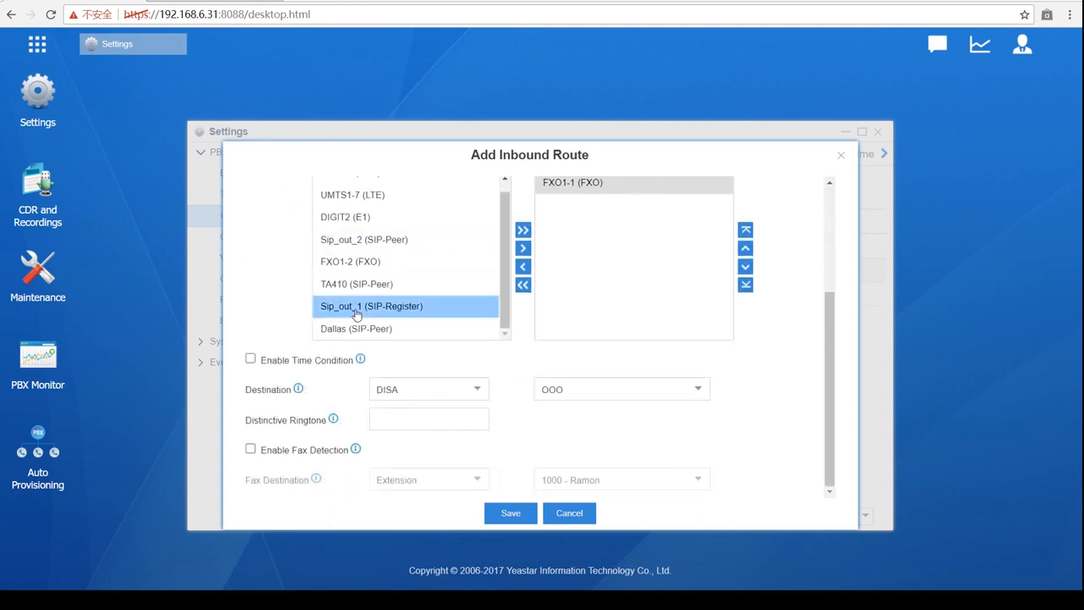
left_click(479, 397)
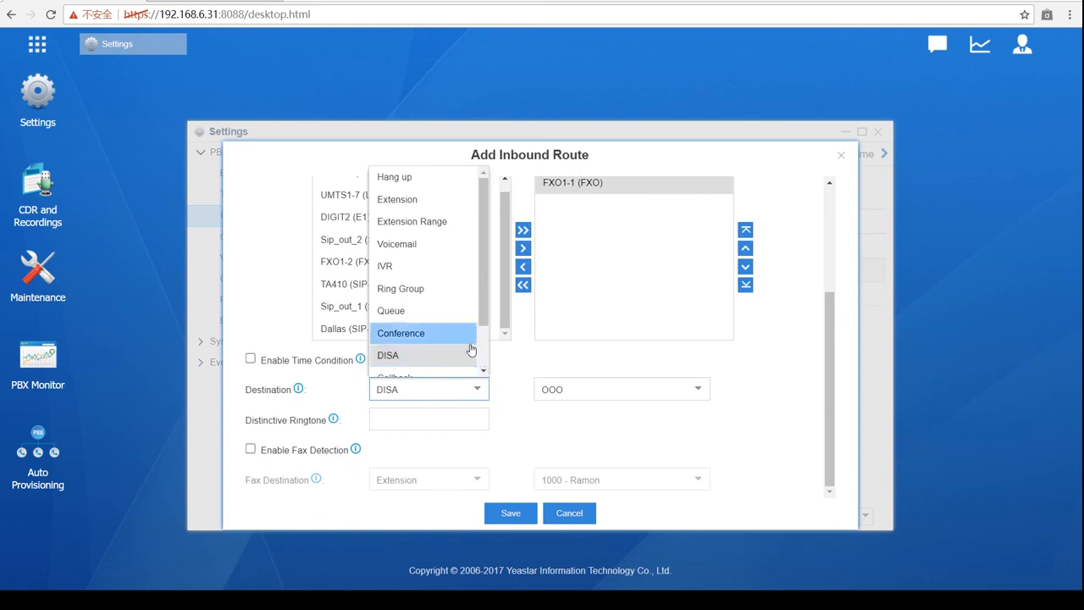
scroll(471, 350, "down", 1)
scroll(429, 362, "up", 1)
scroll(429, 362, "down", 1)
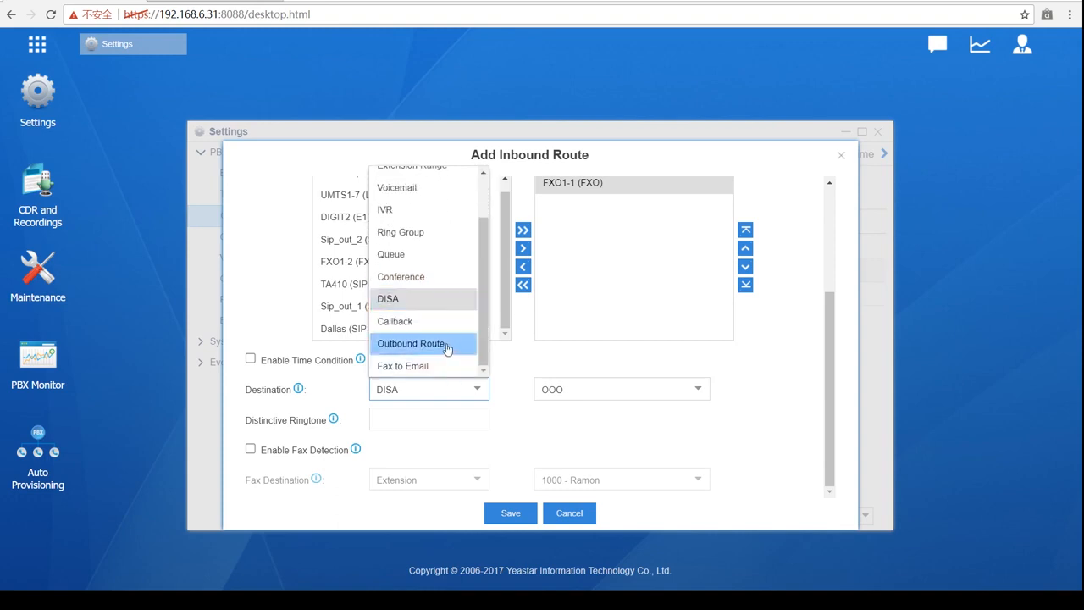
scroll(447, 349, "up", 1)
left_click(438, 242)
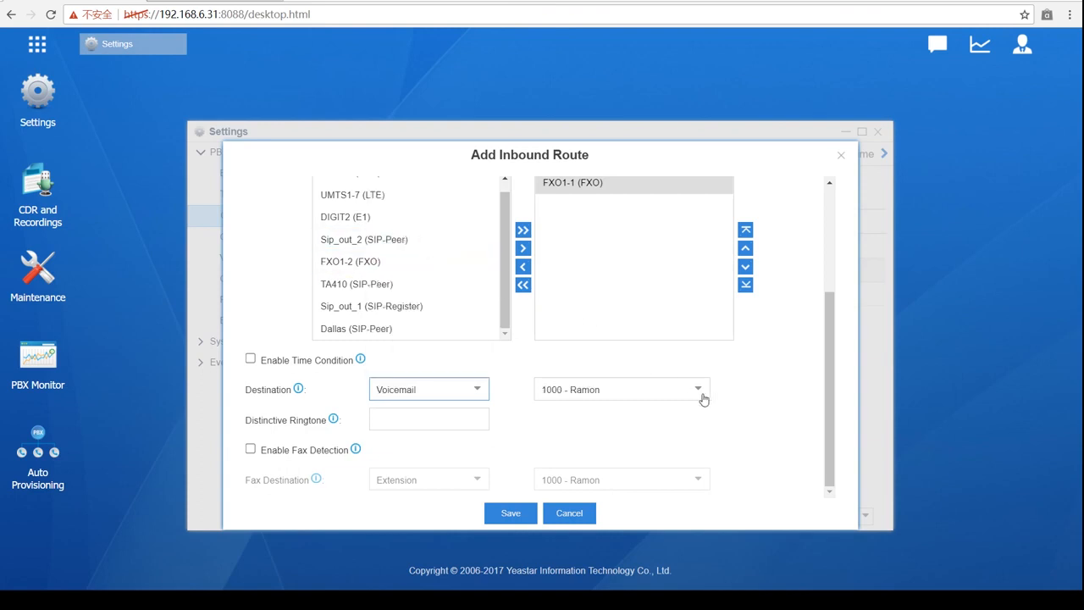
left_click(702, 394)
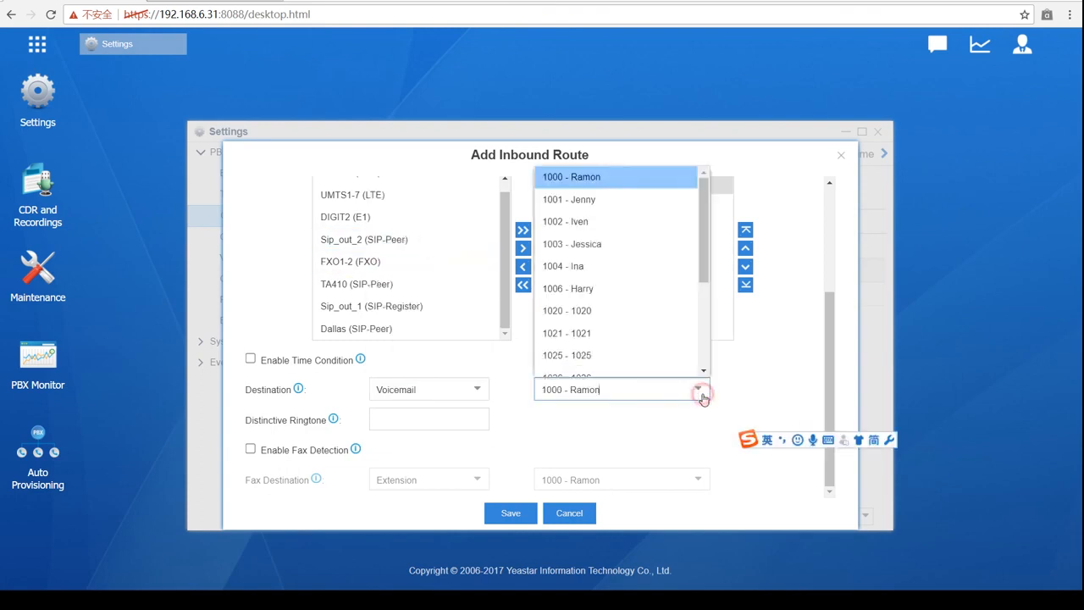
scroll(654, 322, "down", 1)
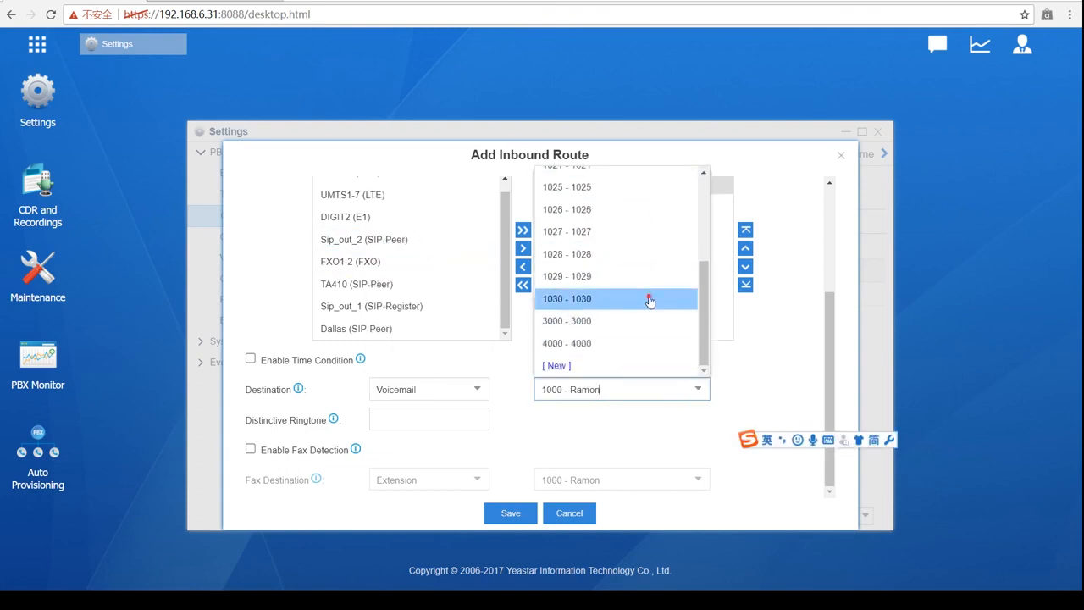
left_click(649, 299)
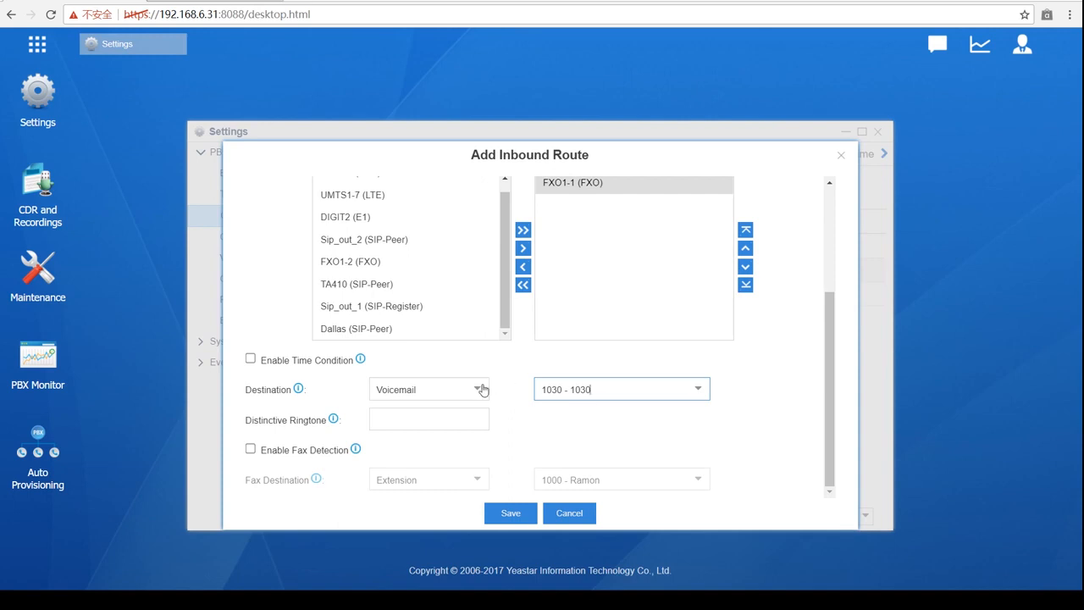
scroll(470, 395, "up", 3)
scroll(469, 395, "down", 4)
- Switch the destination from voicemail 1030 to IVR, keeping English selected
left_click(481, 388)
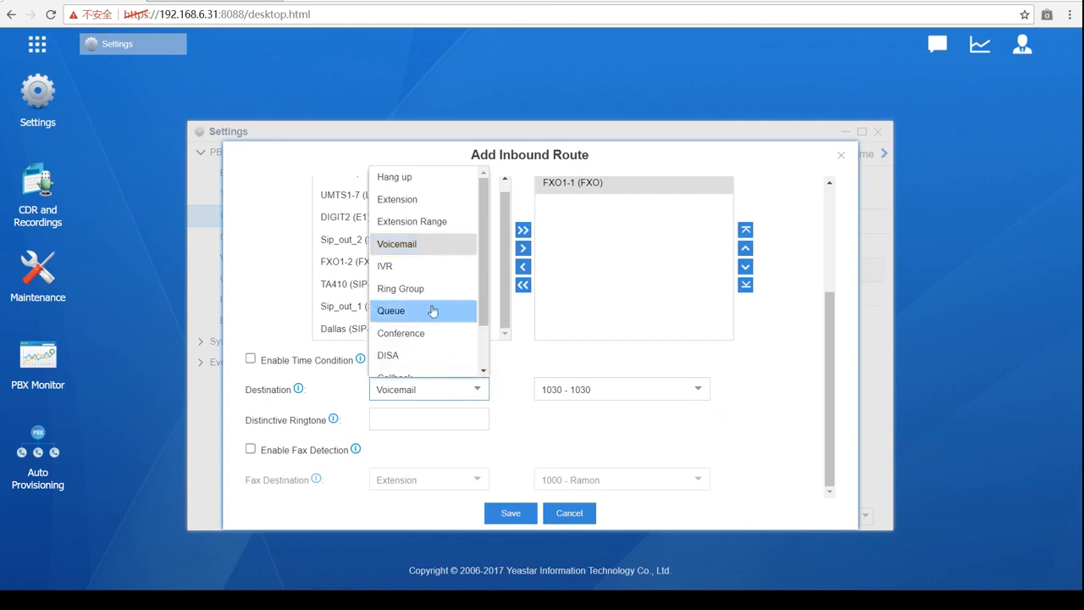
scroll(430, 305, "down", 1)
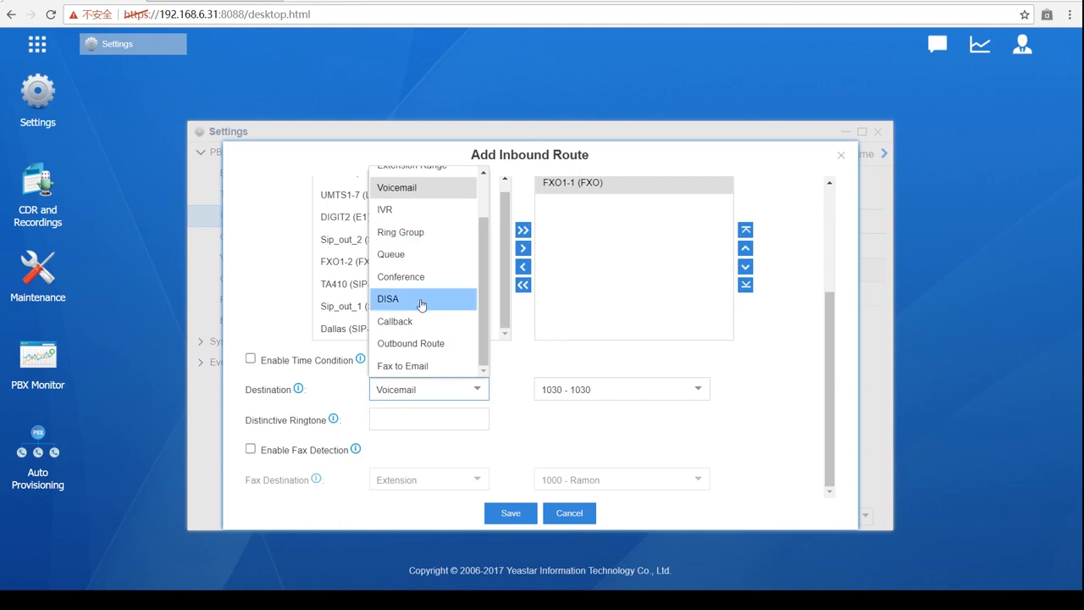
scroll(422, 329, "up", 1)
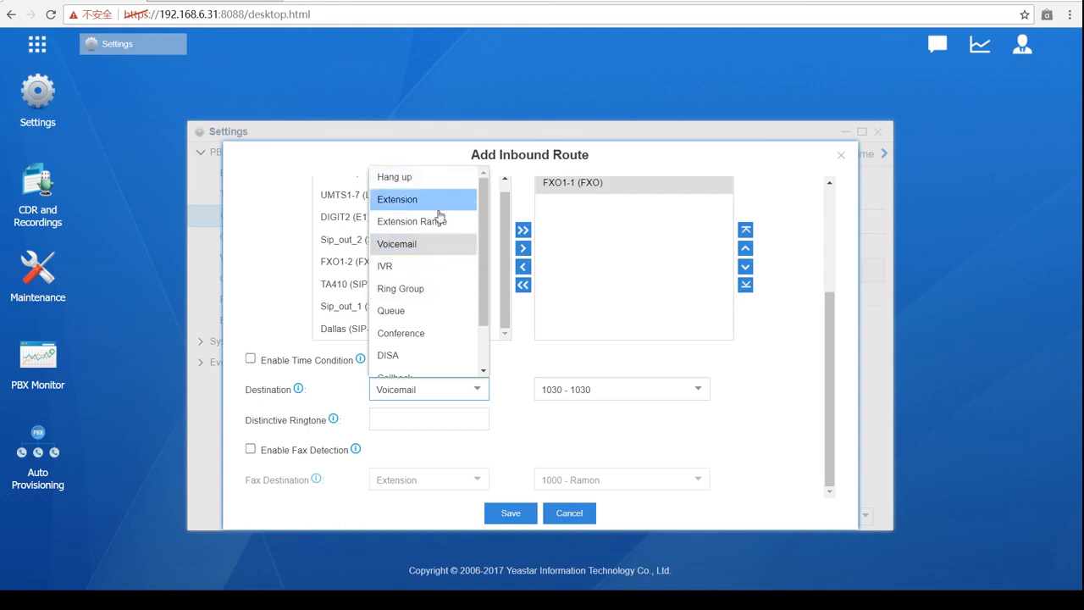
scroll(424, 251, "down", 1)
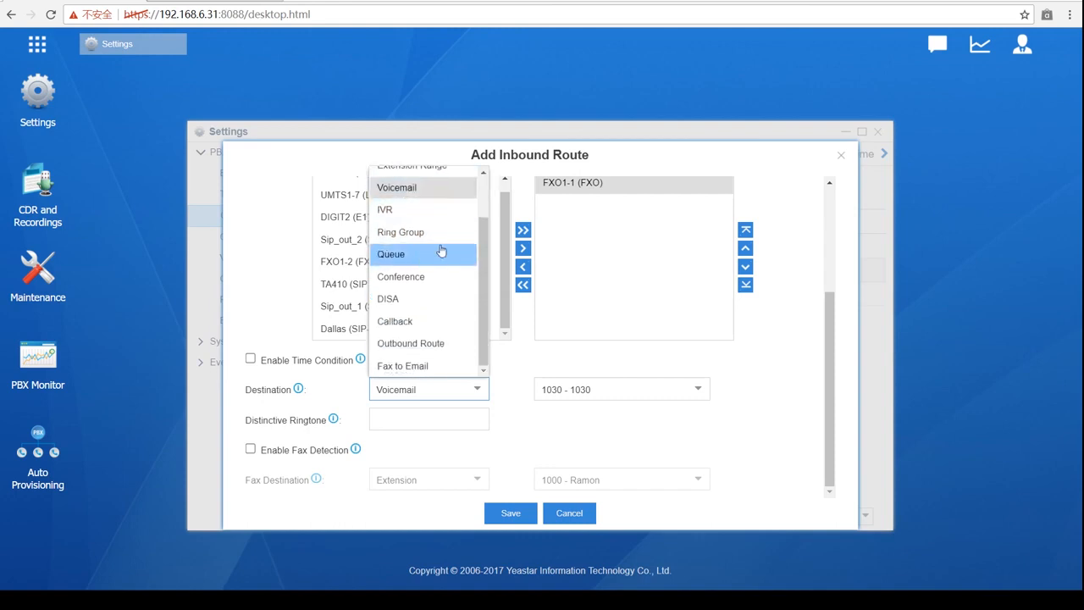
scroll(424, 250, "up", 1)
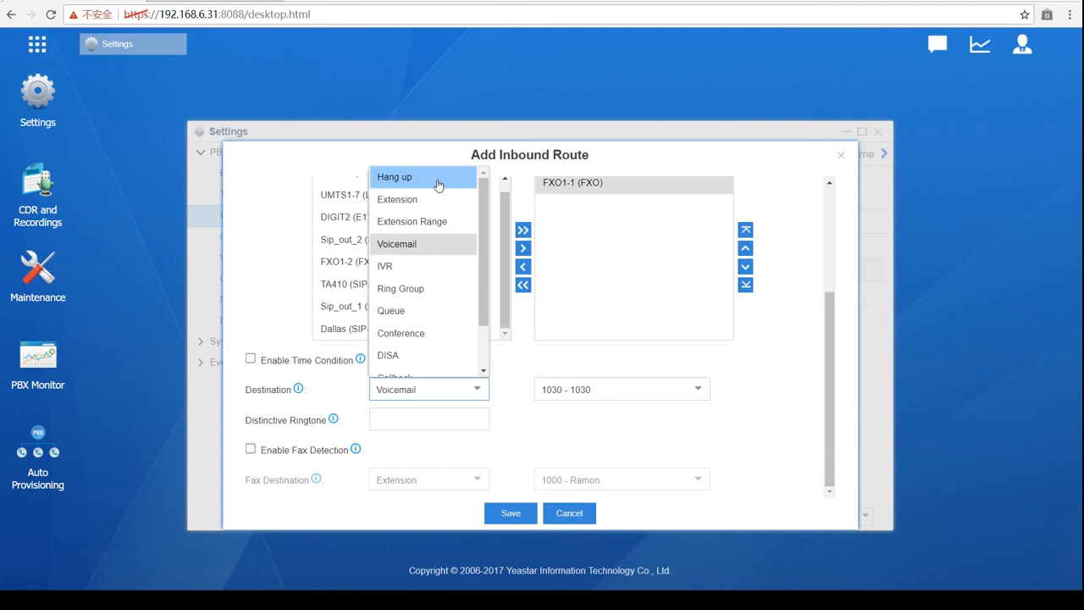
left_click(408, 267)
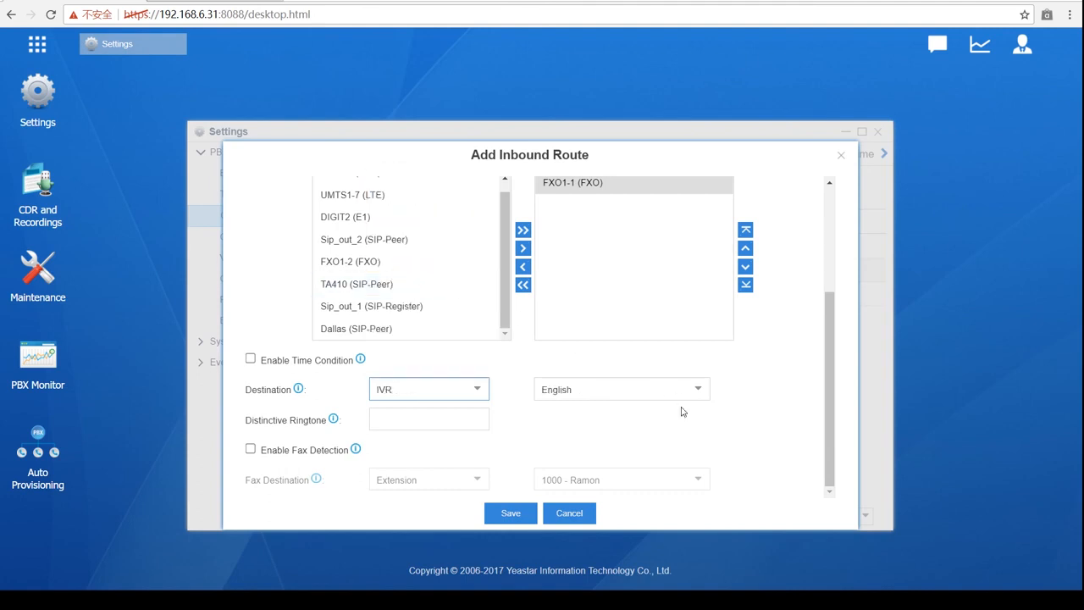
left_click(692, 398)
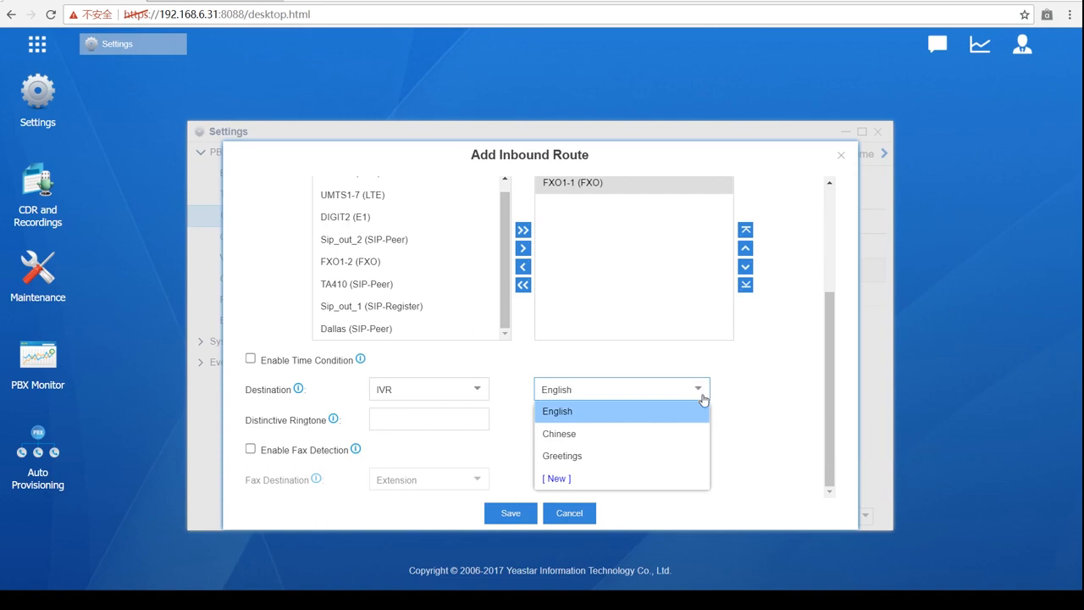
left_click(744, 375)
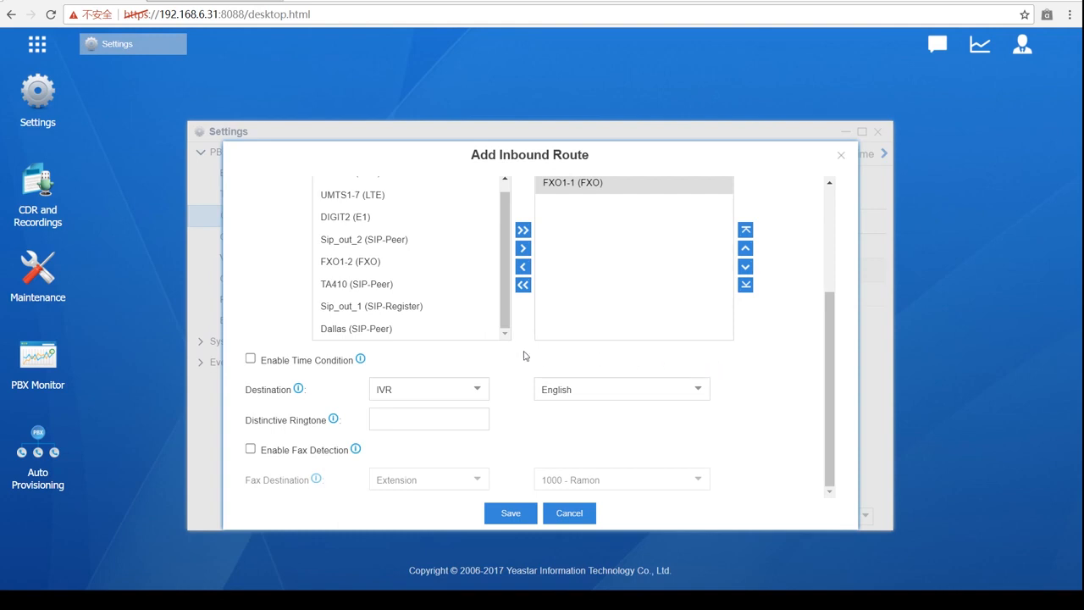
- Remove the caller ID pattern 400., leaving the English IVR destination unchanged
scroll(441, 359, "up", 3)
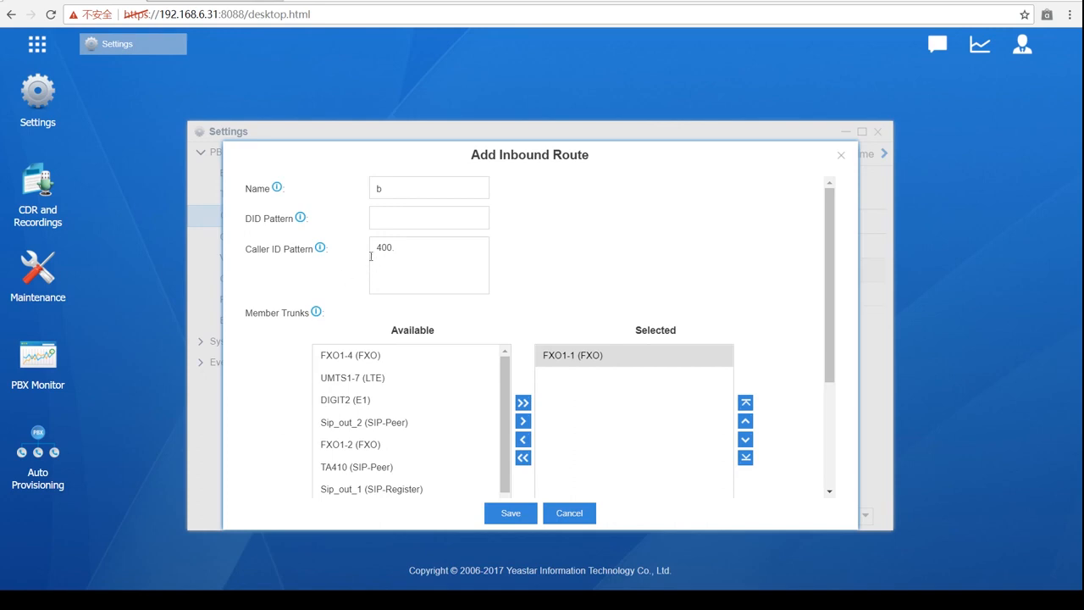
scroll(381, 280, "down", 2)
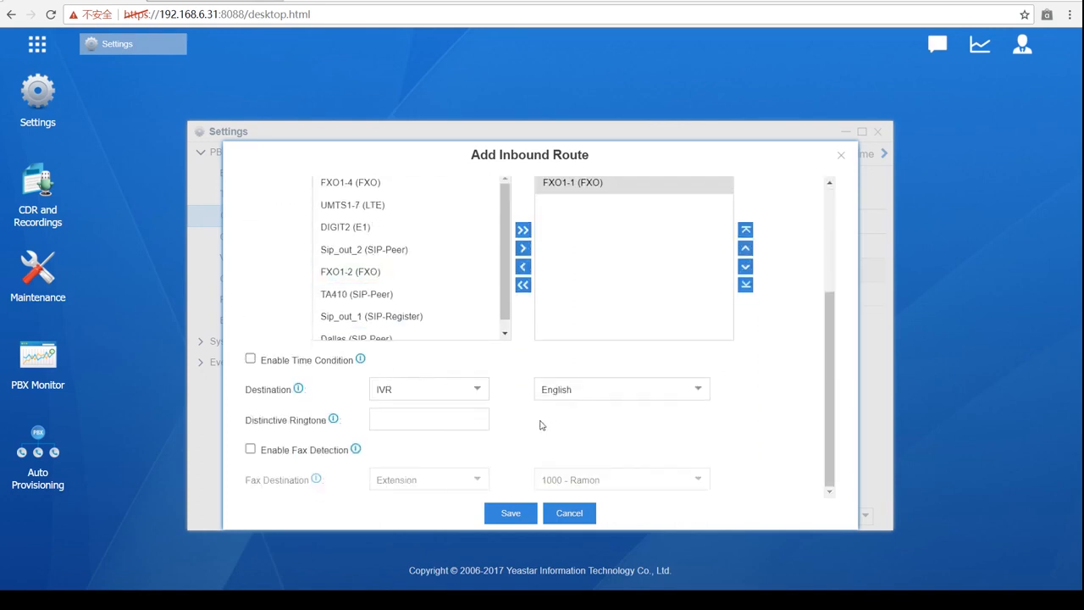
left_click(477, 387)
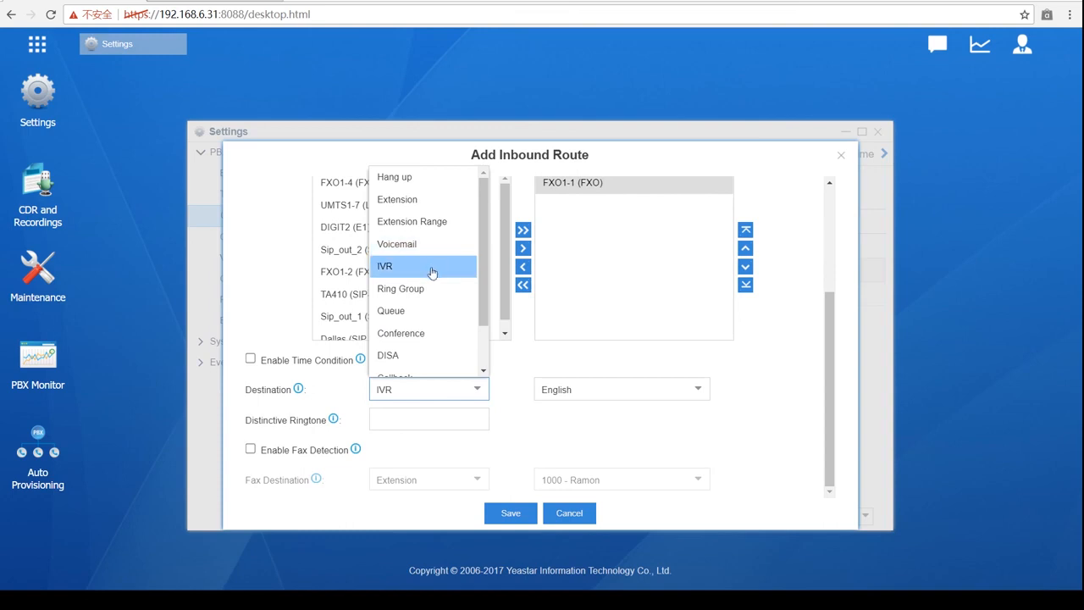
left_click(794, 302)
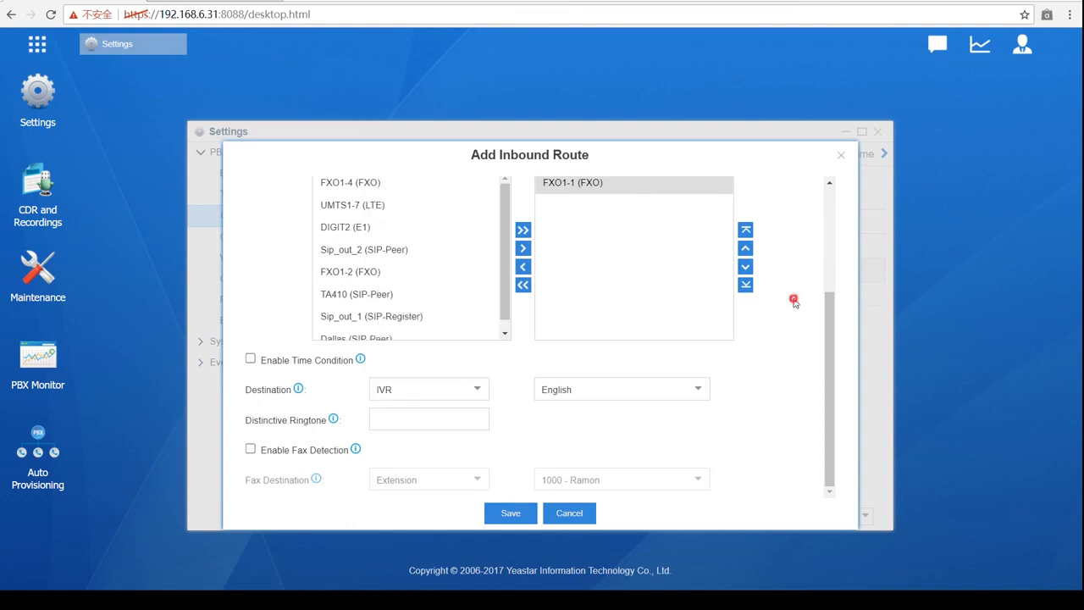
scroll(470, 335, "up", 3)
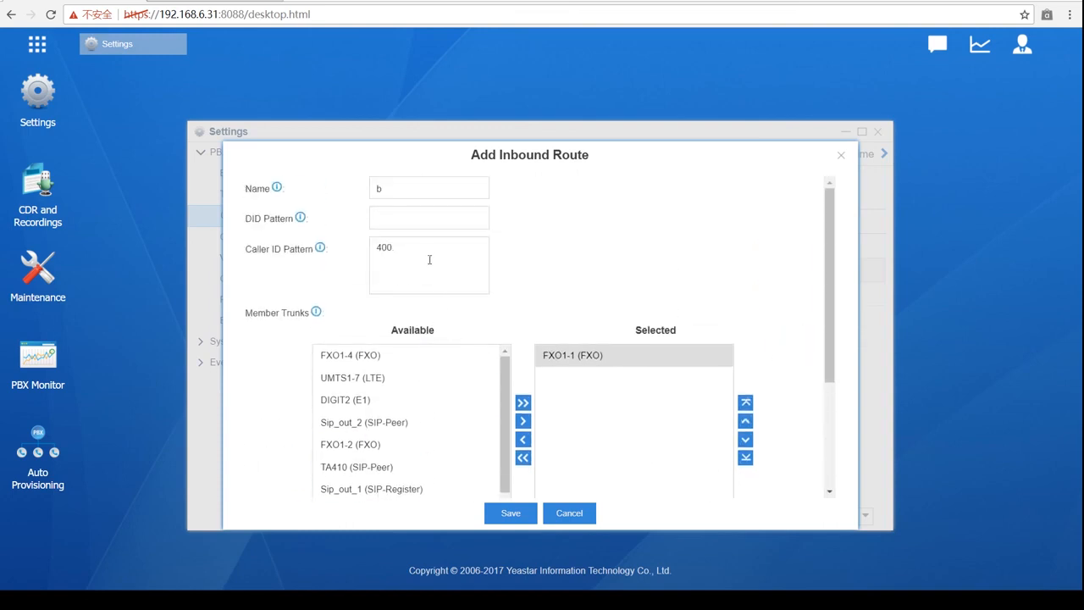
double_click(416, 244)
key("BackSpace")
- Try Outbound Route as the destination, then switch it to DISA with disaforsales
scroll(365, 229, "down", 3)
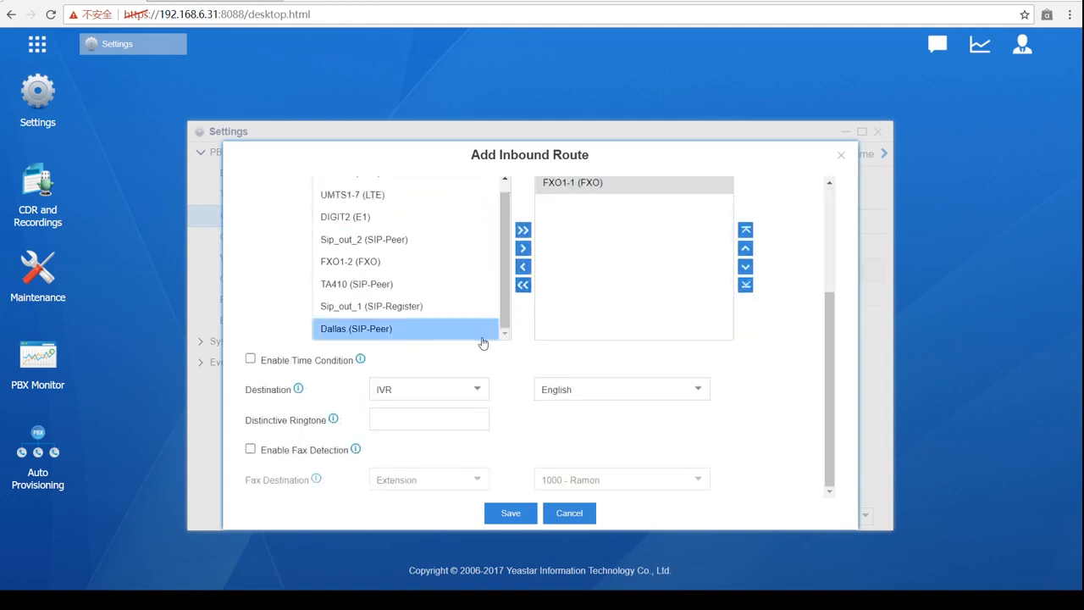
left_click(475, 391)
scroll(428, 338, "down", 3)
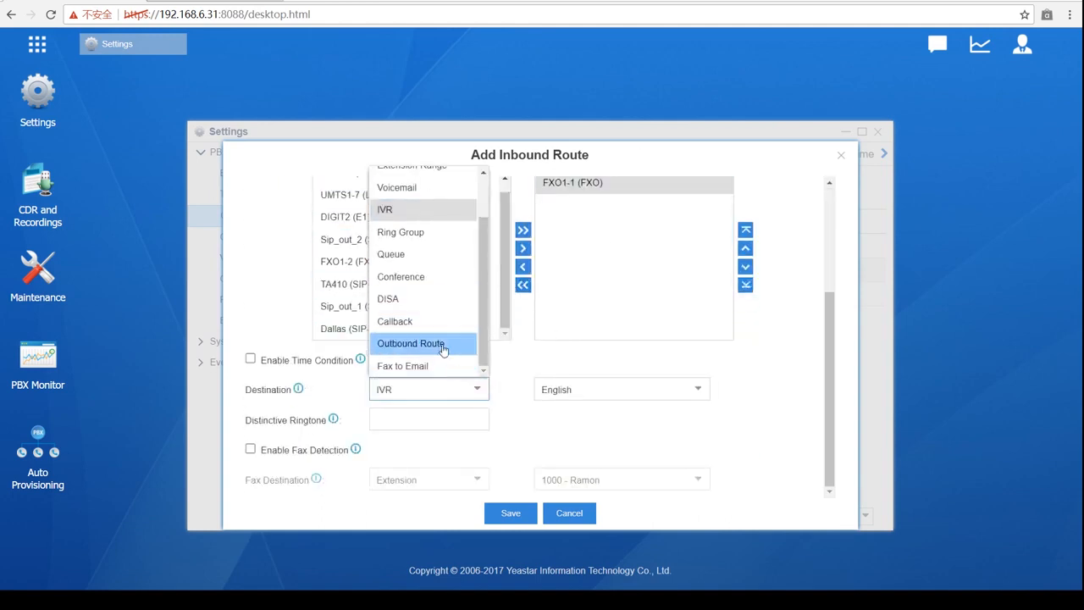
left_click(437, 338)
scroll(472, 315, "up", 3)
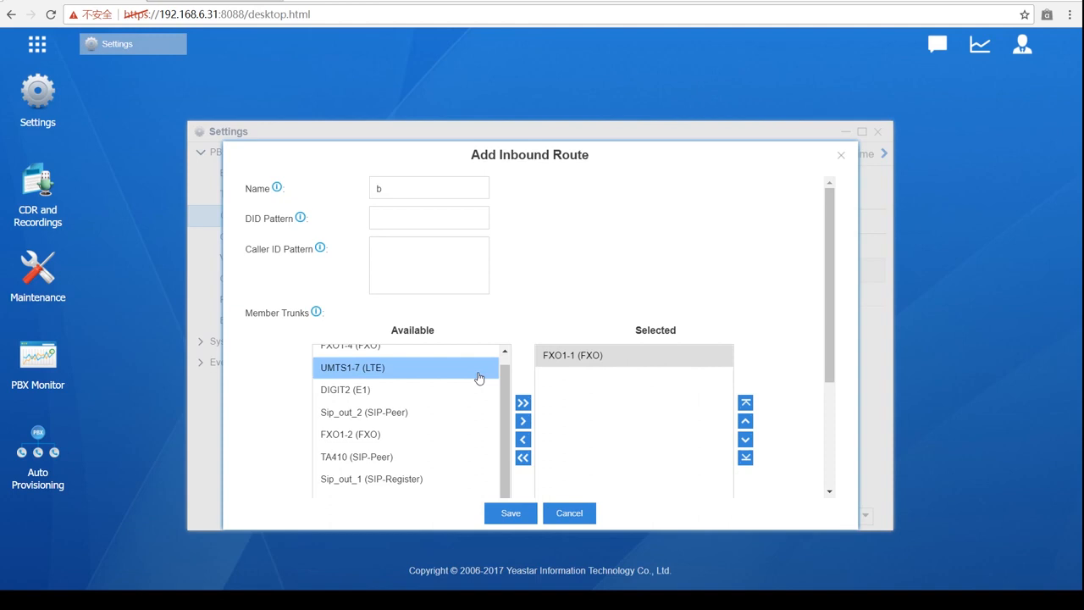
scroll(475, 377, "down", 2)
left_click(470, 391)
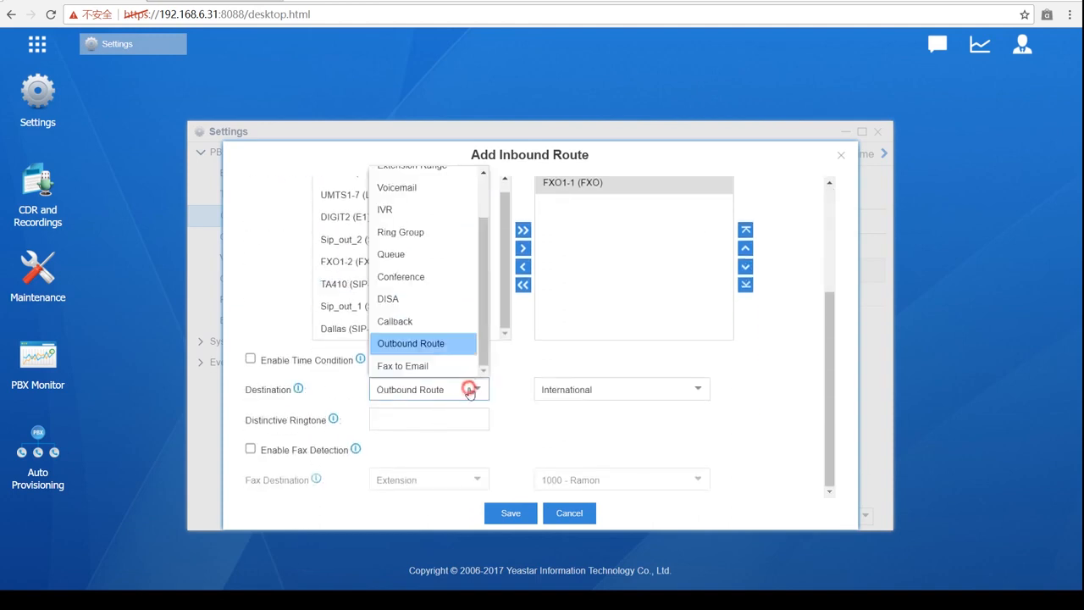
left_click(426, 301)
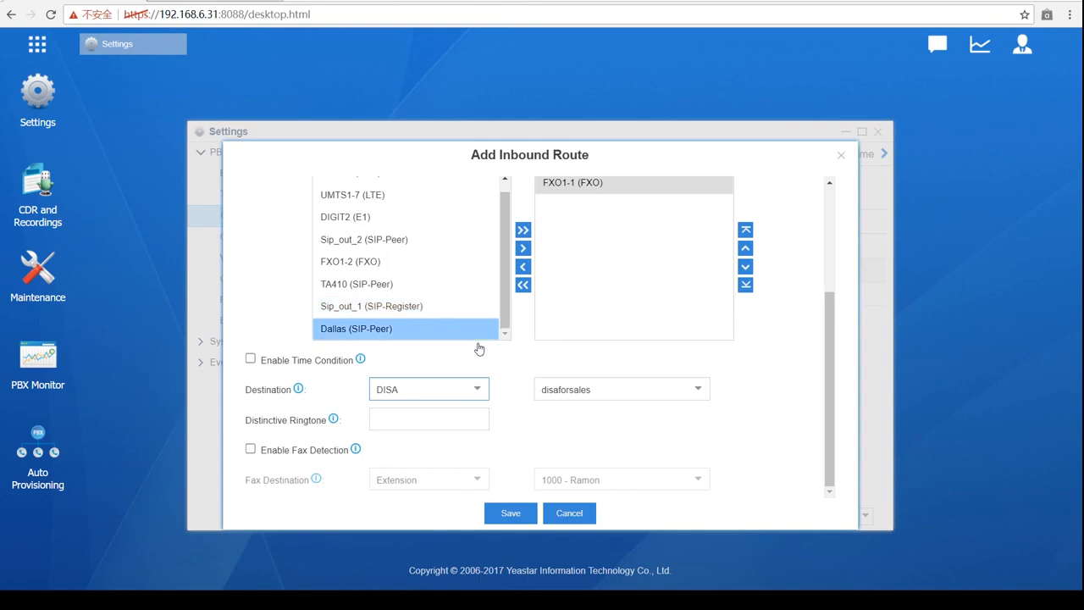
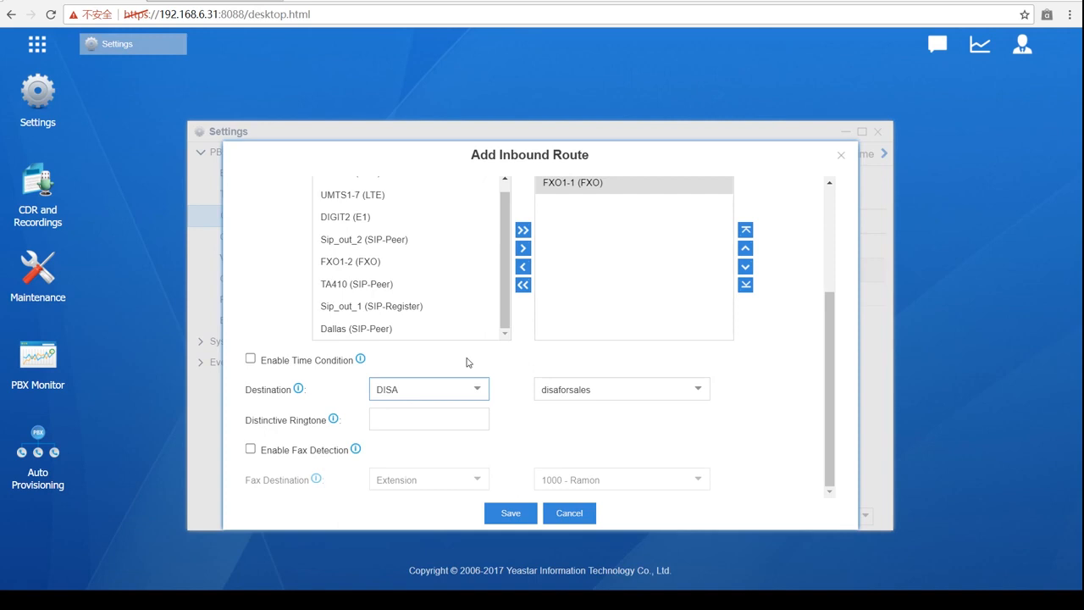
- Change the route's destination from DISA to Outbound Route, keeping International
left_click(472, 386)
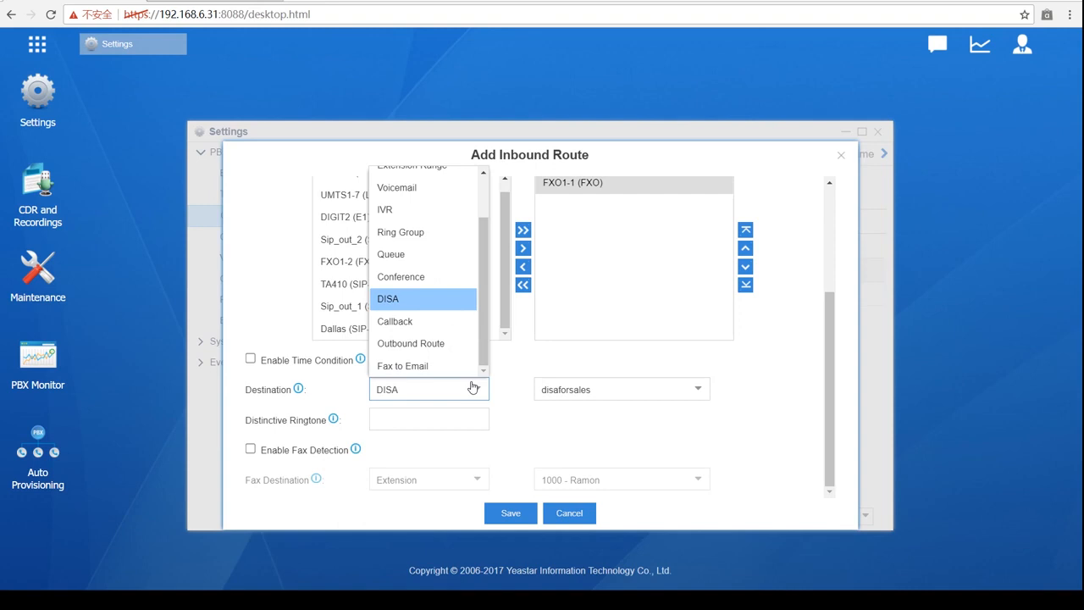
scroll(417, 279, "up", 2)
scroll(420, 254, "down", 2)
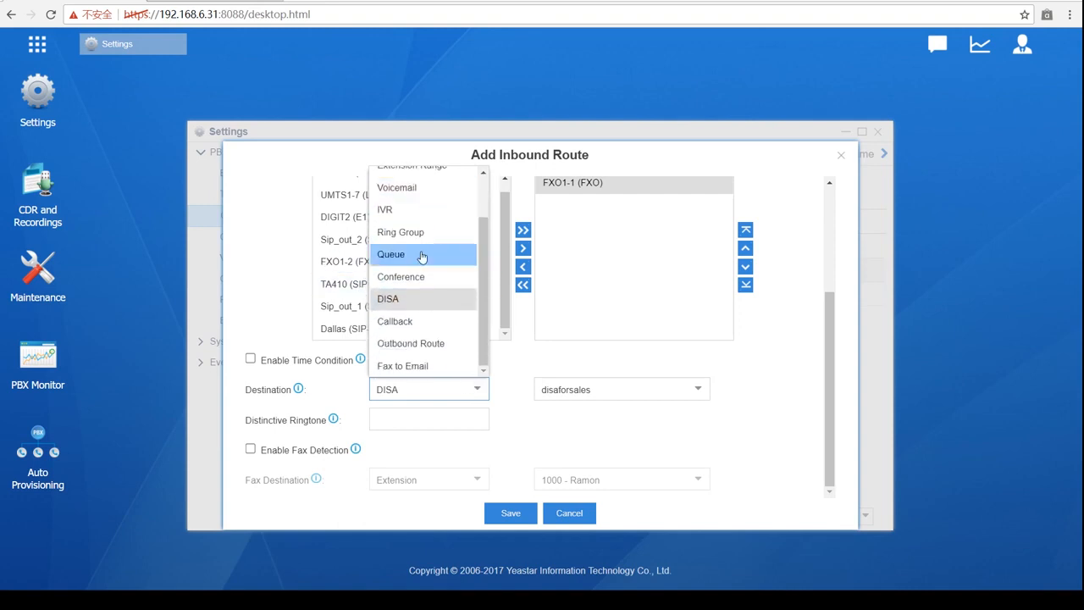
left_click(414, 343)
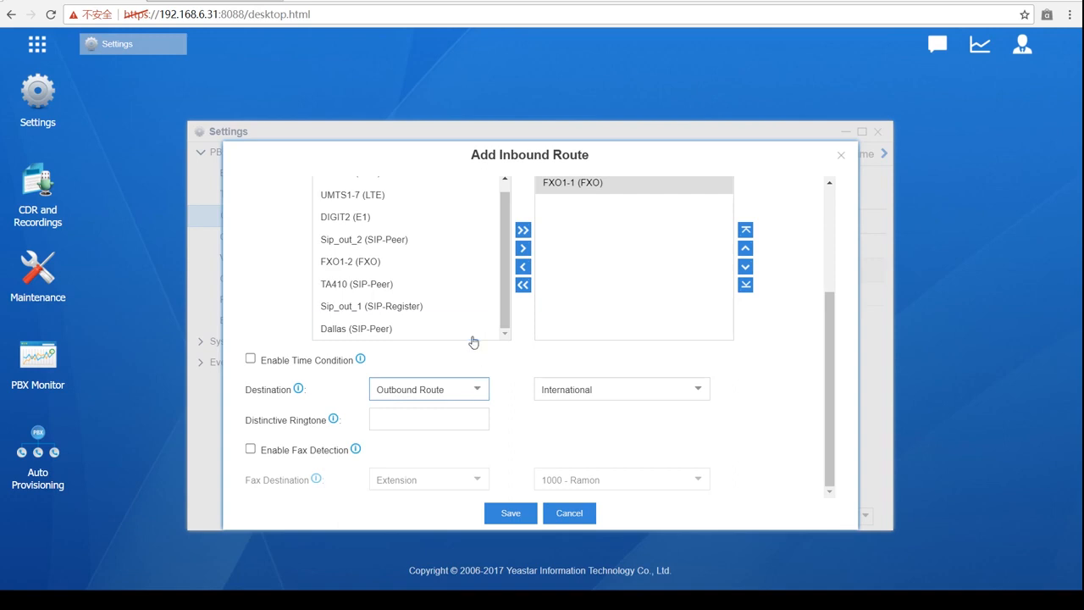
- Look over the Member Trunks lists, then bring up the Destination type choices
scroll(437, 379, "up", 2)
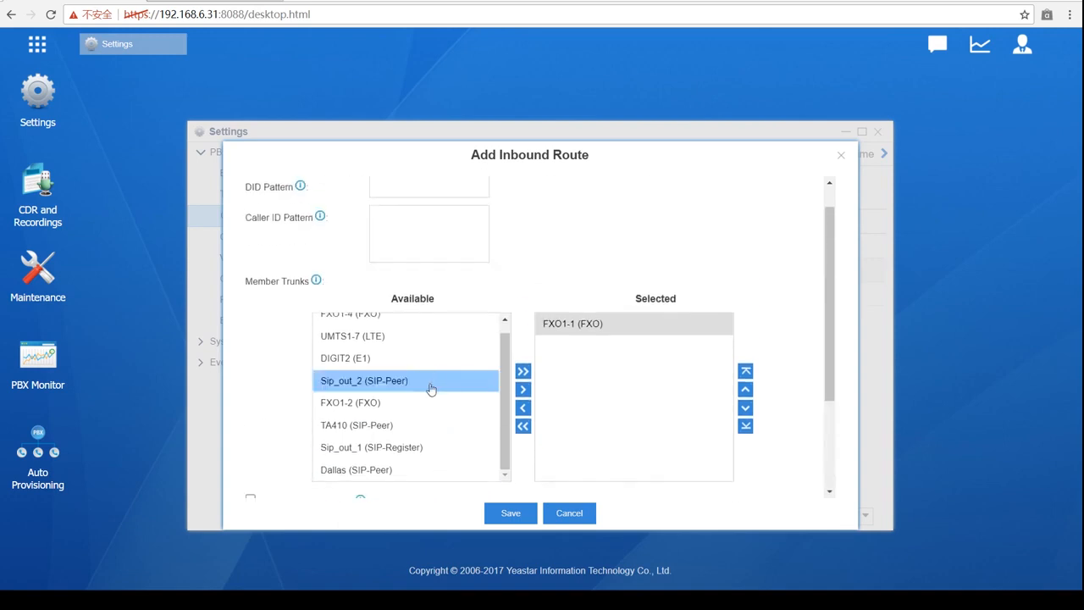
scroll(426, 393, "down", 2)
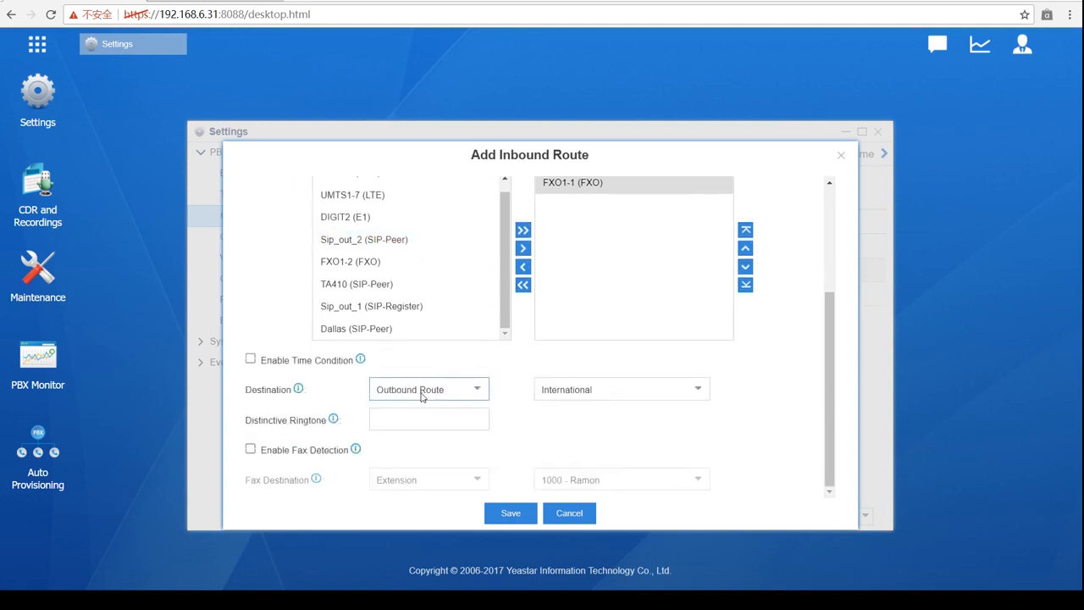
scroll(421, 396, "up", 2)
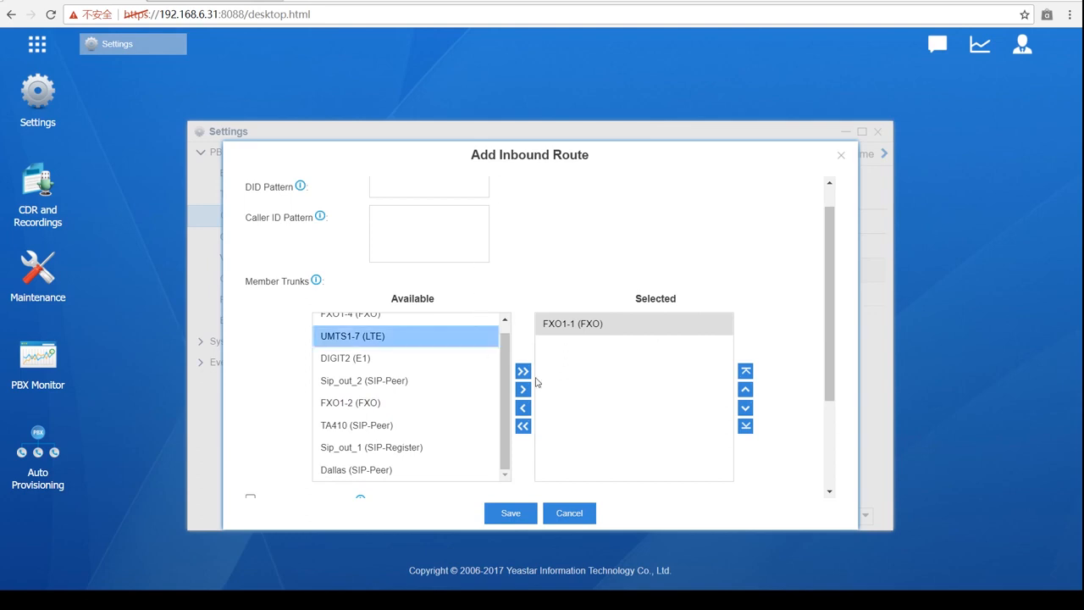
scroll(464, 339, "down", 2)
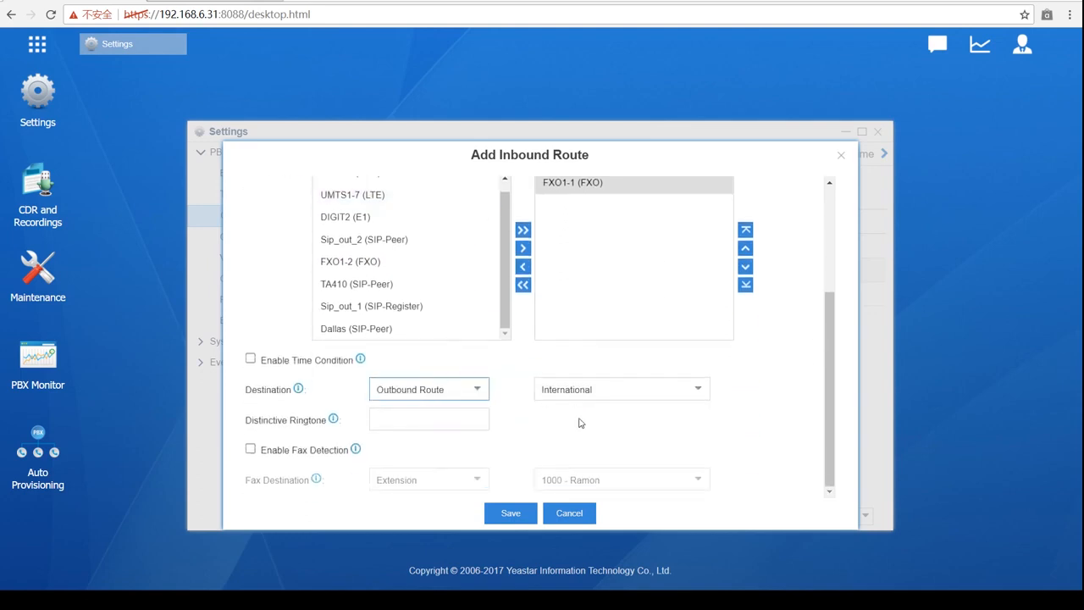
scroll(690, 212, "up", 1)
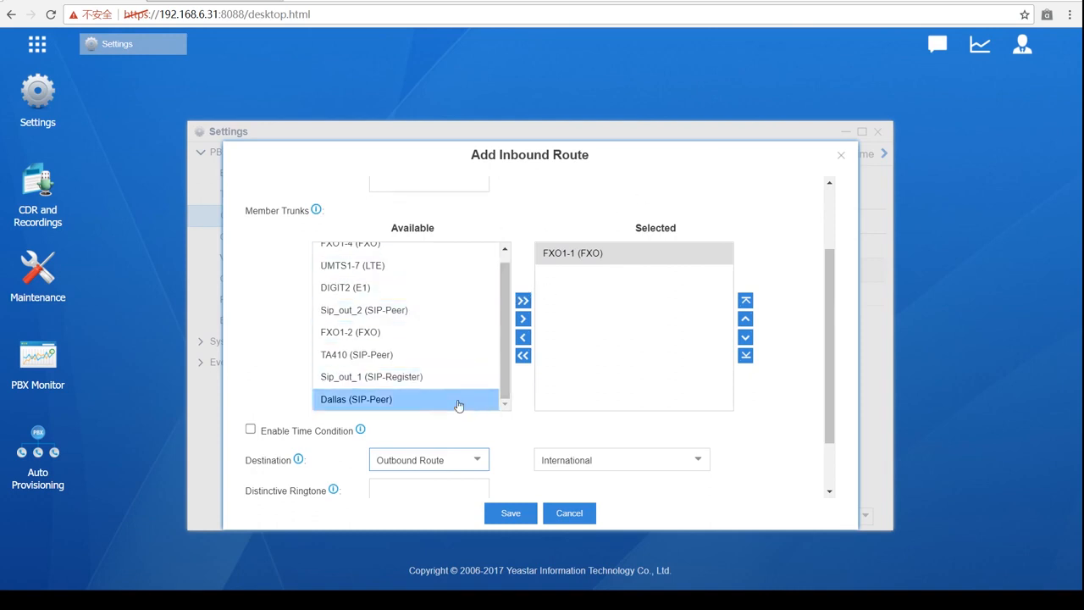
scroll(498, 355, "up", 1)
scroll(498, 356, "down", 1)
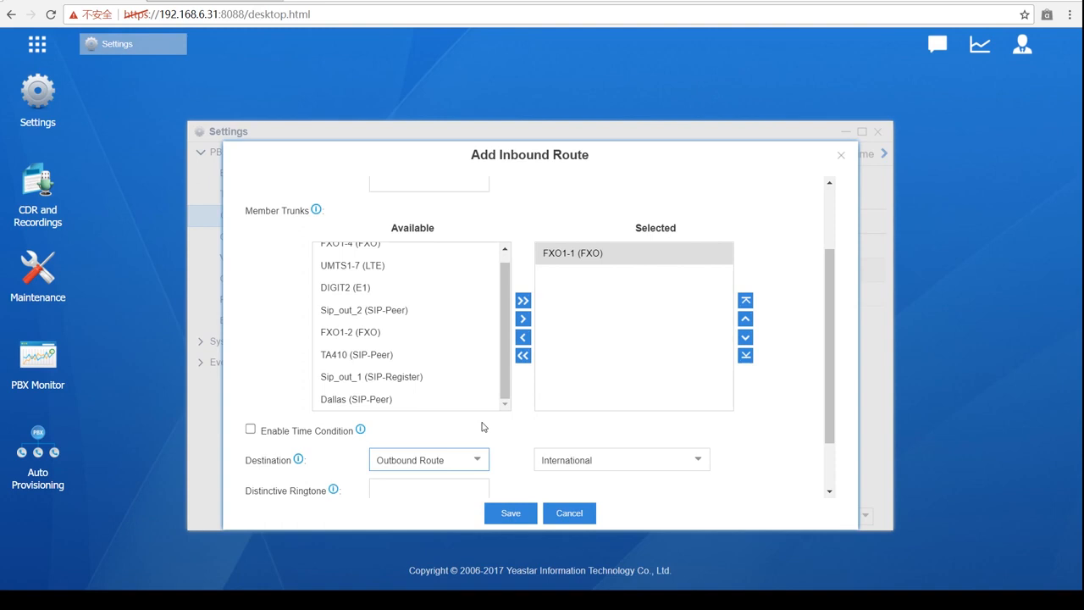
scroll(483, 426, "down", 2)
left_click(480, 388)
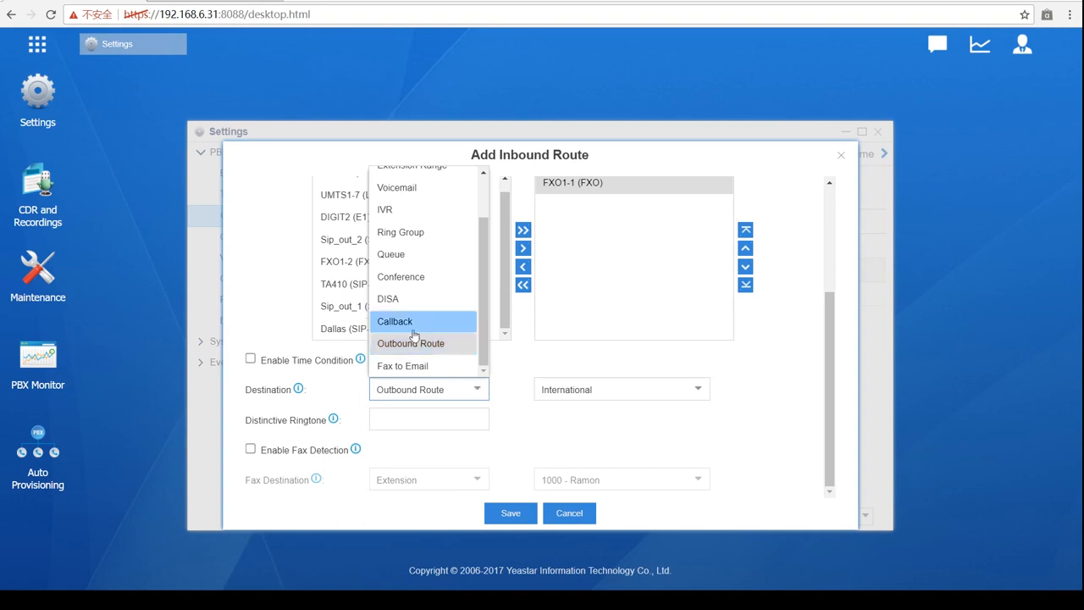
- Set the destination to Extension and browse the extension list toward [New]
scroll(413, 333, "up", 2)
left_click(425, 207)
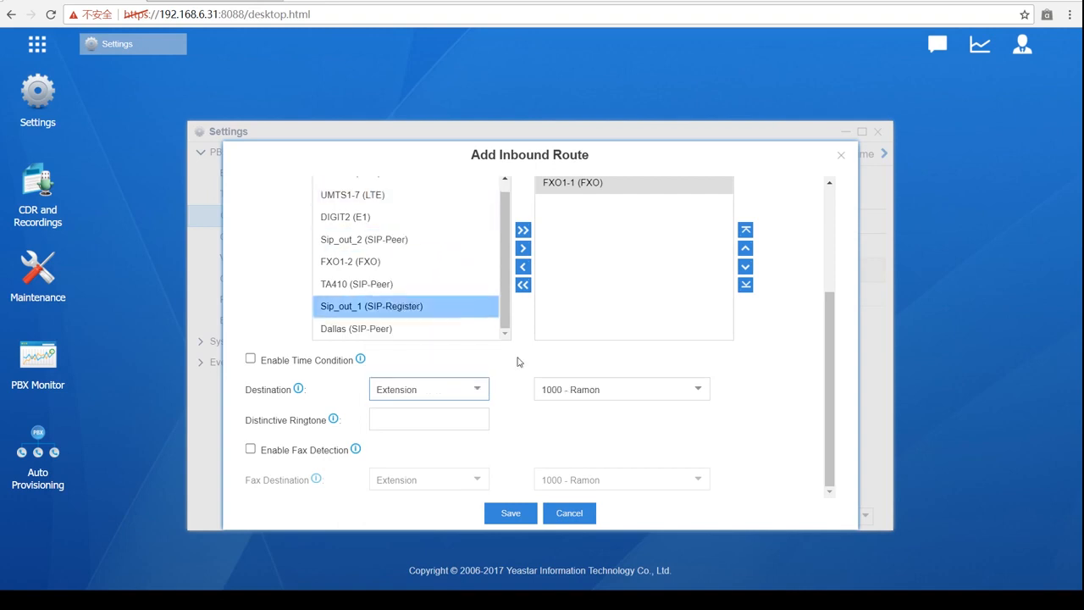
left_click(692, 390)
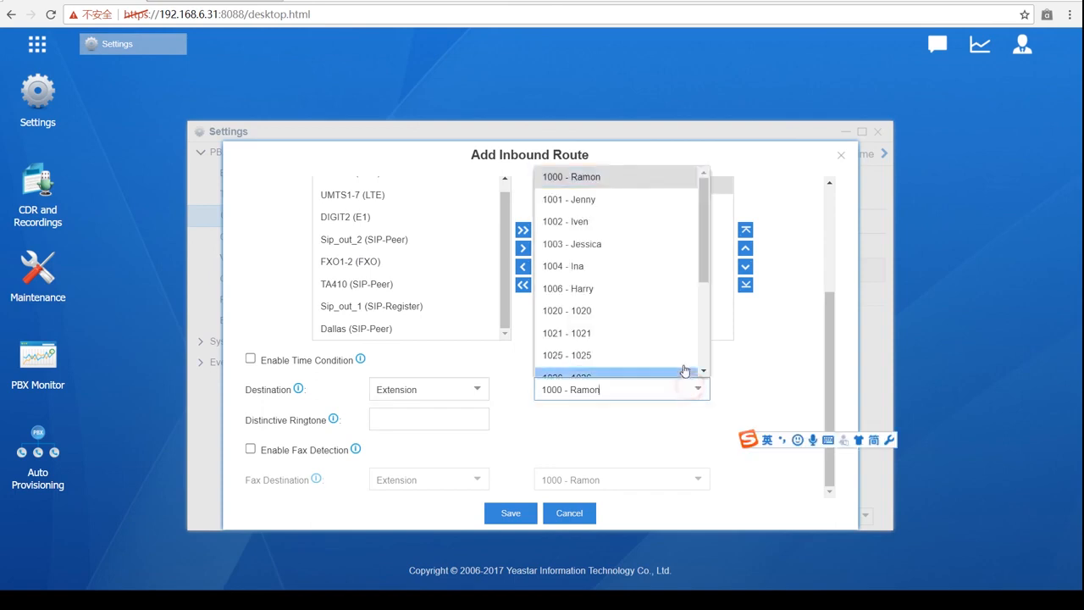
scroll(641, 283, "down", 3)
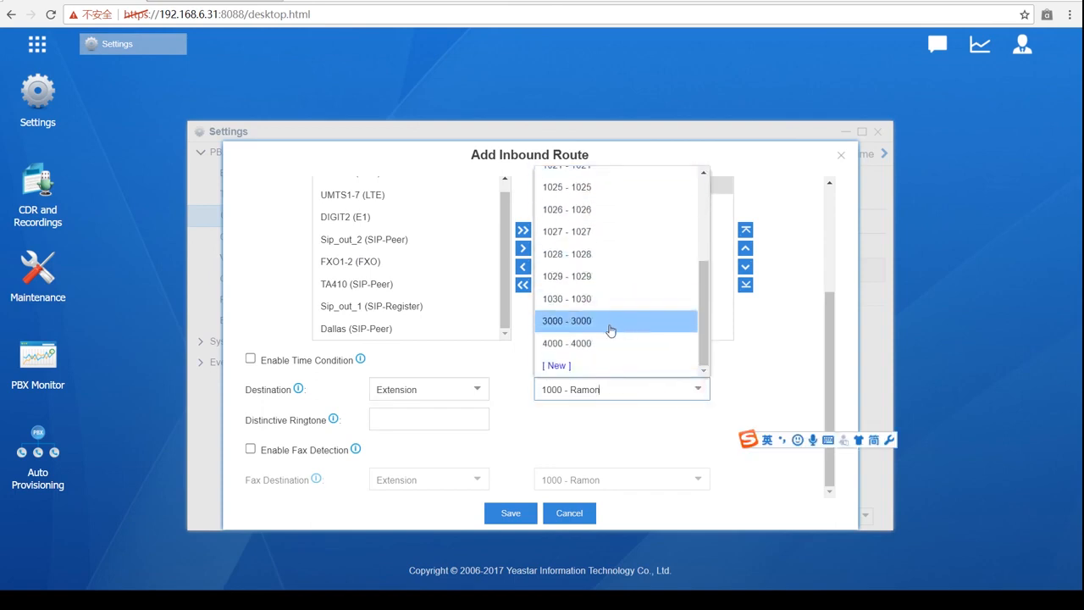
- Start a new extension 1005 from the list and view its Features settings
left_click(587, 367)
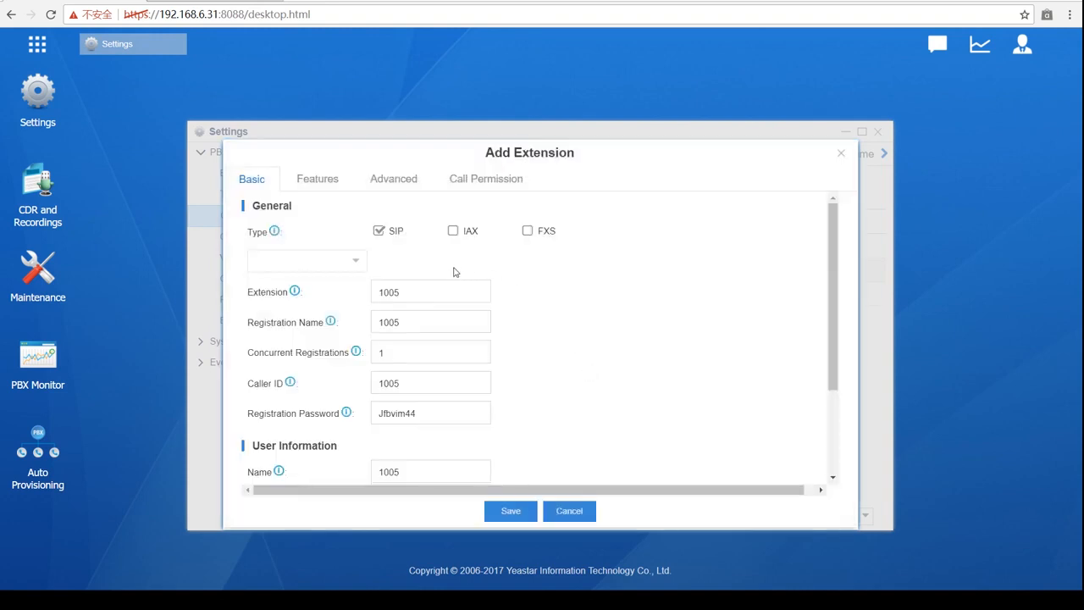
scroll(442, 264, "down", 3)
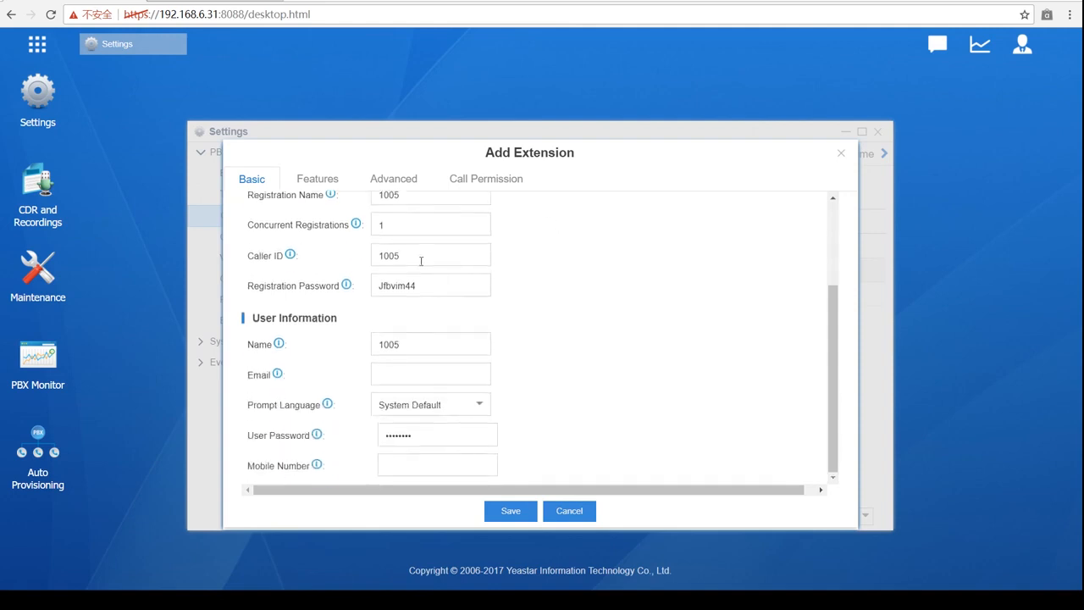
scroll(424, 270, "up", 3)
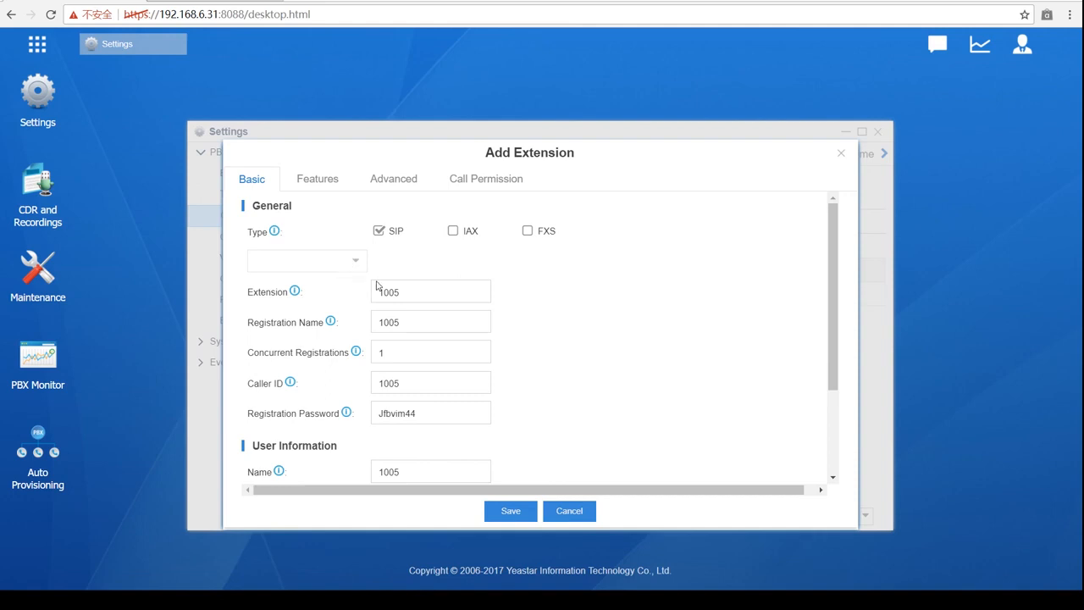
left_click(405, 294)
scroll(413, 304, "down", 2)
scroll(413, 304, "down", 1)
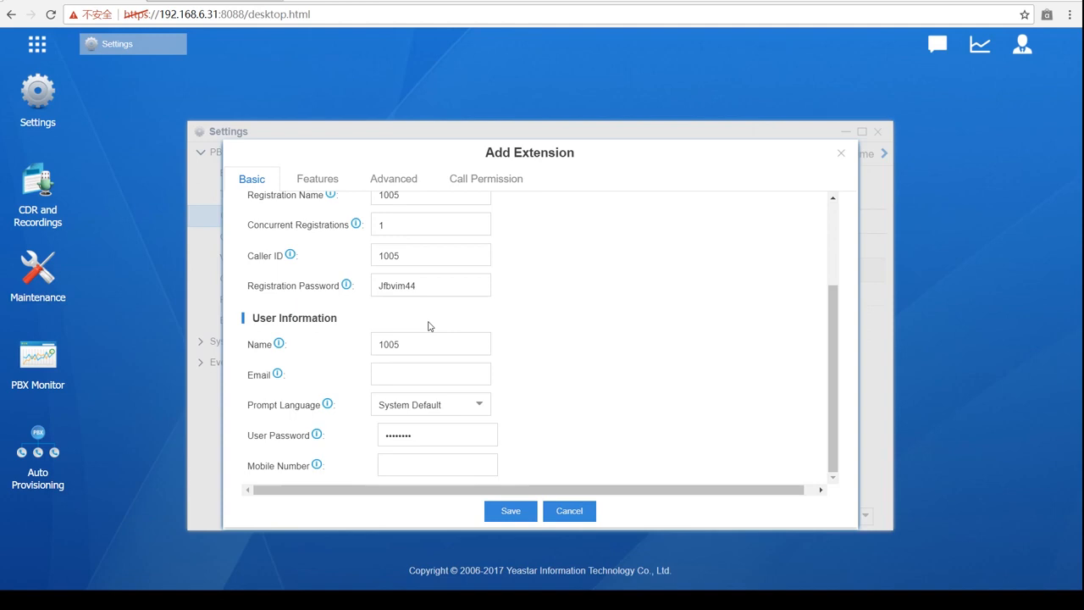
left_click(324, 182)
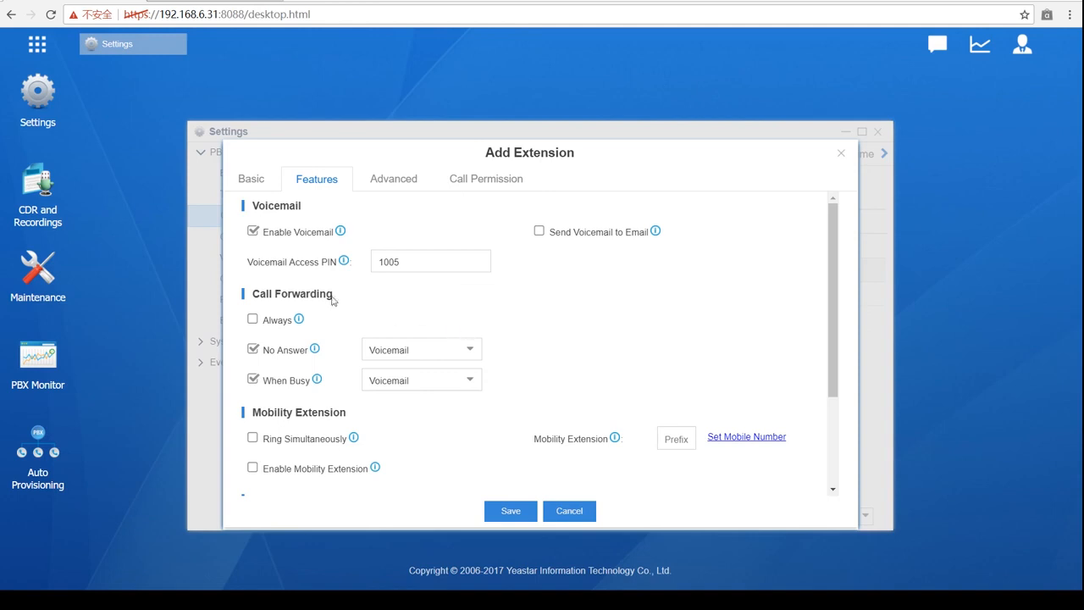
- Turn on Always call forwarding with Custom Number as the target
left_click(250, 320)
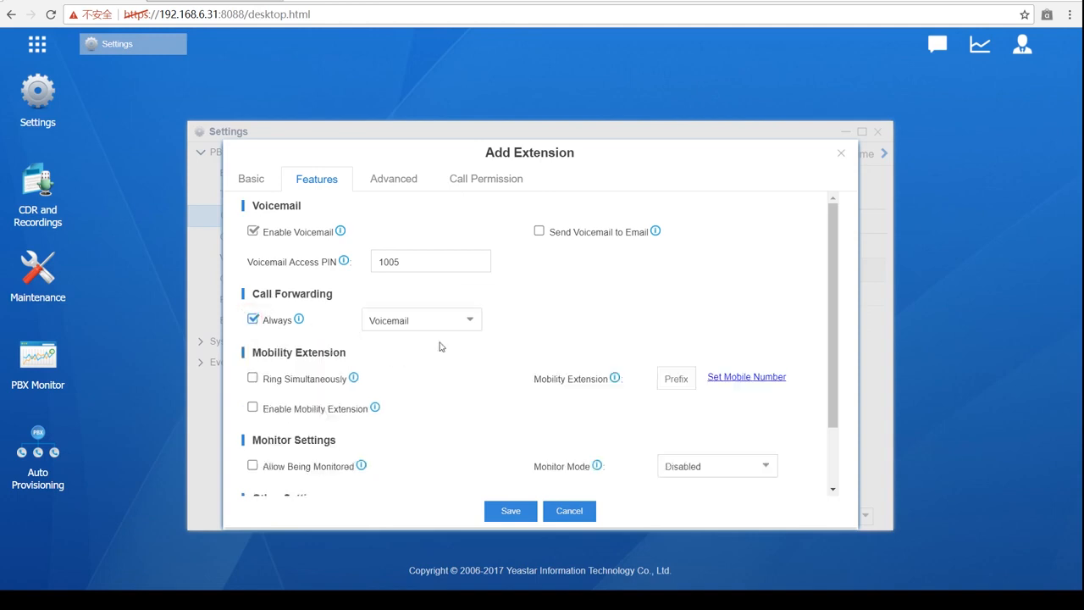
left_click(464, 323)
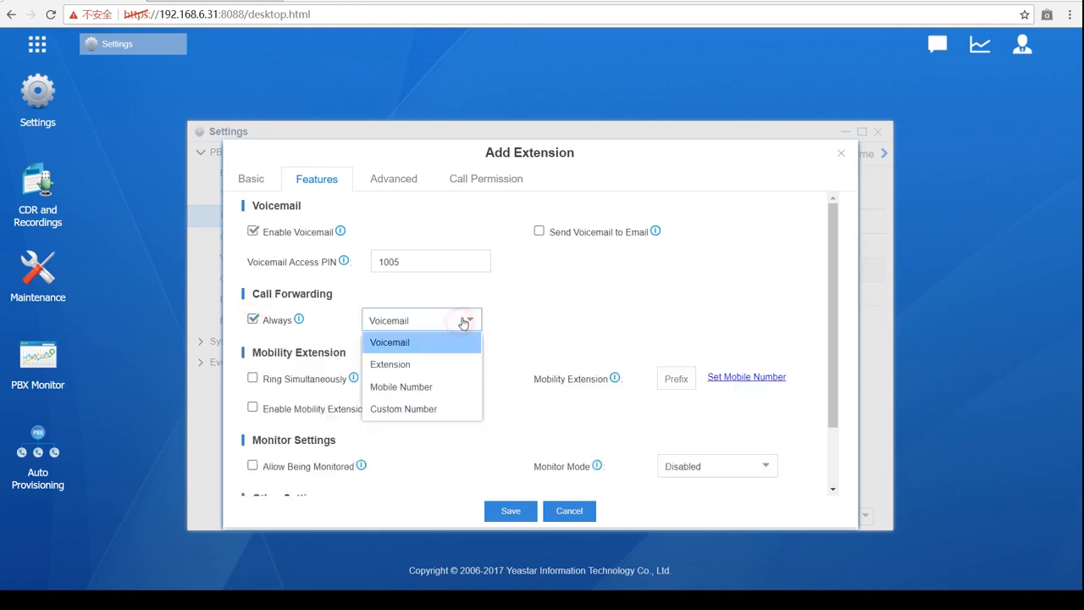
left_click(418, 412)
left_click(555, 321)
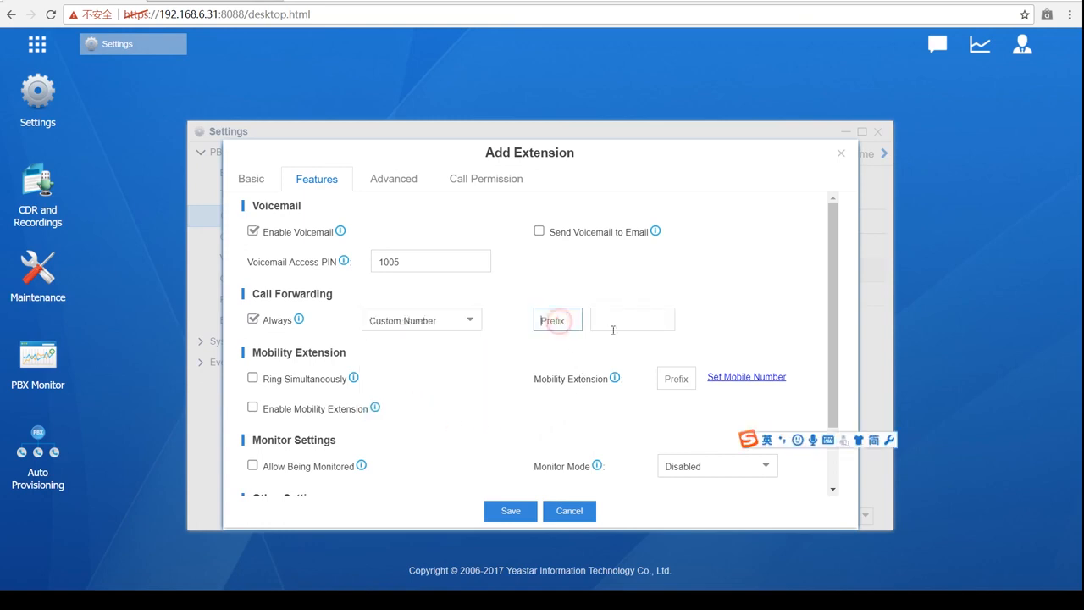
left_click(616, 330)
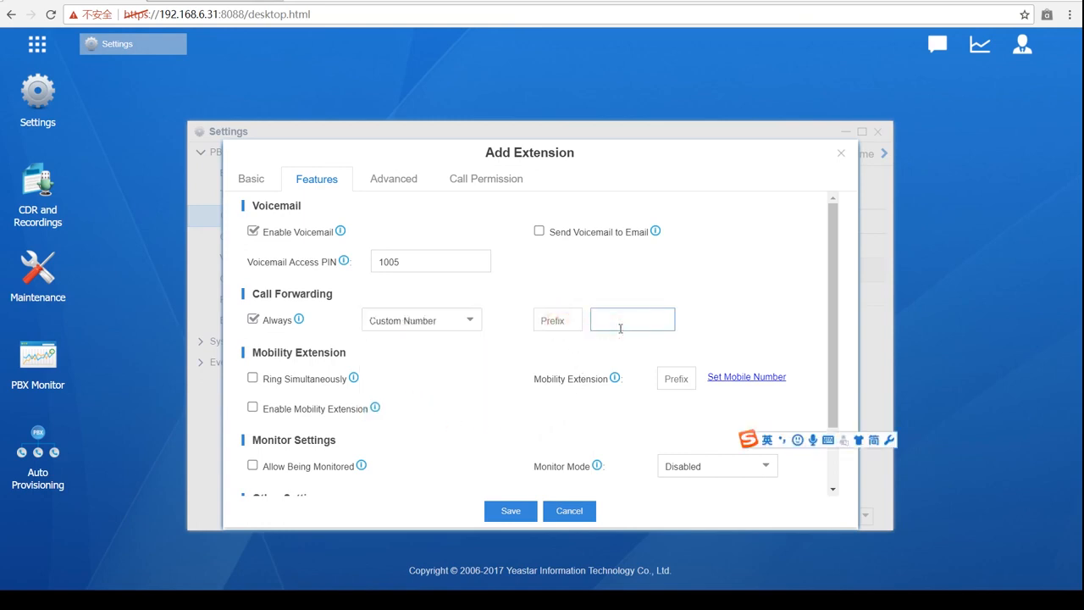
- Enter the custom forwarding number and save extension 1005
left_click(499, 513)
type("*5454*4")
key("BackSpace")
key("BackSpace")
key("BackSpace")
key("BackSpace")
key("BackSpace")
key("BackSpace")
key("BackSpace")
type("55461*")
key("BackSpace")
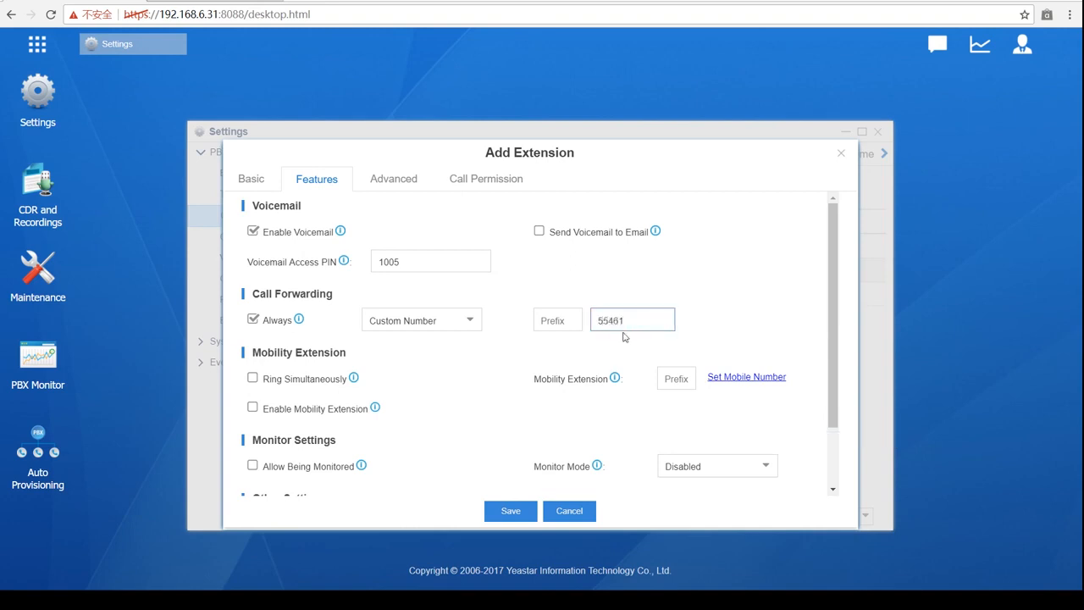
left_click(526, 512)
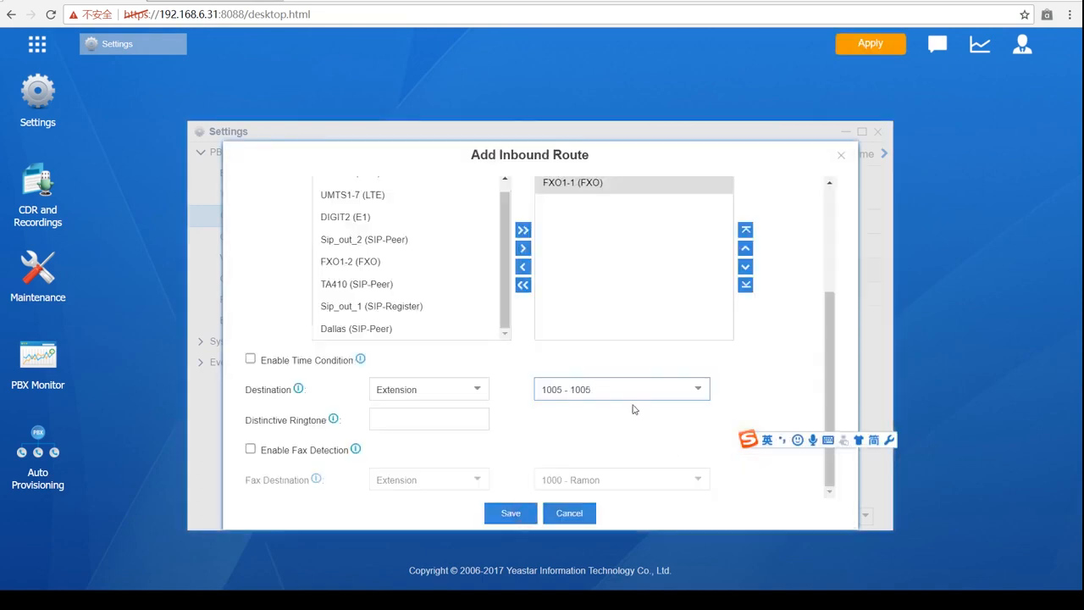
scroll(734, 372, "up", 1)
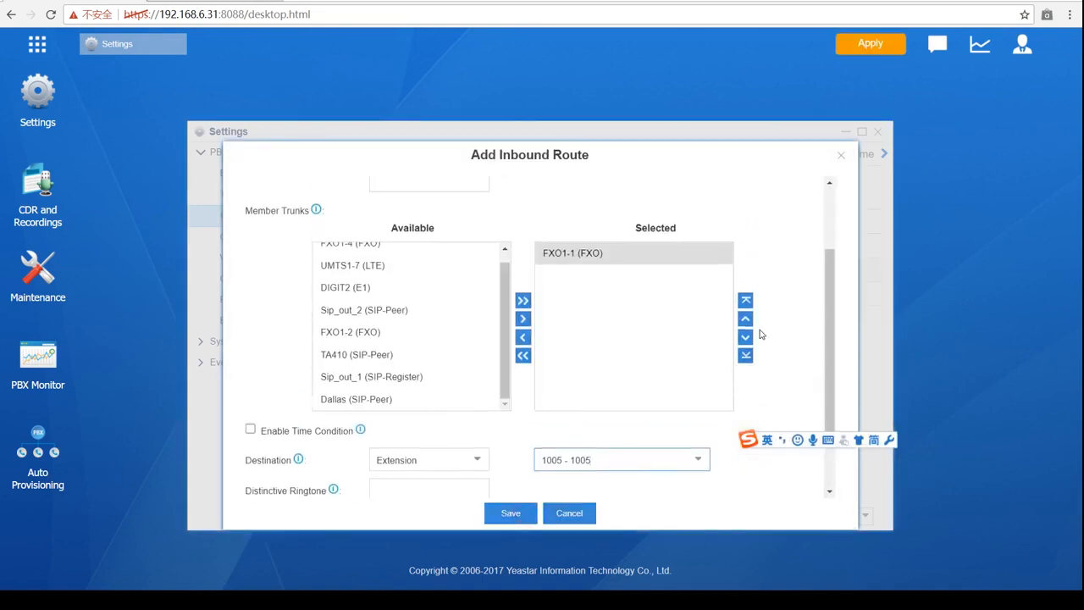
left_click(491, 274)
scroll(491, 274, "down", 1)
scroll(555, 327, "up", 2)
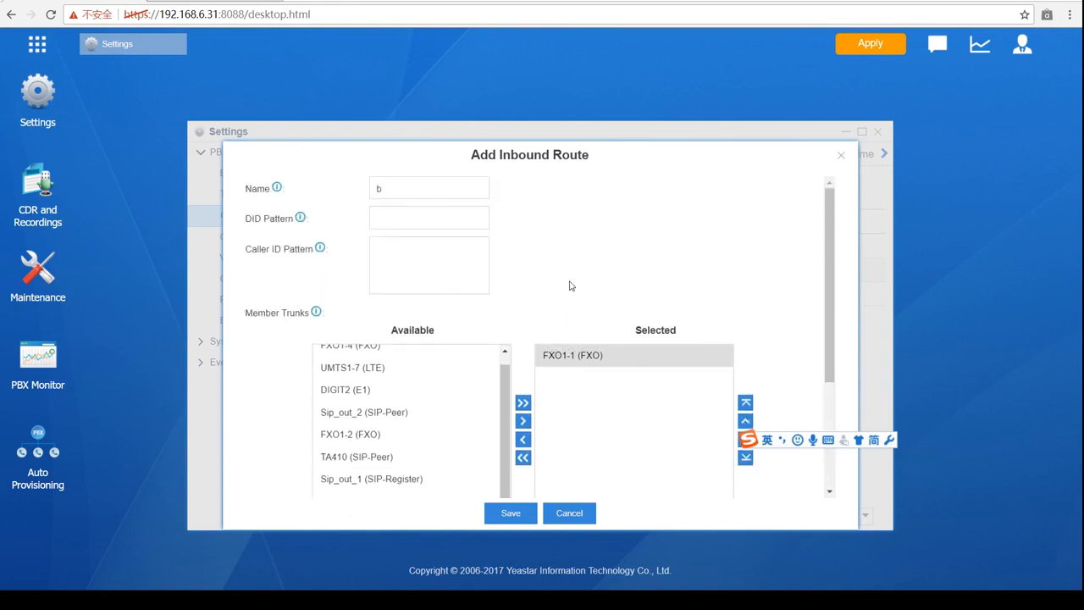
left_click(546, 352)
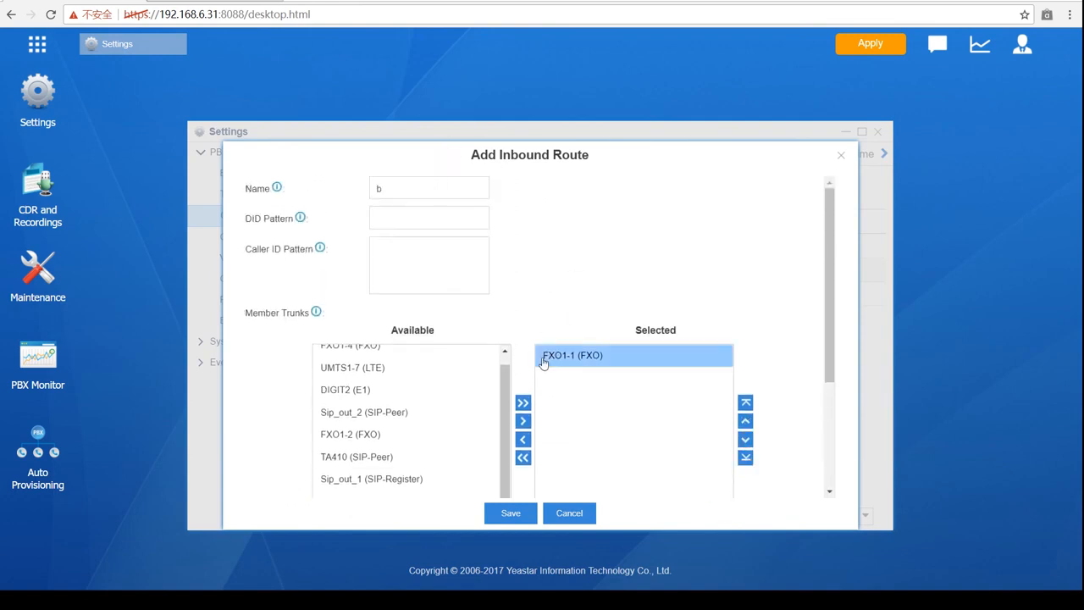
scroll(542, 363, "down", 2)
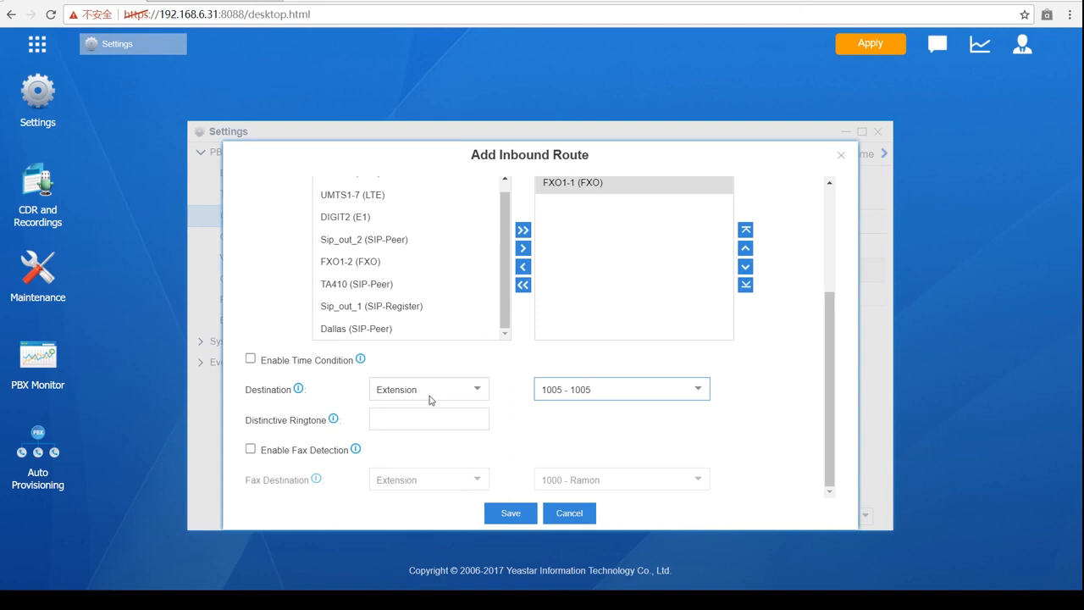
scroll(430, 399, "up", 3)
- Set the Caller ID Pattern to the caller's full number and select trunk FXO1-1
left_click(384, 275)
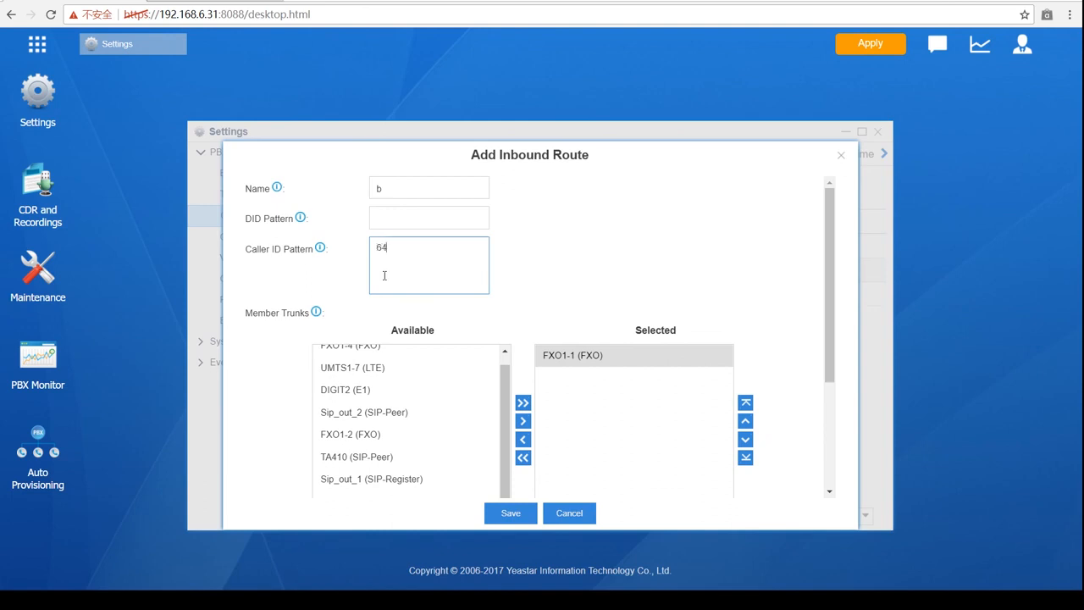
left_click(596, 352)
- Rename the inbound route from b to foward
scroll(590, 353, "down", 2)
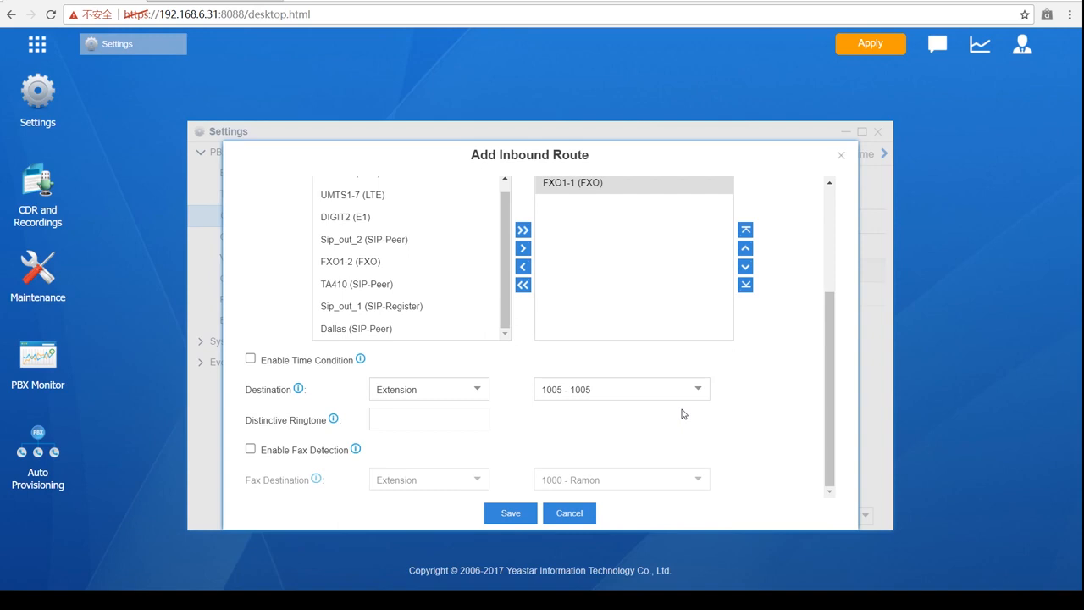
scroll(560, 373, "up", 3)
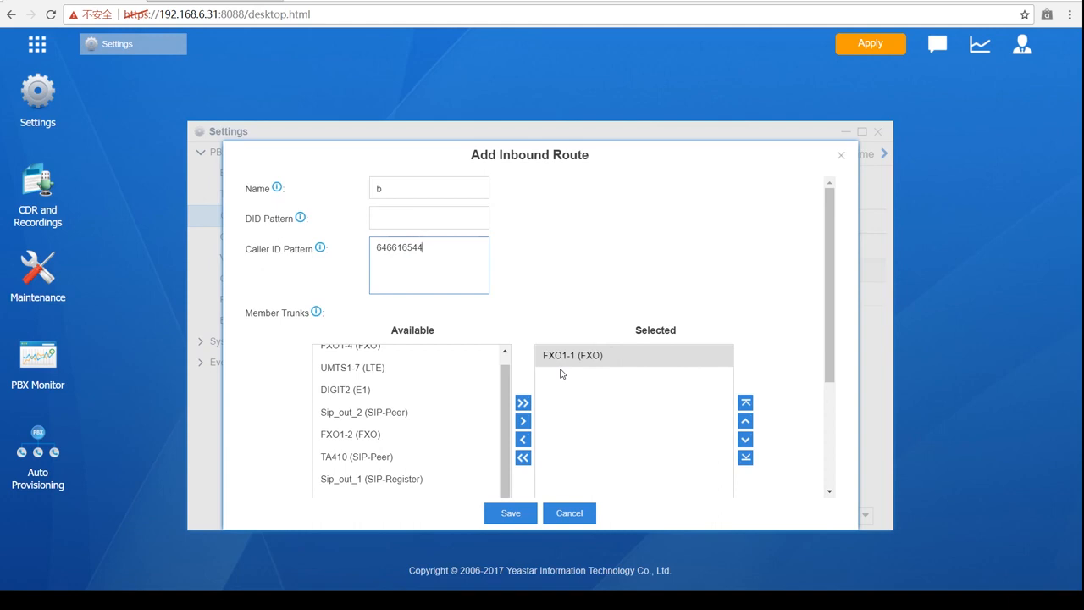
scroll(568, 374, "down", 2)
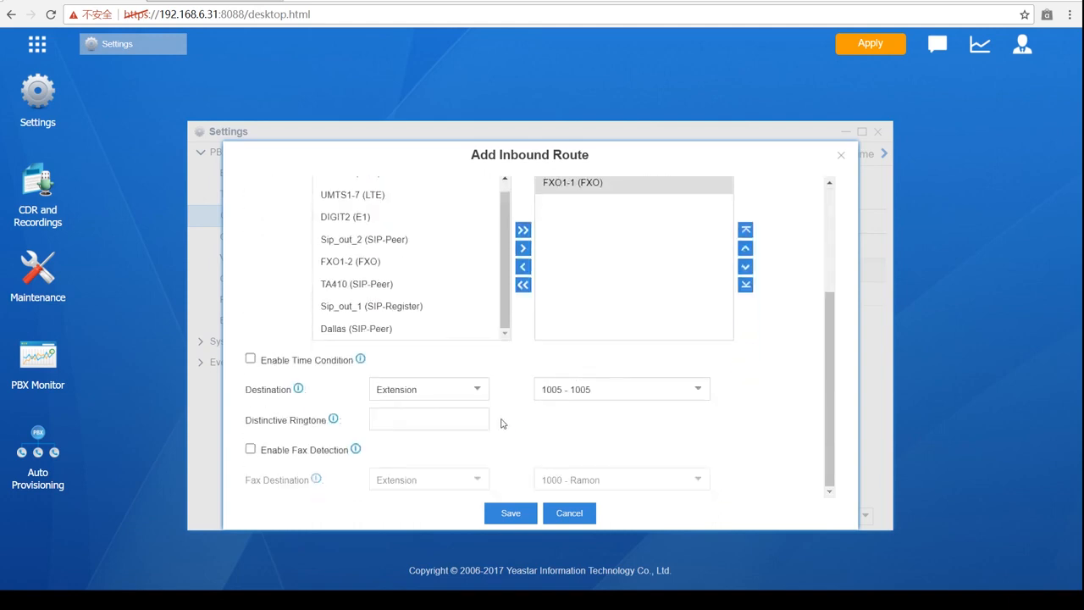
scroll(496, 440, "up", 2)
left_click_drag(408, 202, 375, 166)
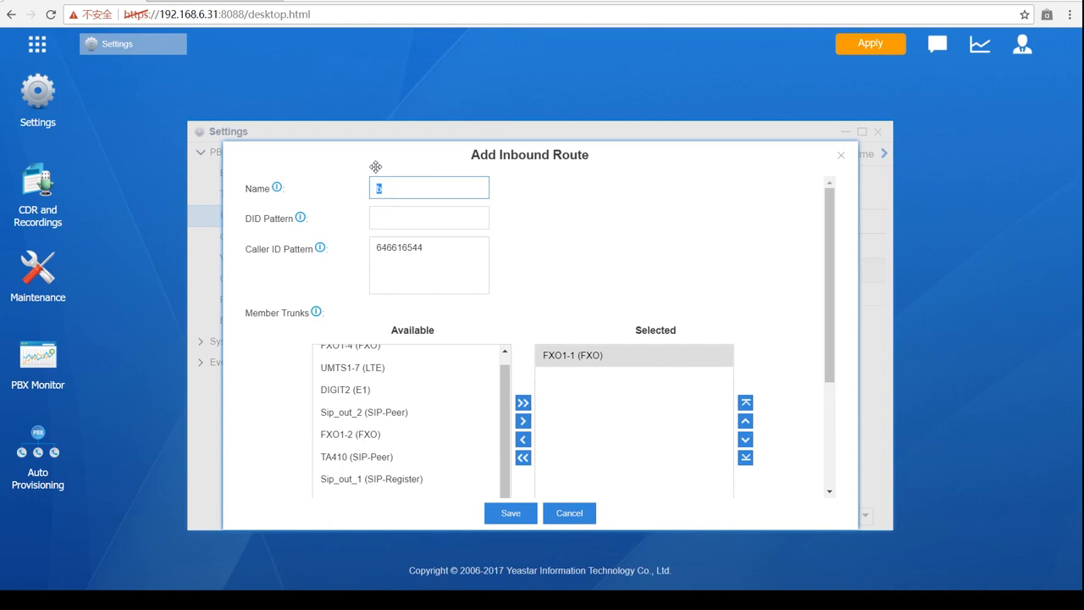
type("foward")
- Review the destination options, keep Extension 1005, and save the foward route
scroll(506, 271, "down", 5)
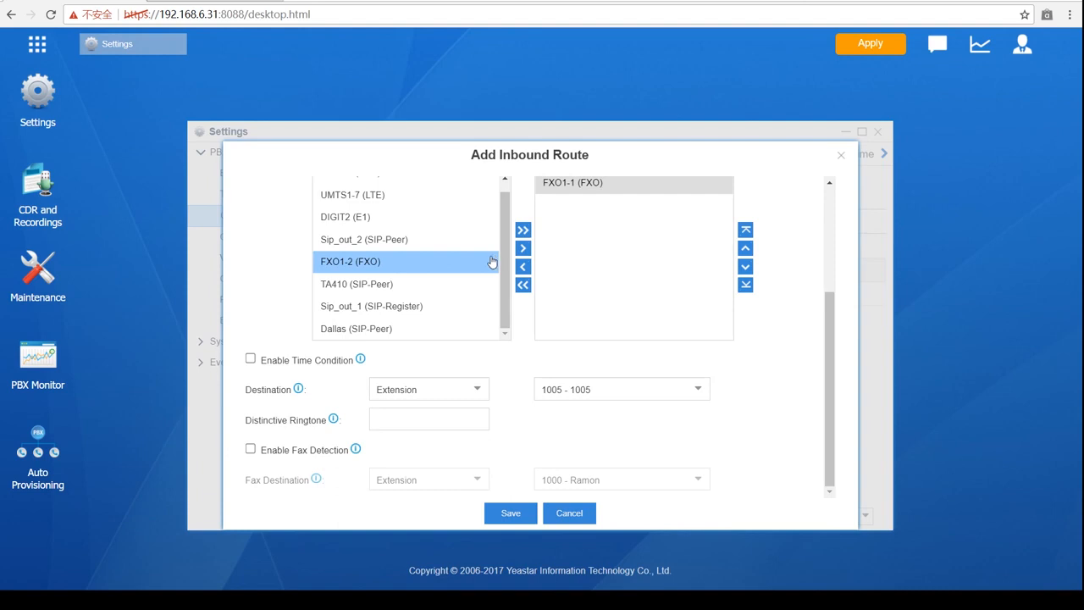
scroll(489, 290, "up", 1)
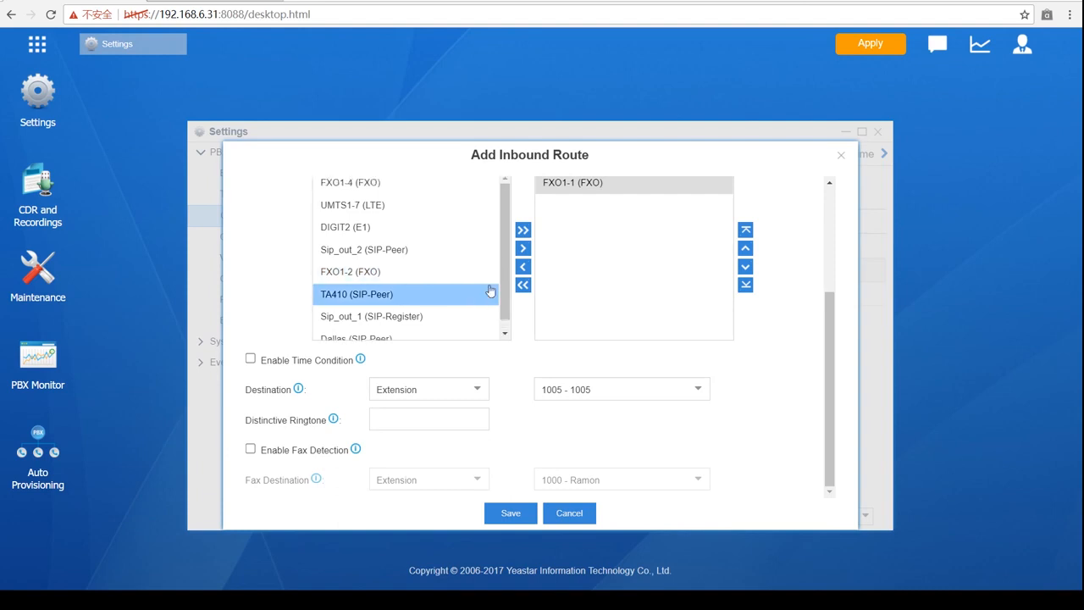
left_click(482, 390)
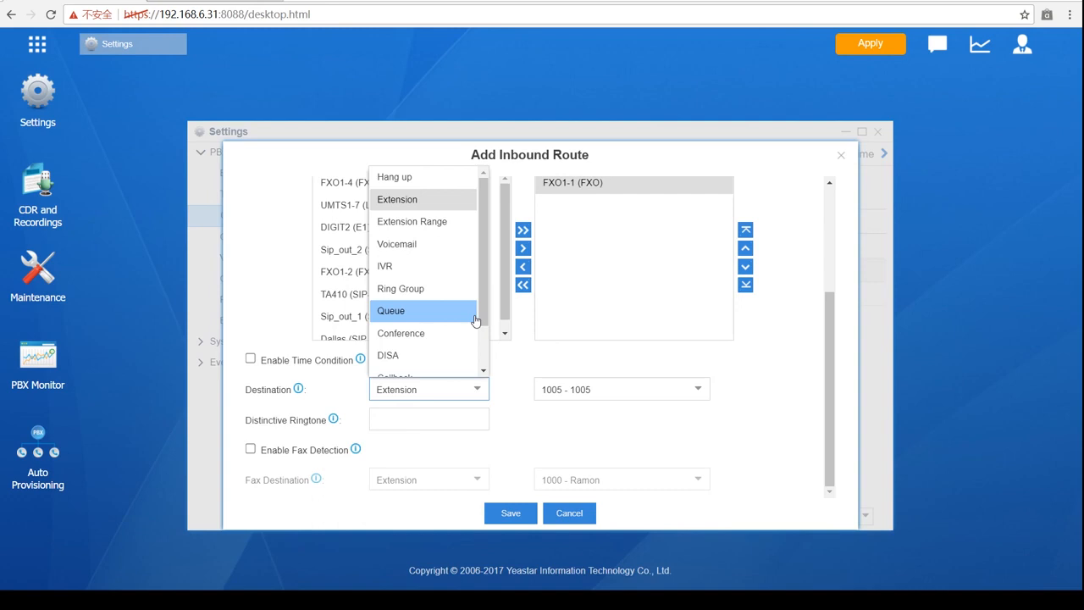
scroll(476, 320, "down", 1)
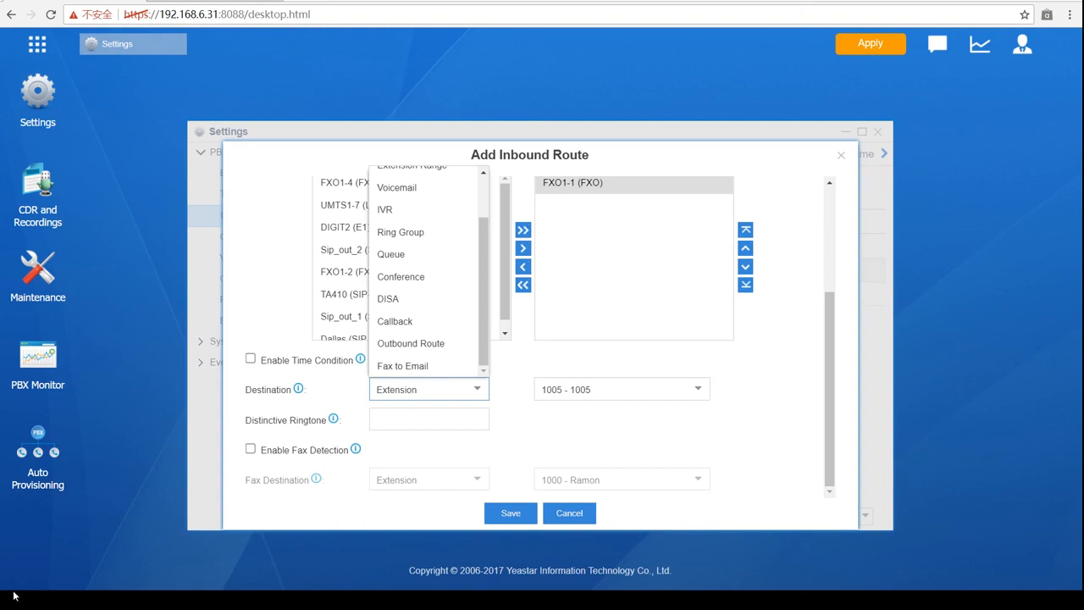
left_click(611, 160)
scroll(469, 392, "up", 3)
scroll(487, 415, "down", 5)
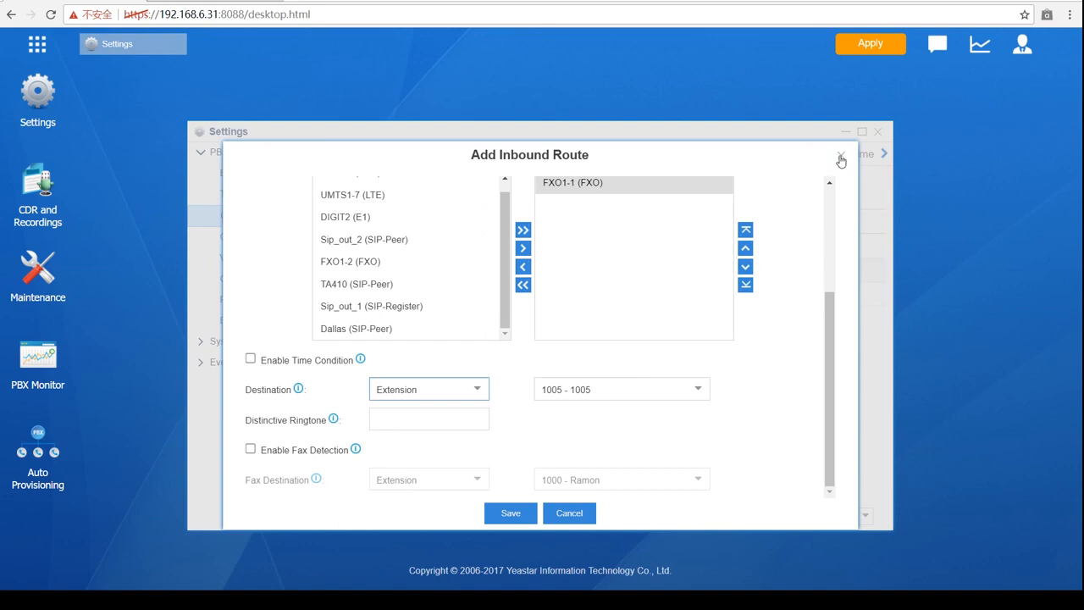
scroll(509, 322, "up", 5)
scroll(525, 406, "down", 5)
left_click(509, 513)
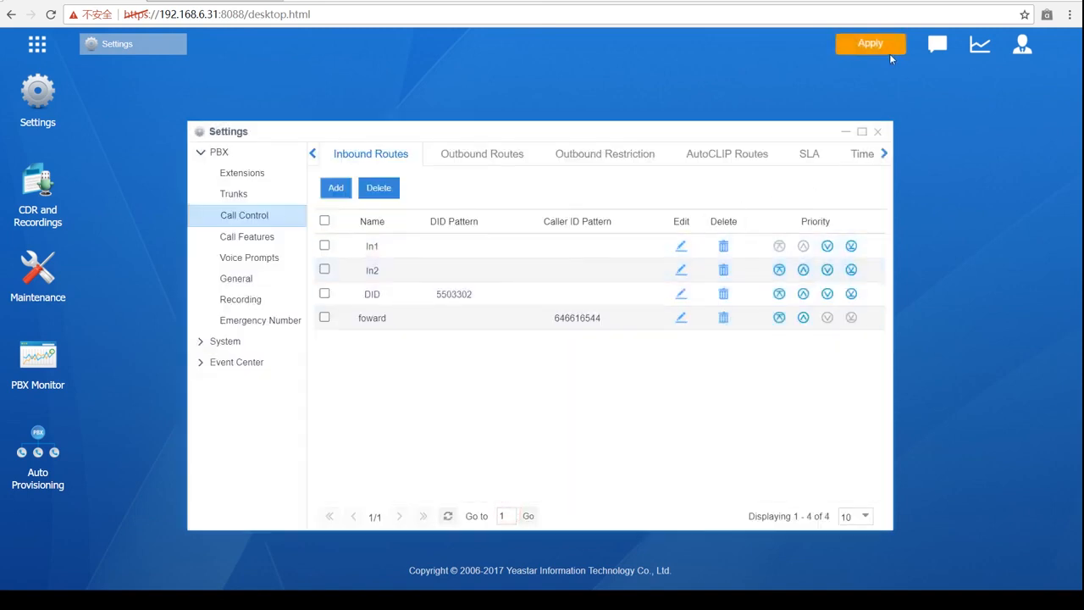
- Apply the saved changes and review the International outbound route's settings
left_click(881, 46)
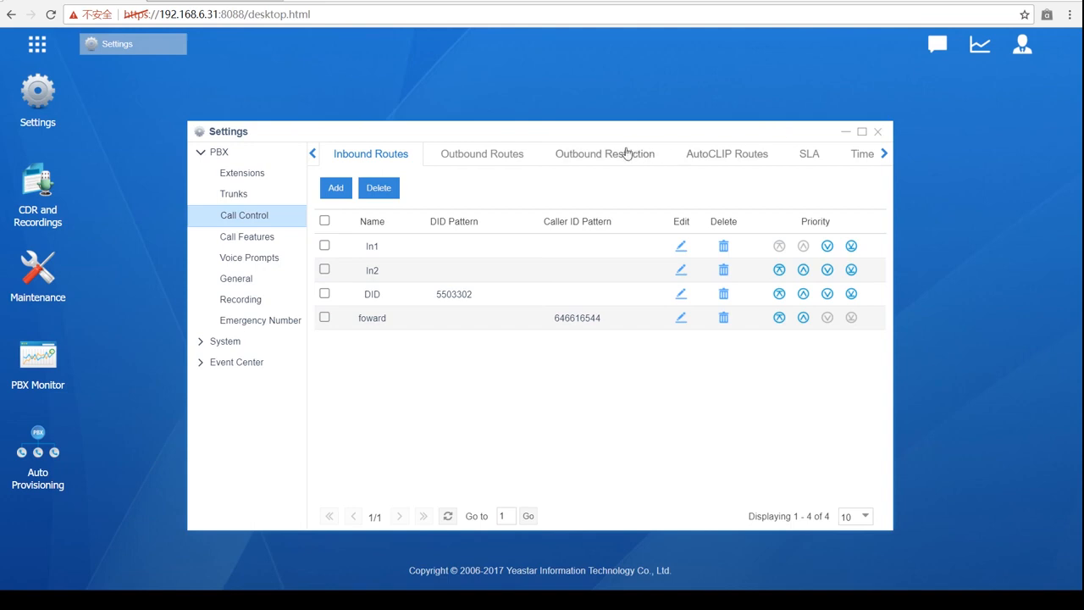
left_click(495, 159)
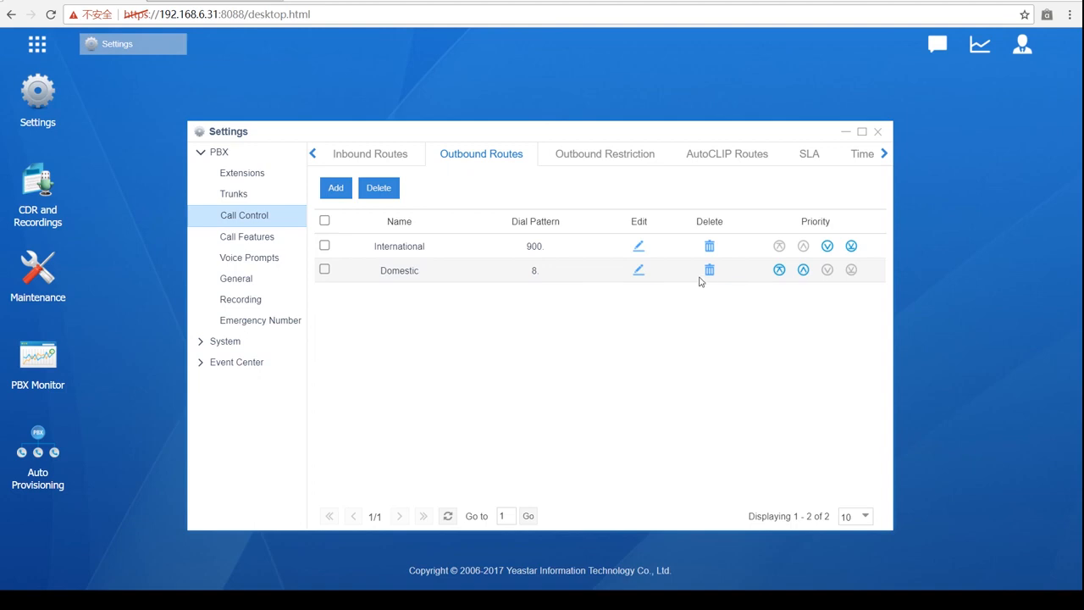
left_click(639, 245)
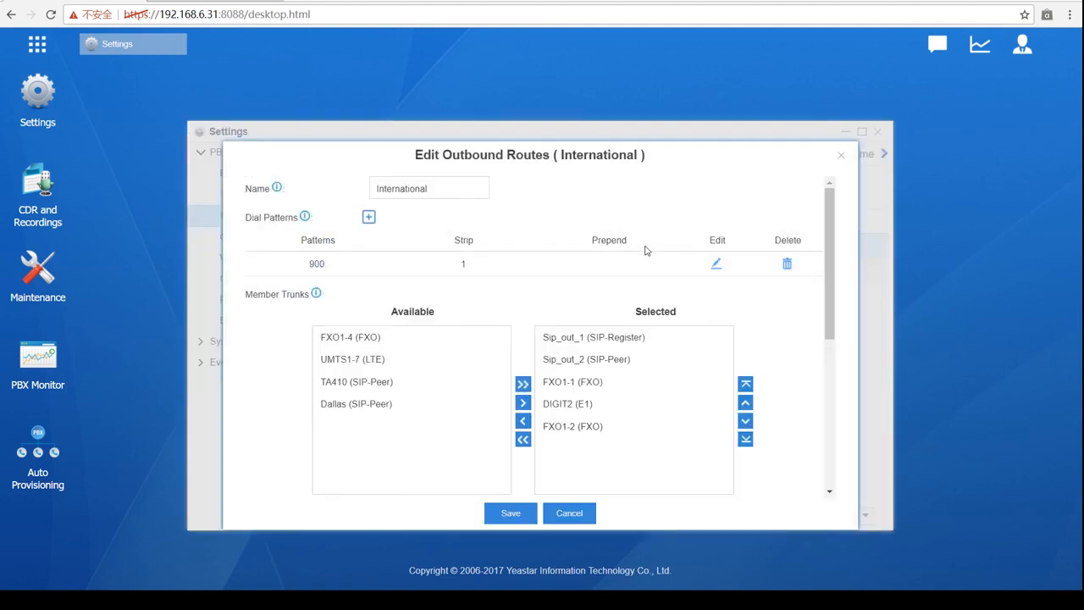
scroll(646, 246, "down", 3)
scroll(737, 271, "down", 1)
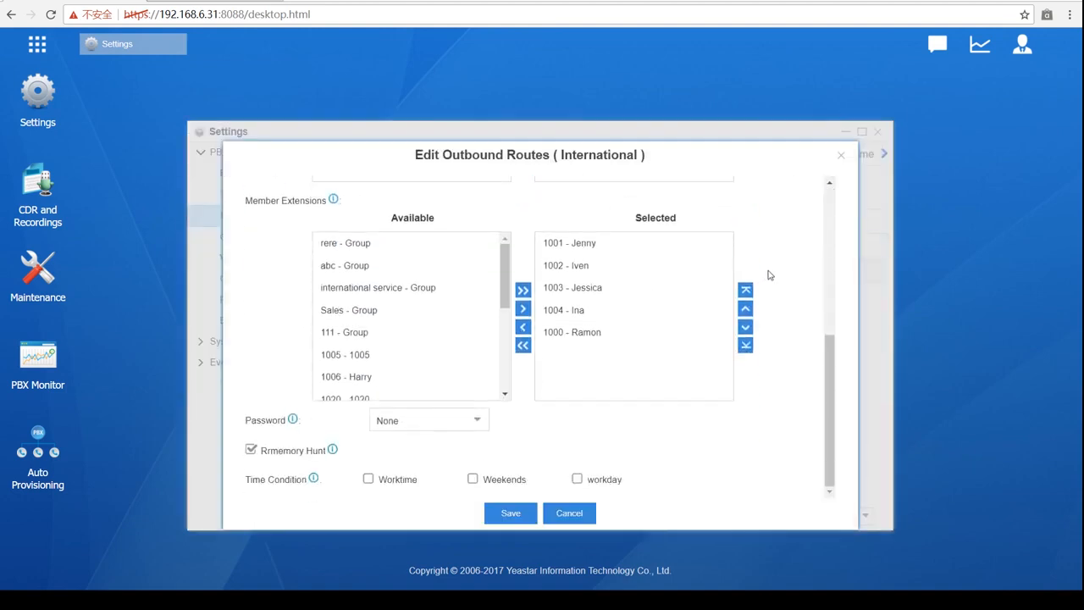
- Close the International route dialog without changes
left_click(842, 155)
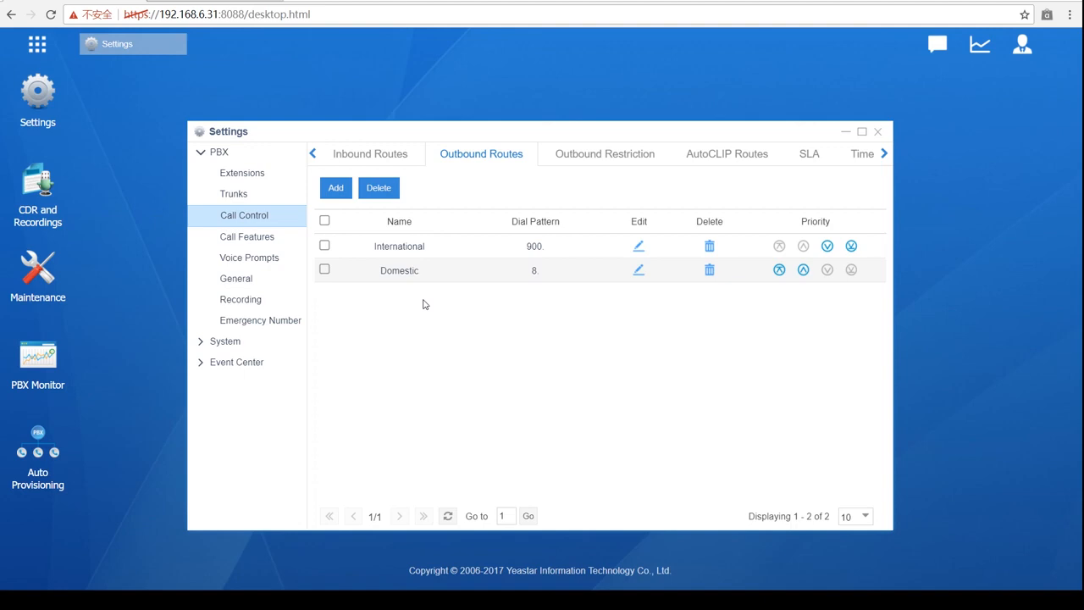
- Start a new outbound route named backup
left_click(336, 187)
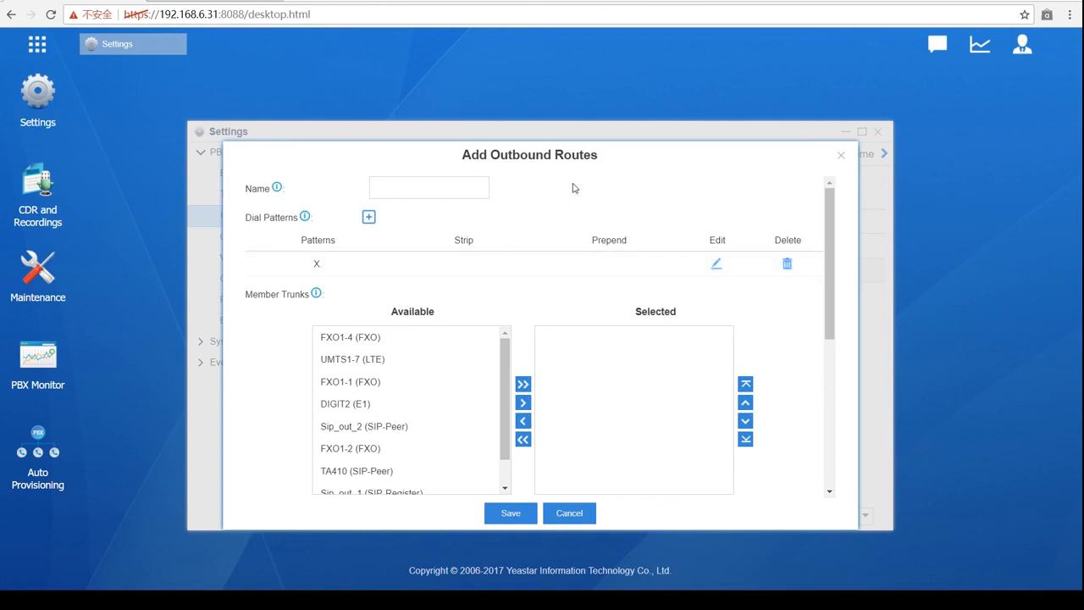
left_click(844, 159)
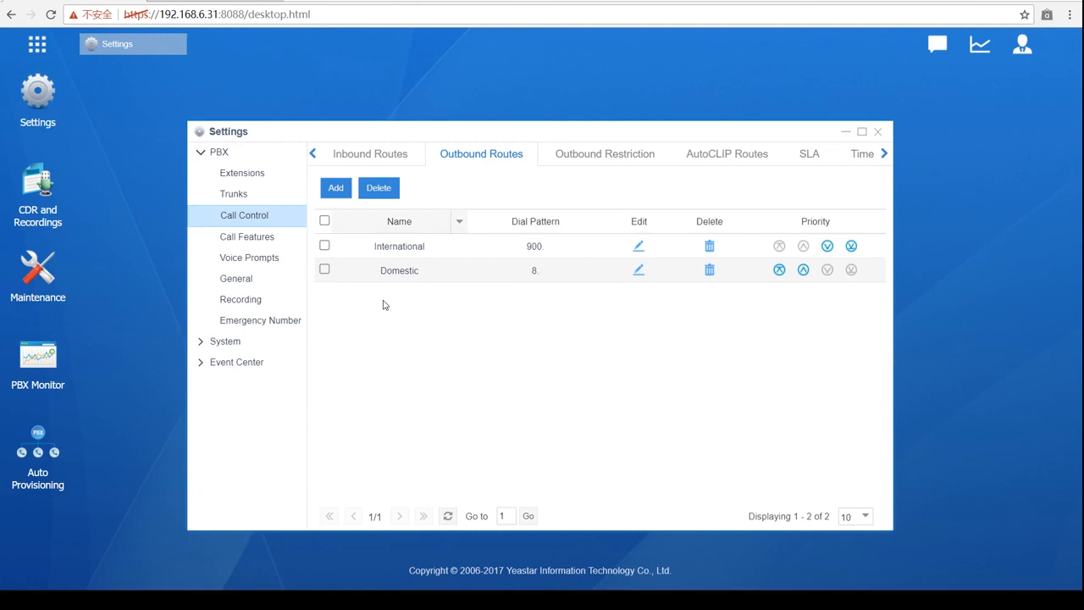
left_click(334, 189)
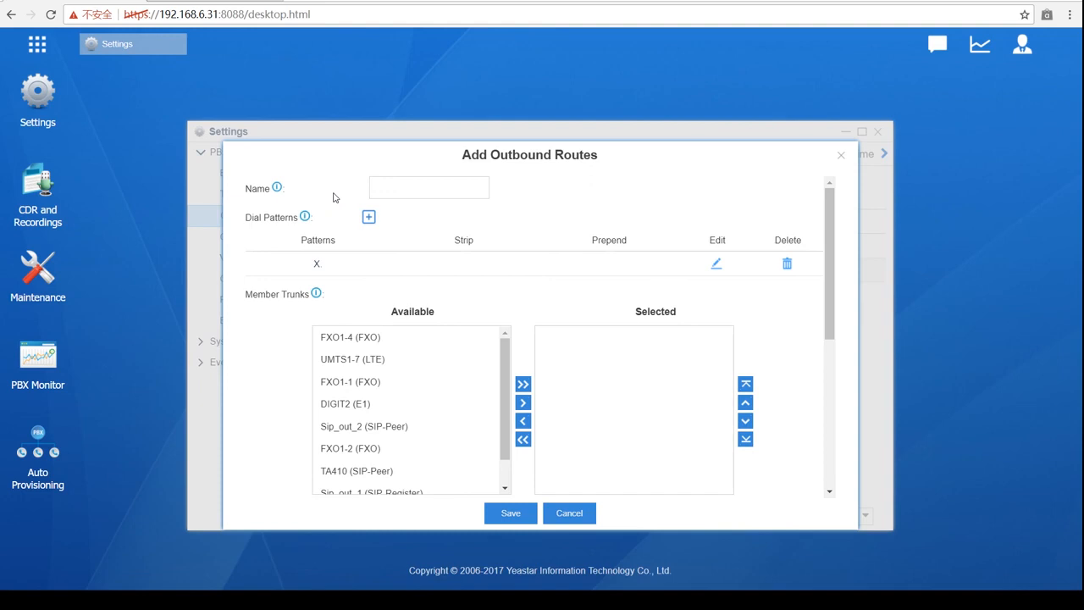
left_click(416, 183)
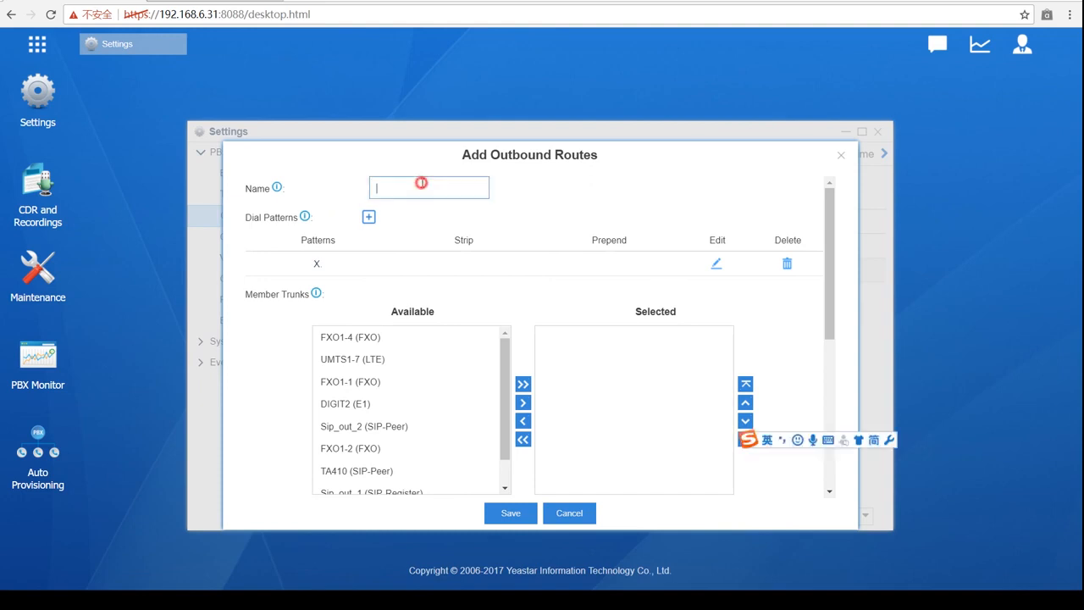
type("backup")
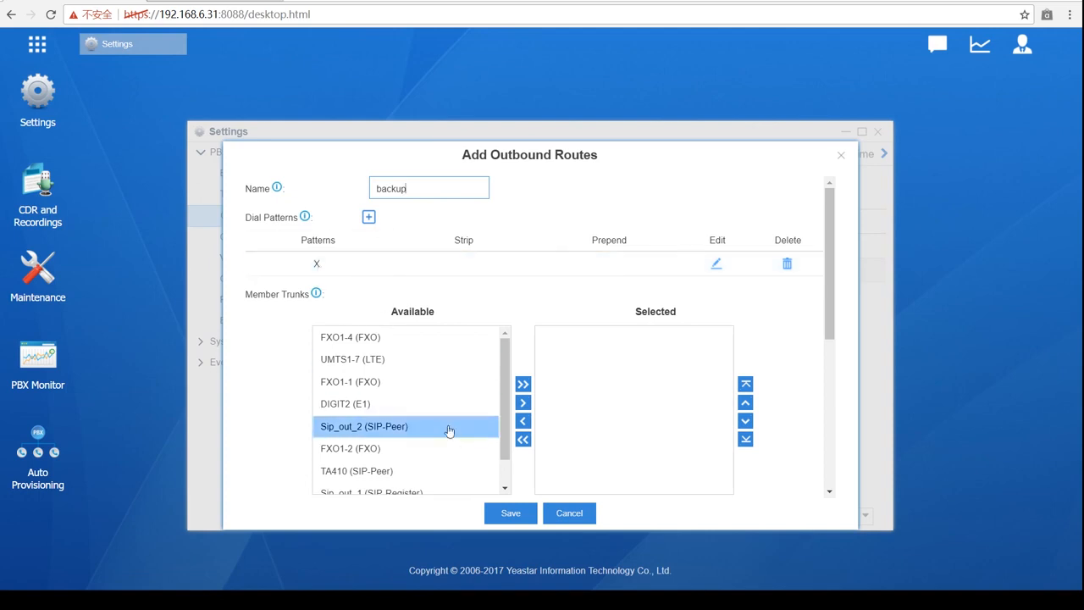
- Add Sip_out_1 as the backup route's member trunk
scroll(454, 436, "down", 1)
scroll(465, 455, "down", 3)
scroll(411, 319, "up", 2)
left_click(389, 319)
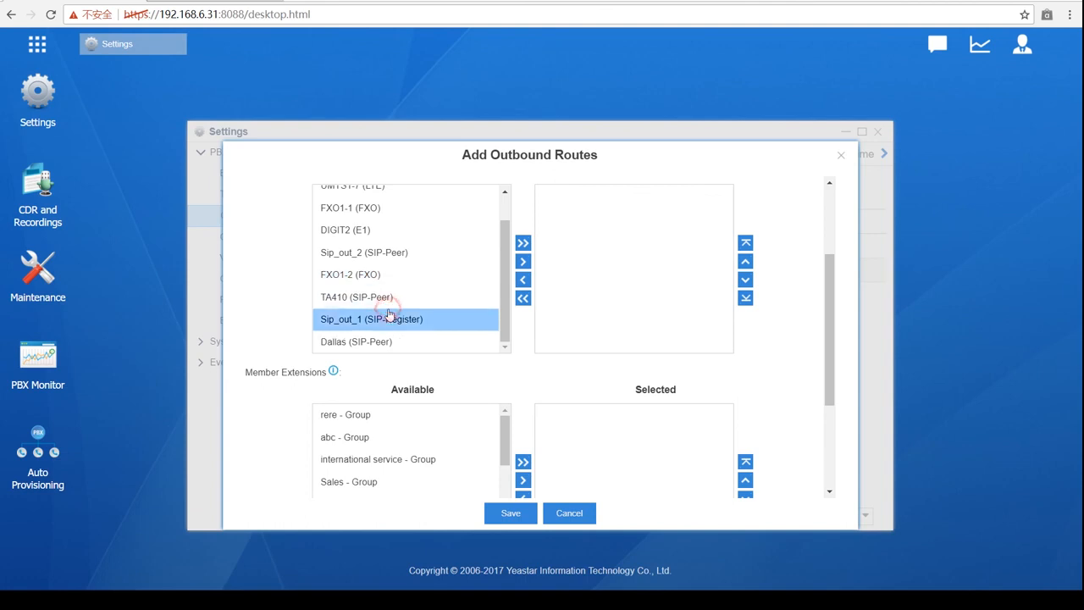
left_click(523, 260)
- Add extensions 1000 through 1027 as route members
scroll(484, 401, "down", 4)
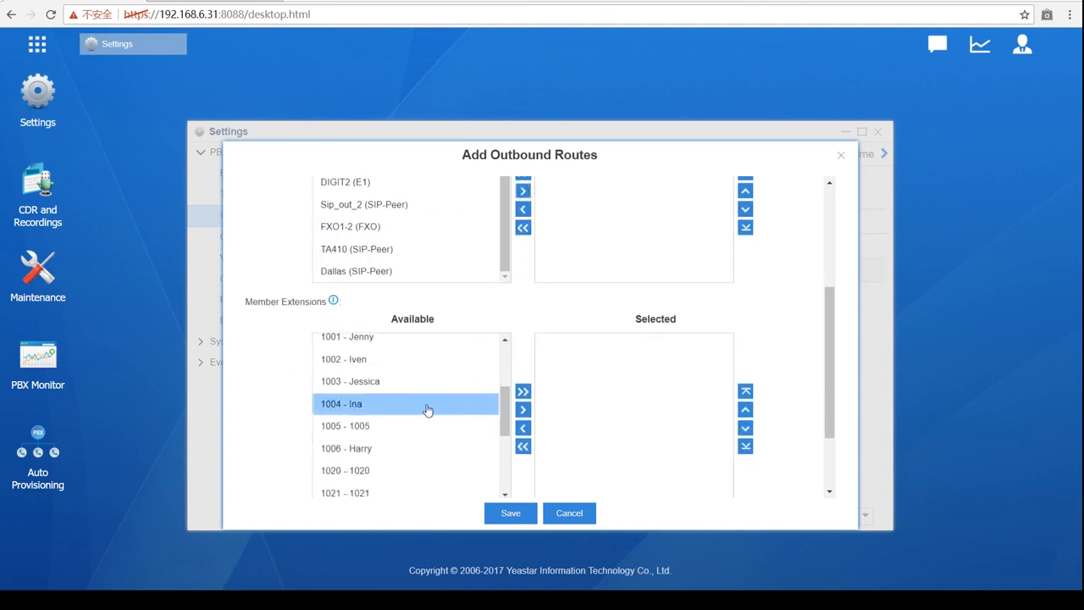
scroll(425, 403, "up", 1)
left_click(401, 384)
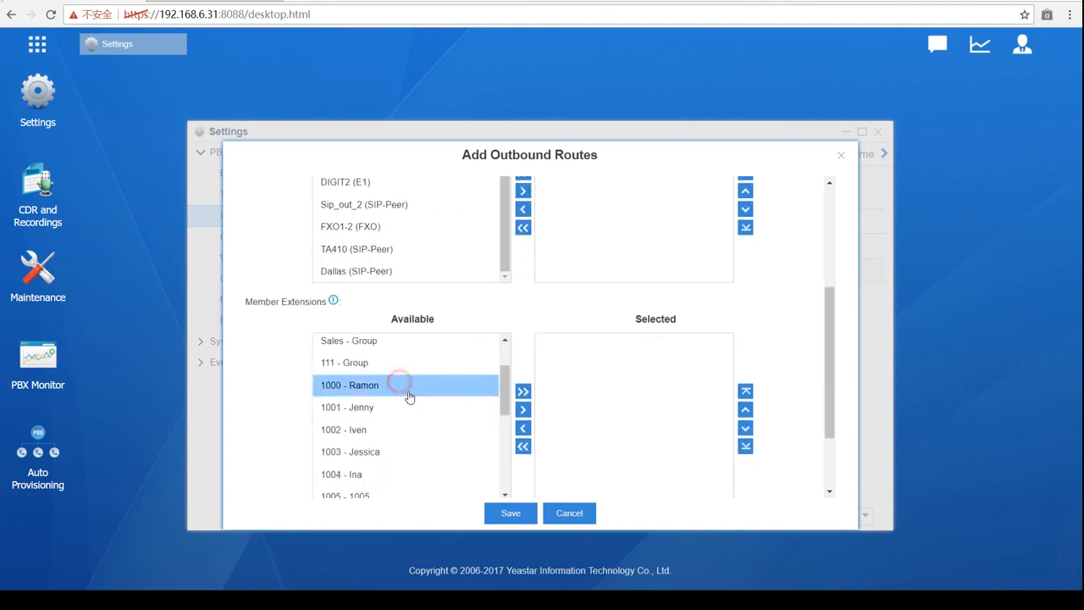
scroll(412, 405, "down", 3)
left_click(413, 417, "shift")
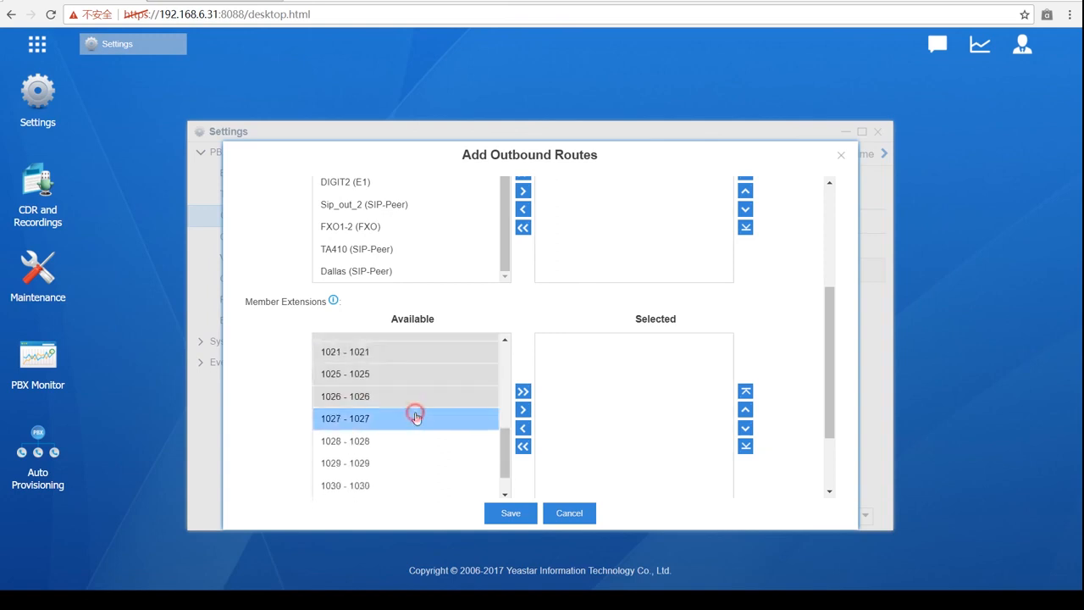
left_click(523, 410)
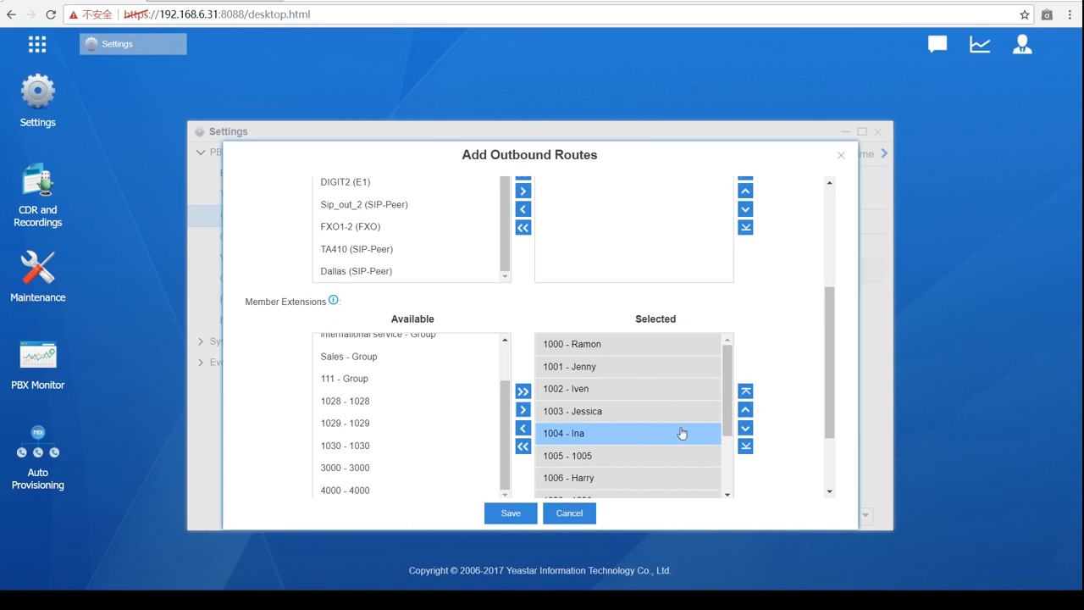
- Save the backup route and apply the configuration changes
scroll(699, 447, "down", 2)
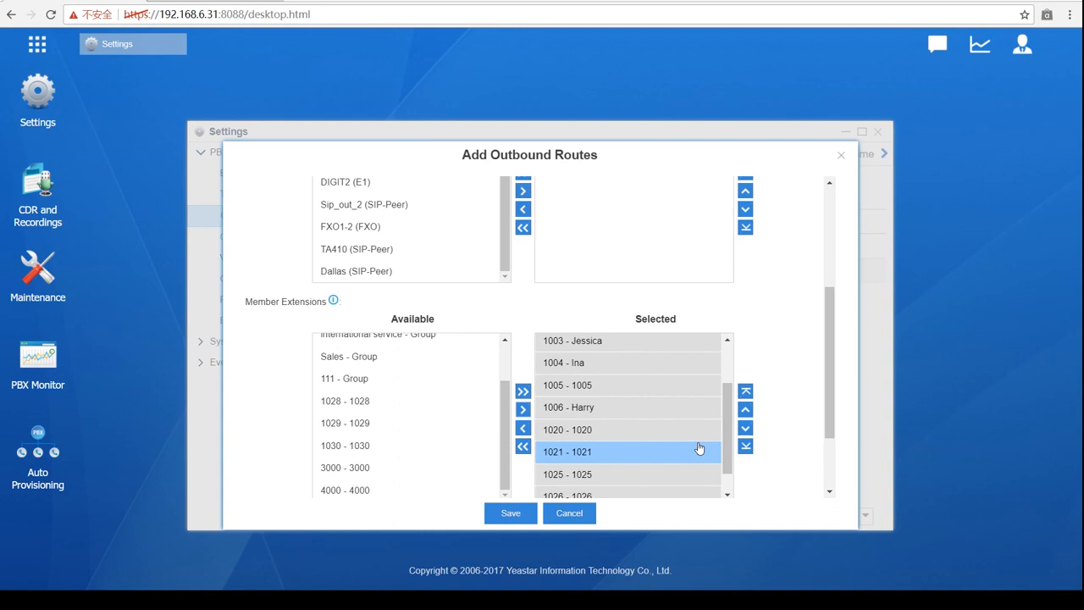
scroll(764, 406, "down", 1)
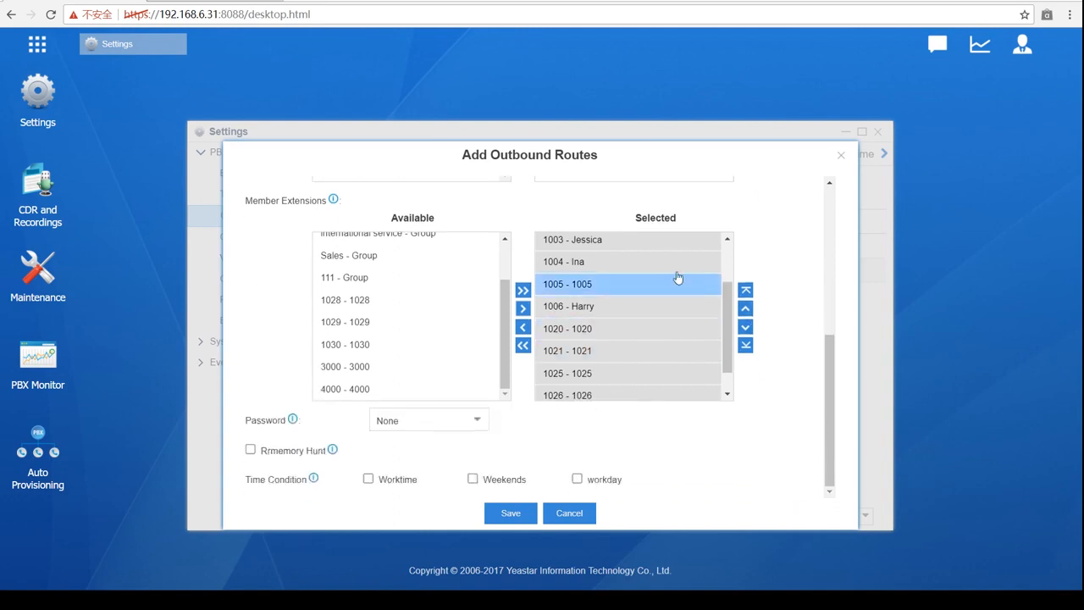
left_click(510, 512)
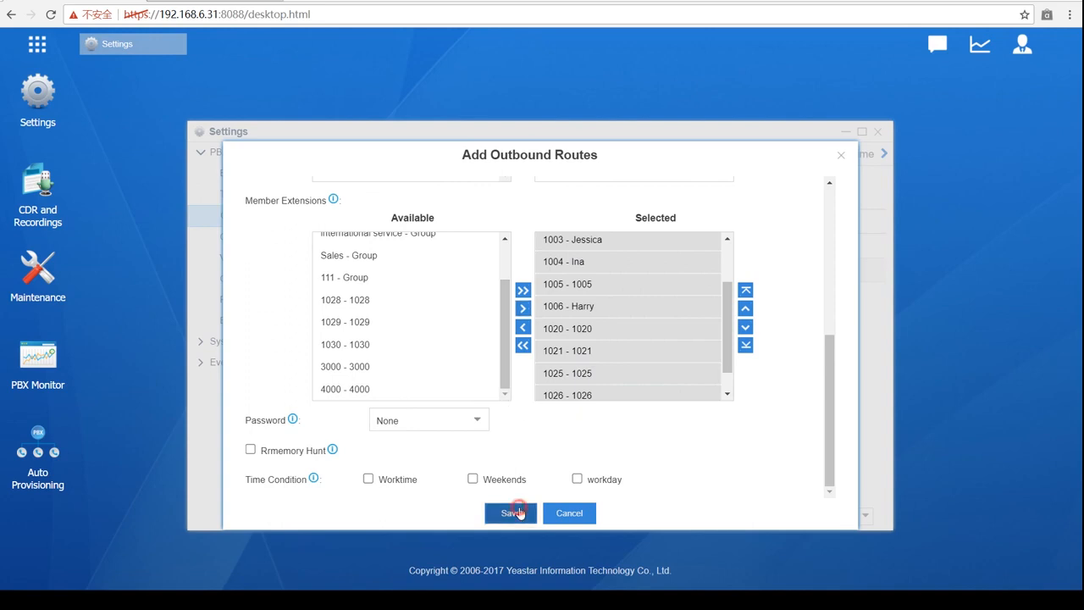
left_click(870, 44)
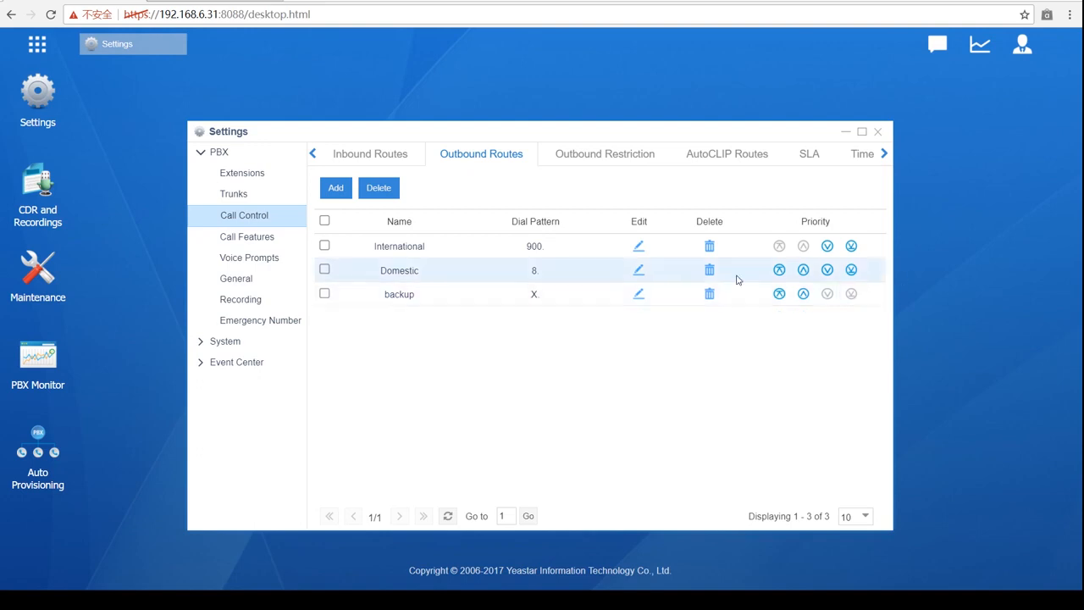
- Open the backup outbound route for editing to see its pattern X and trunk Sip_out_1
left_click(639, 293)
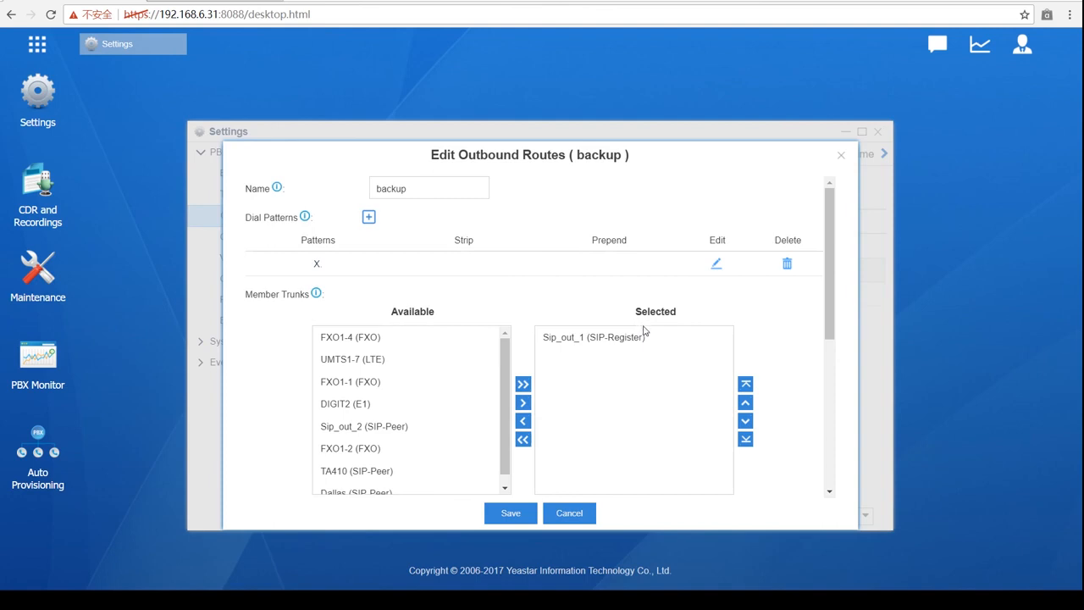
- Review the backup route's members, close it unchanged, and go to the empty Emergency Number page
scroll(644, 330, "down", 5)
left_click(649, 338)
scroll(649, 339, "down", 1)
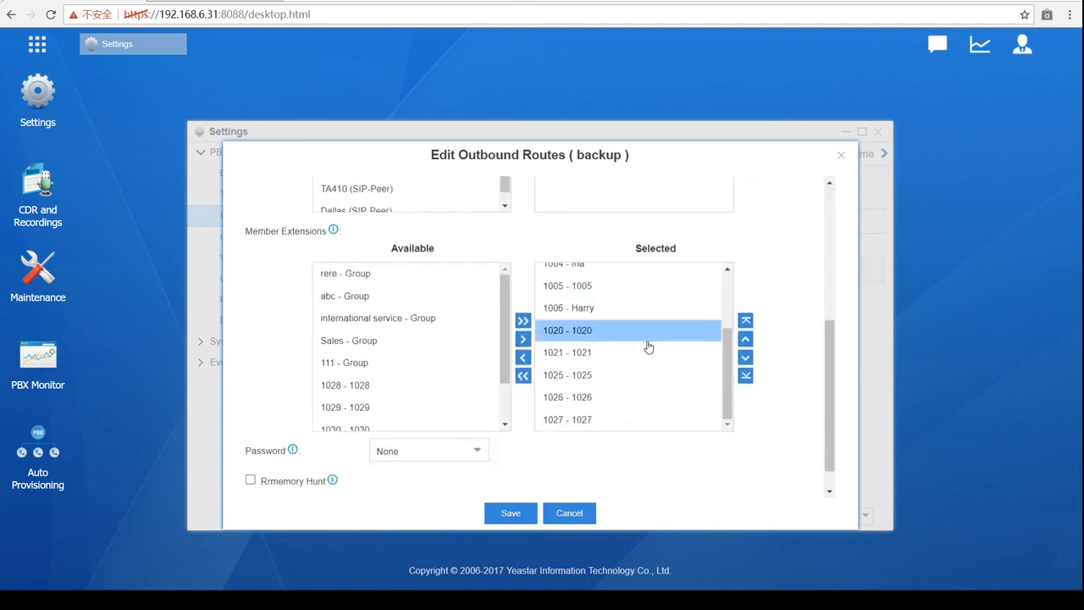
left_click(841, 156)
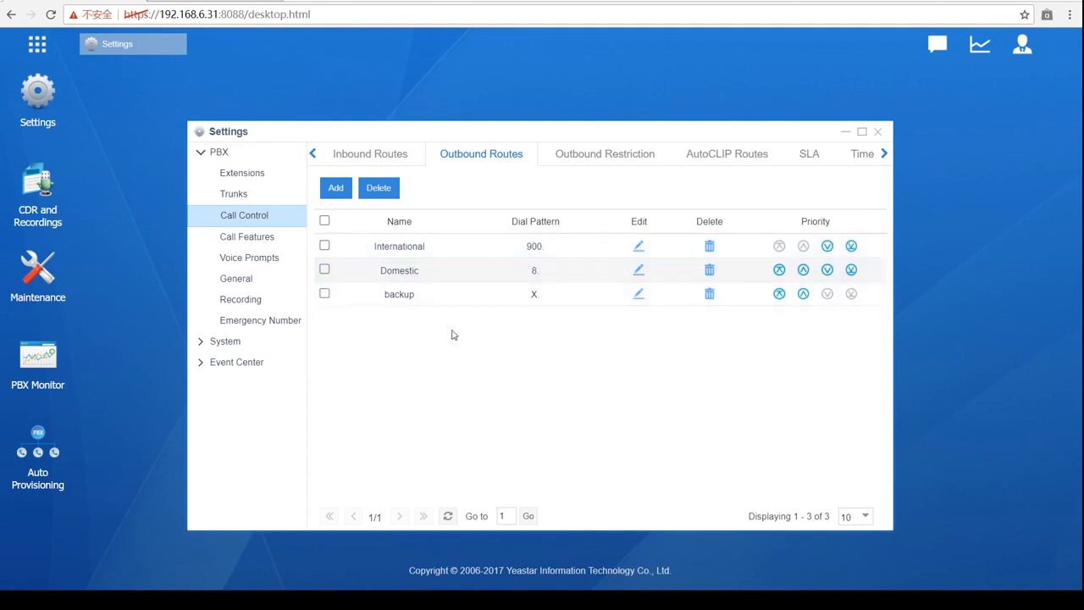
left_click(280, 321)
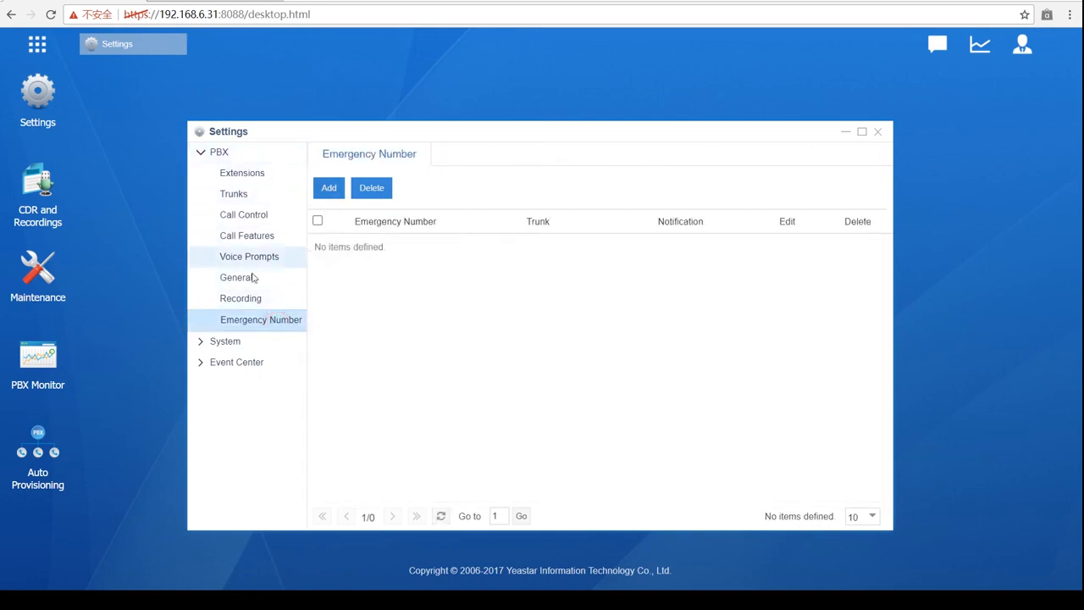
- Add emergency number 911 and route it through the DIGIT2 (E1) trunk
left_click(332, 188)
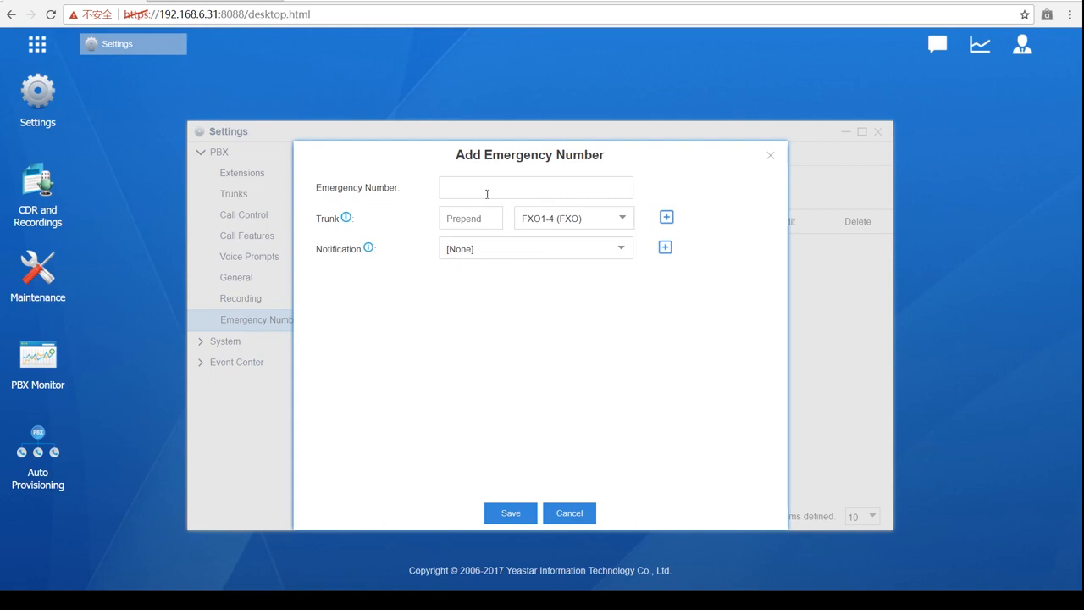
left_click(487, 194)
type("6")
key("BackSpace")
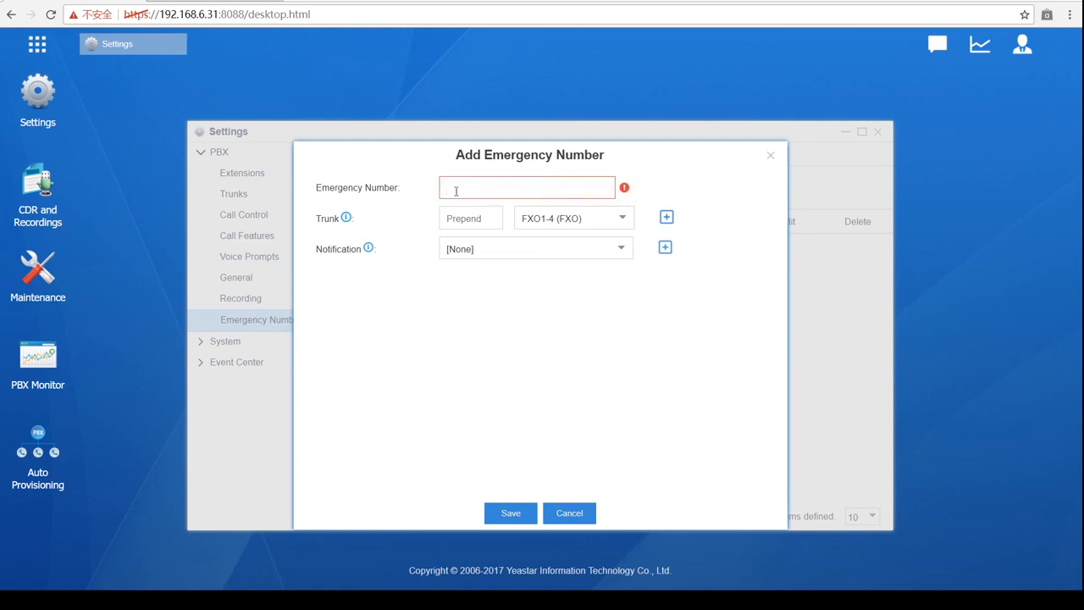
type("911")
left_click(623, 221)
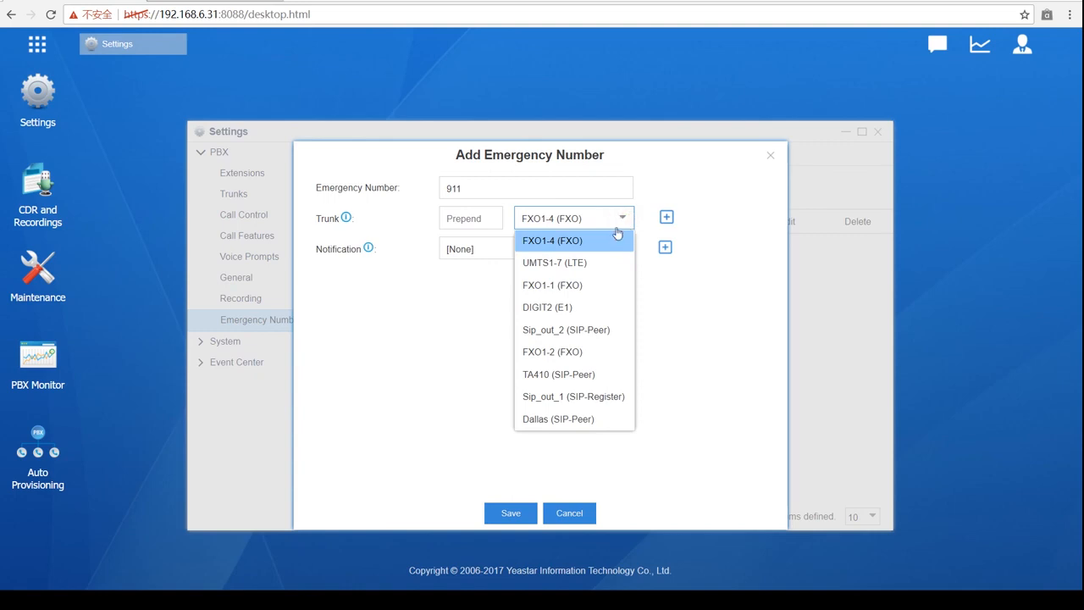
left_click(600, 307)
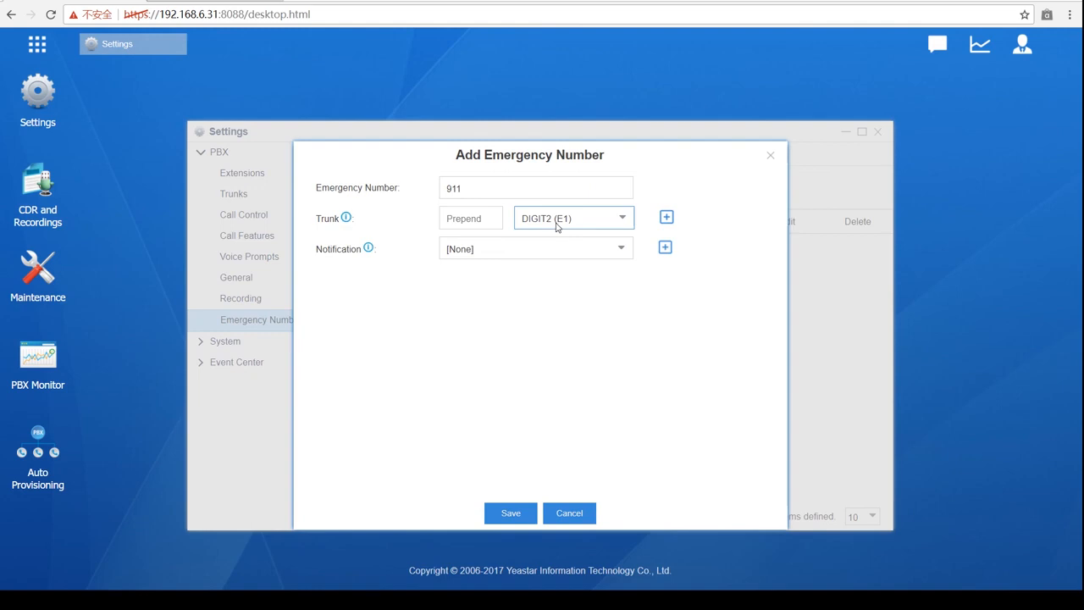
- Add five more trunk rows to the 911 emergency number
left_click(667, 217)
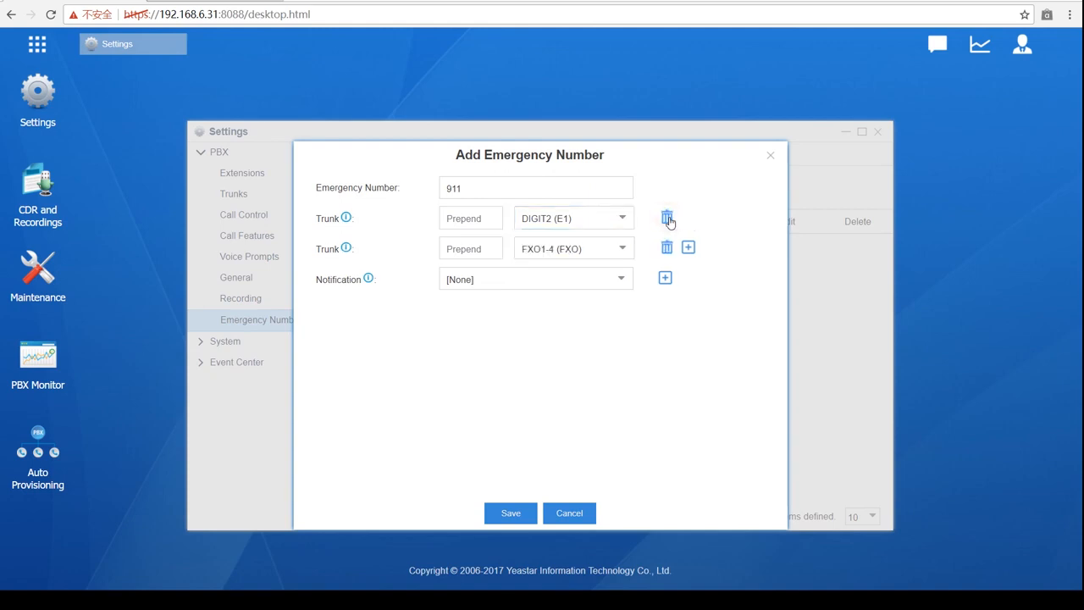
left_click(689, 247)
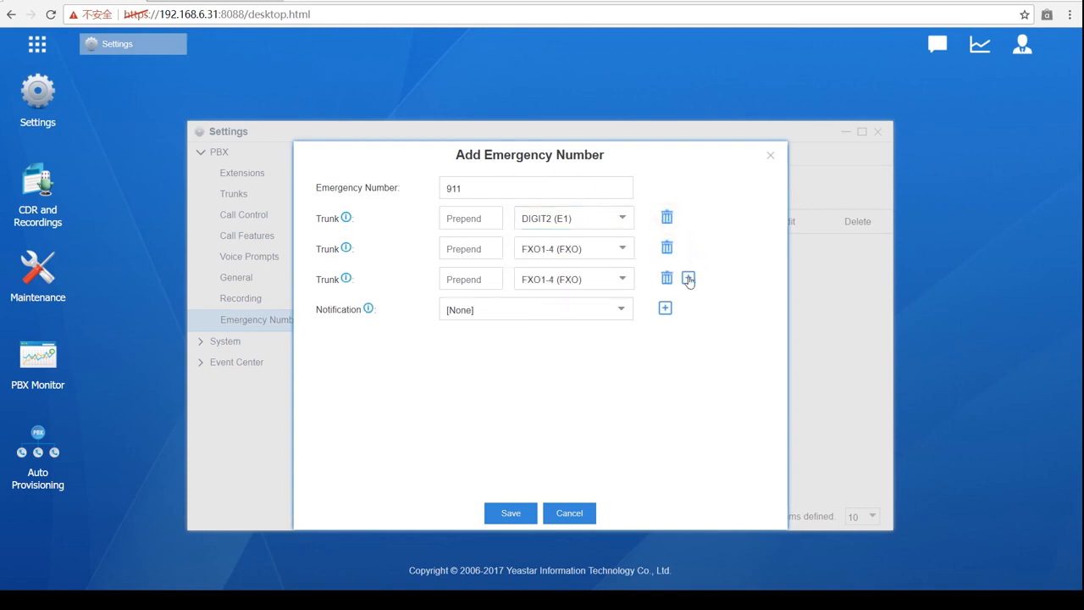
left_click(690, 278)
left_click(690, 309)
left_click(690, 339)
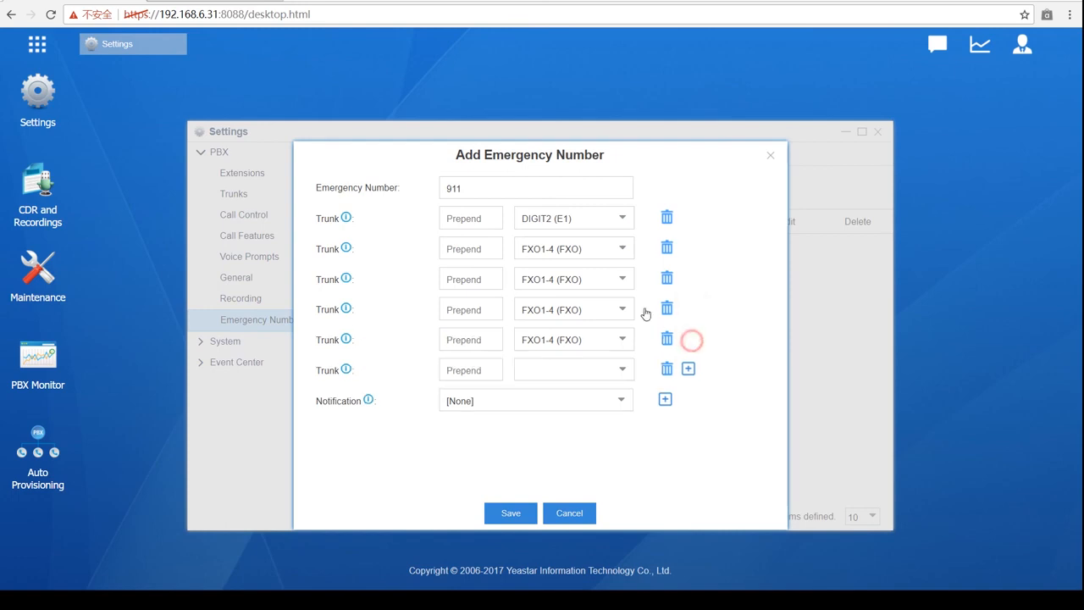
- Set the extra trunk rows to UMTS1-7 (LTE), Sip_out_2, FXO1-2 and Dallas after FXO1-4
left_click(618, 279)
left_click(601, 324)
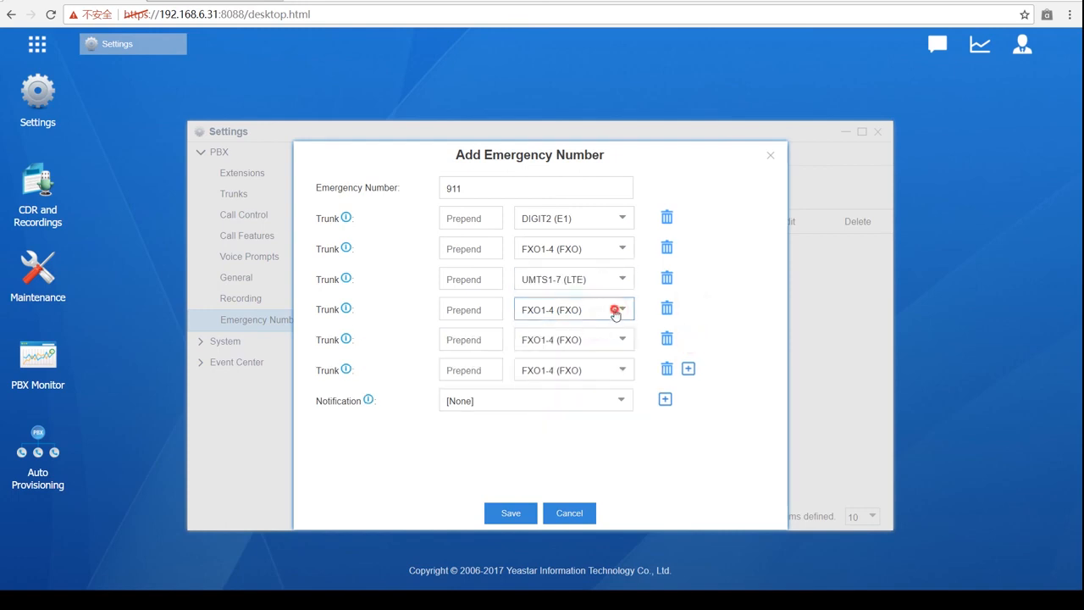
left_click(614, 310)
left_click(604, 397)
left_click(618, 309)
left_click(617, 421)
left_click(621, 342)
left_click(598, 480)
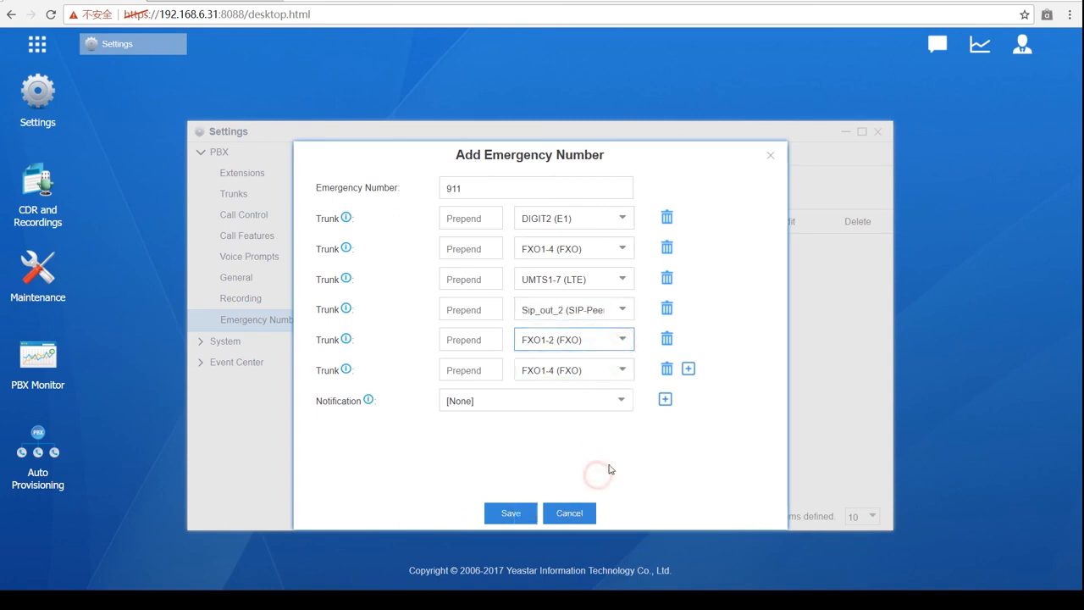
left_click(613, 368)
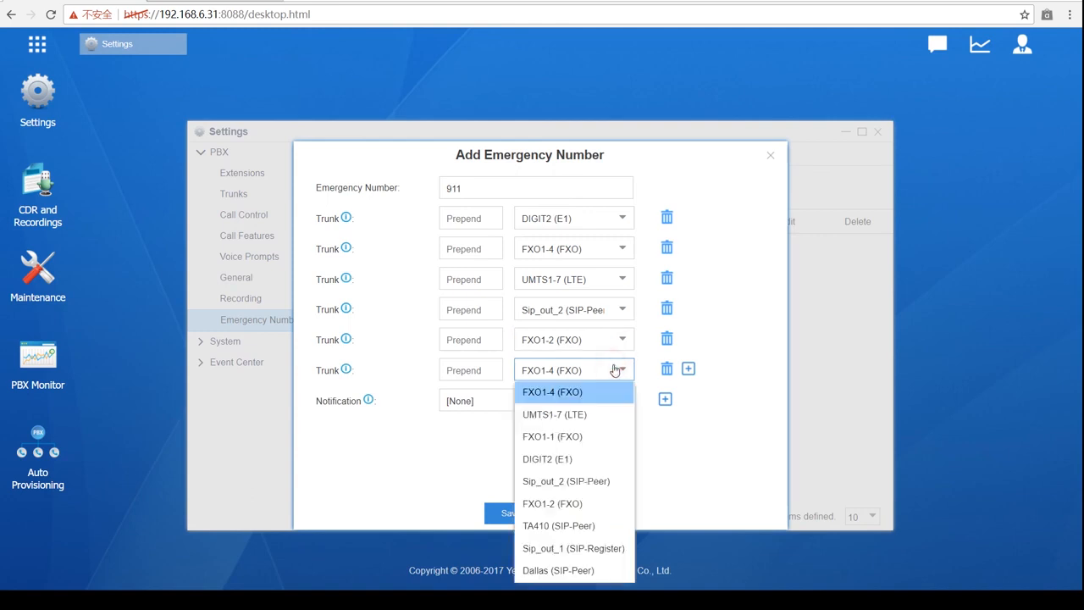
left_click(586, 571)
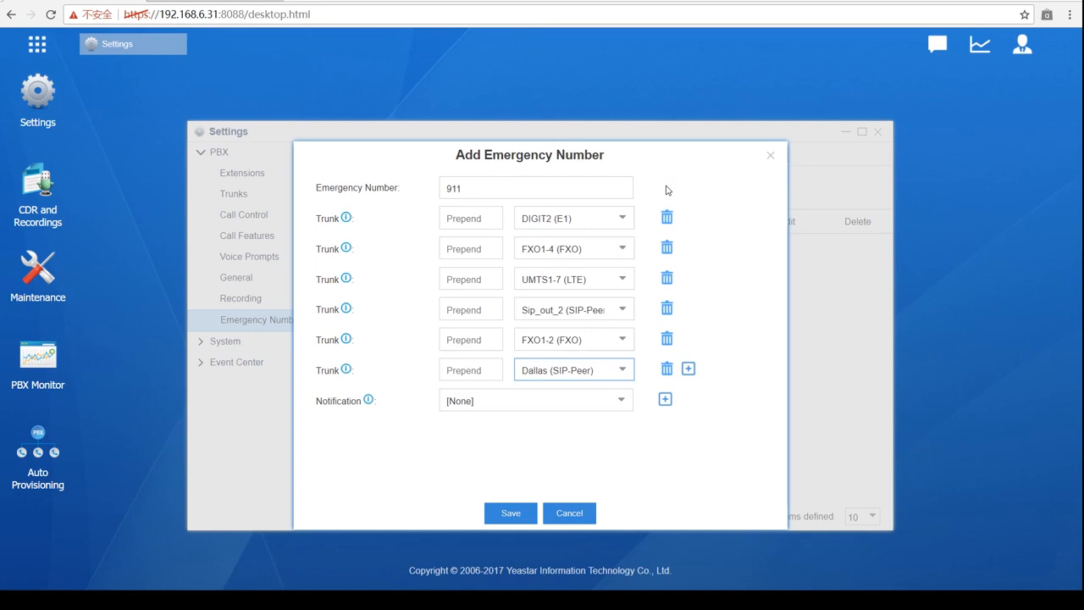
- Enter prepend 9 for each of the six trunks of emergency number 911
left_click(487, 219)
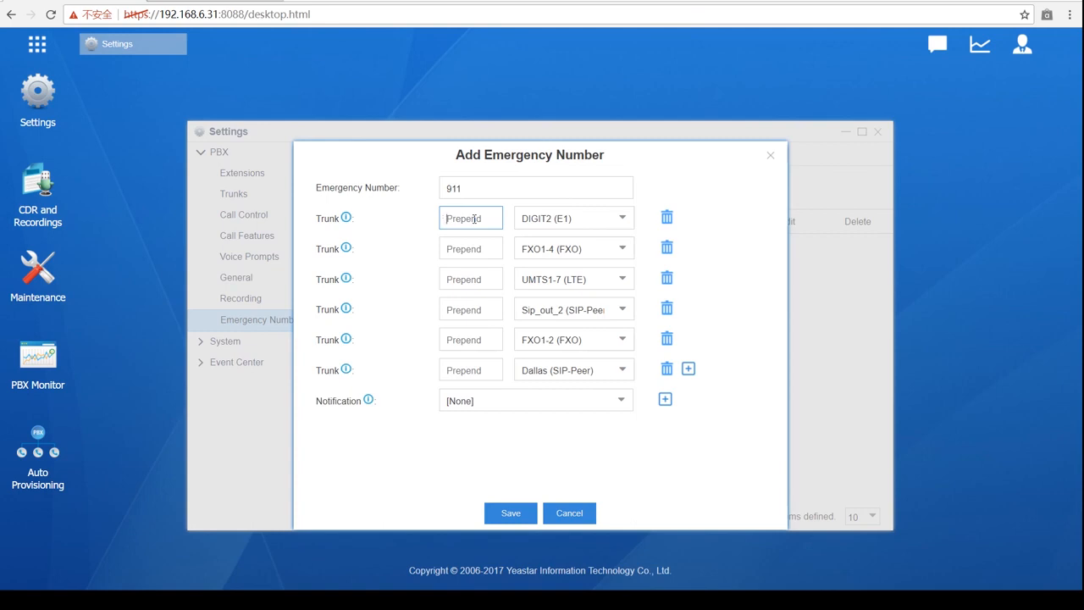
type("9")
left_click(499, 249)
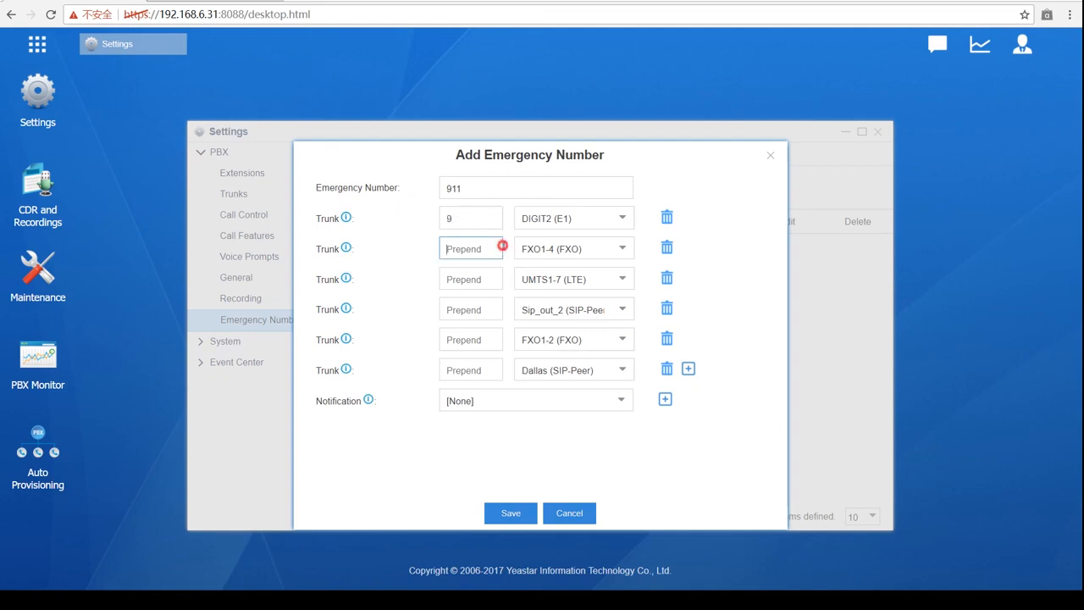
type("9")
left_click(477, 279)
type("9")
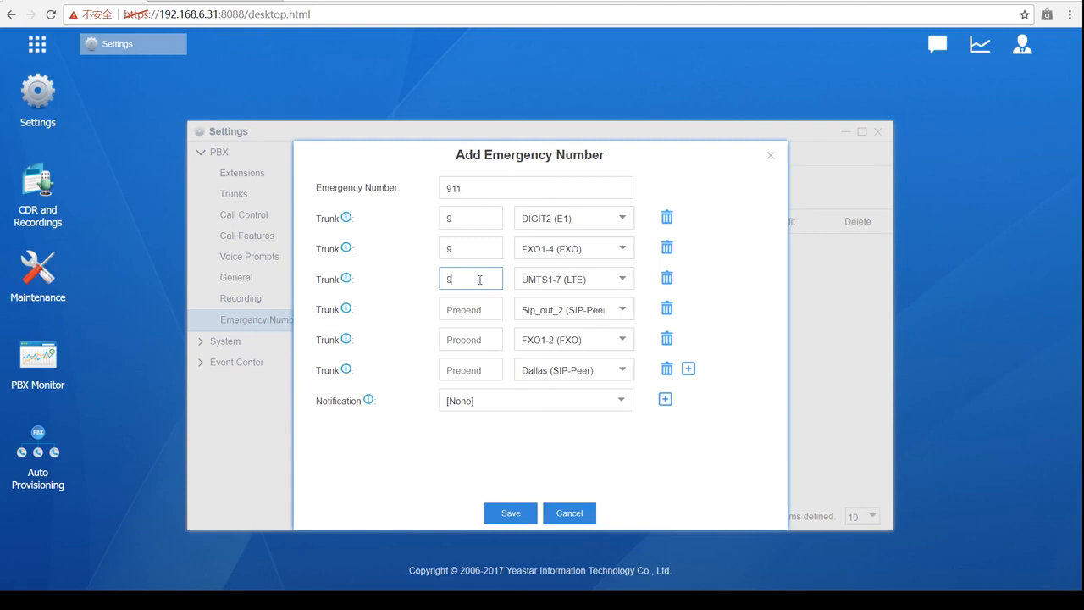
left_click(482, 307)
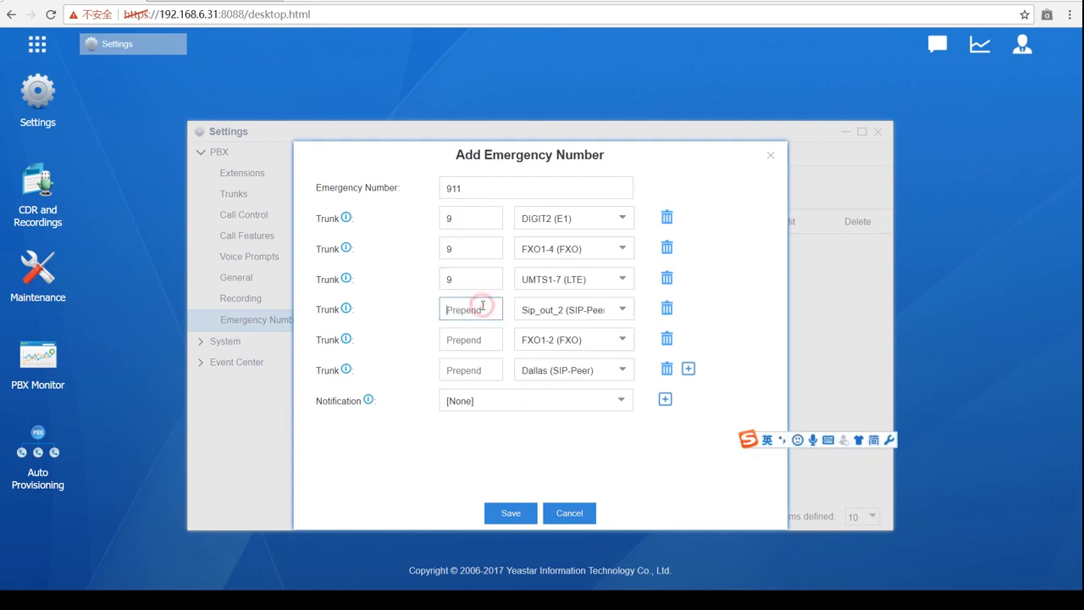
type("9")
left_click(478, 340)
type("9")
left_click(493, 364)
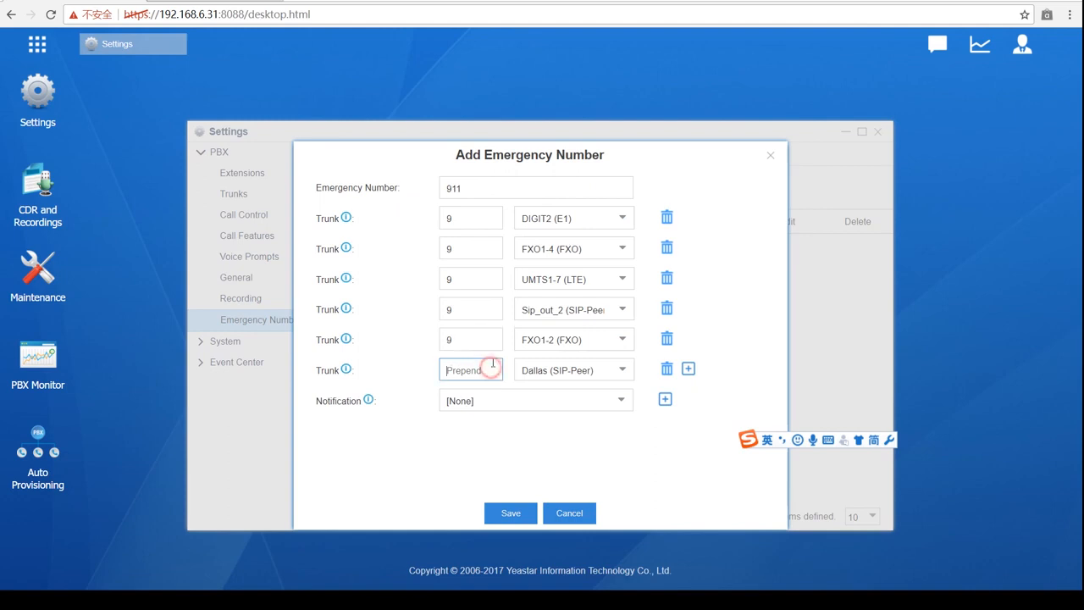
type("9")
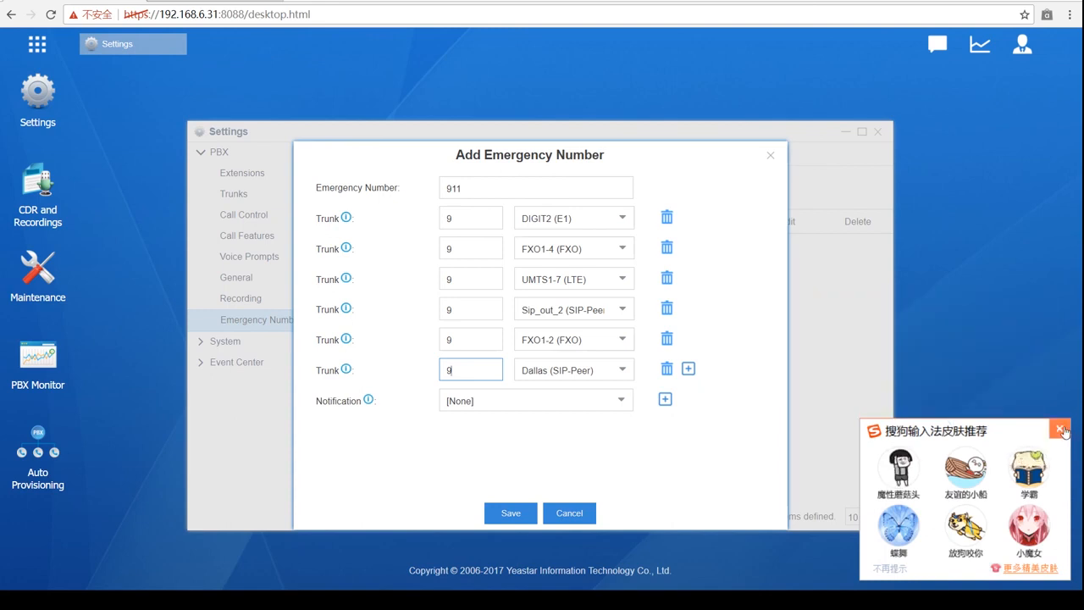
left_click(1060, 429)
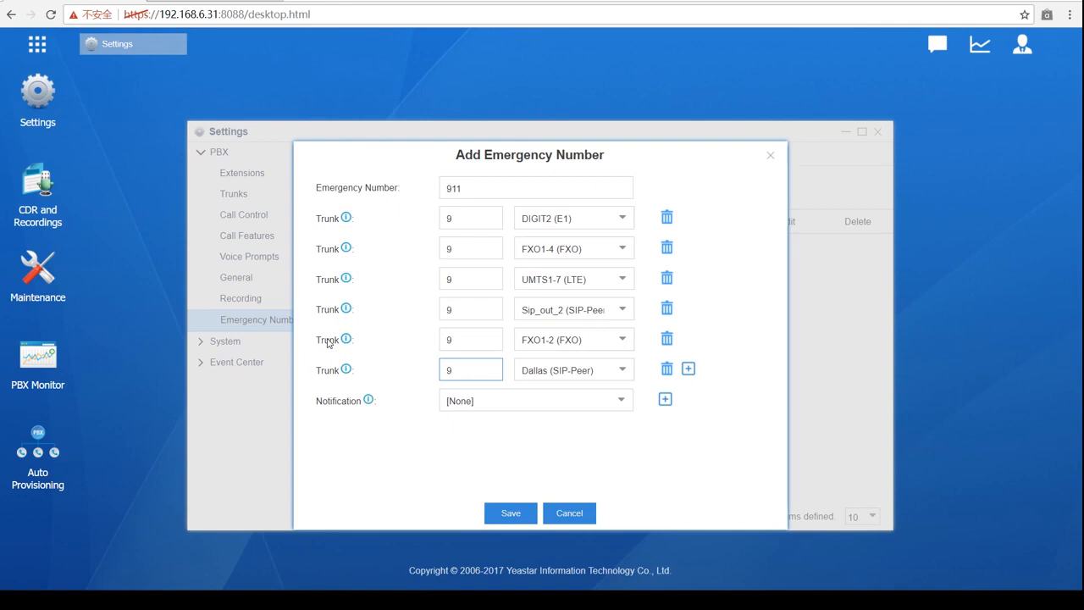
- Choose extensions 1001 and 1002 as 911 notification recipients, then close the form without saving
left_click(618, 410)
scroll(546, 347, "down", 1)
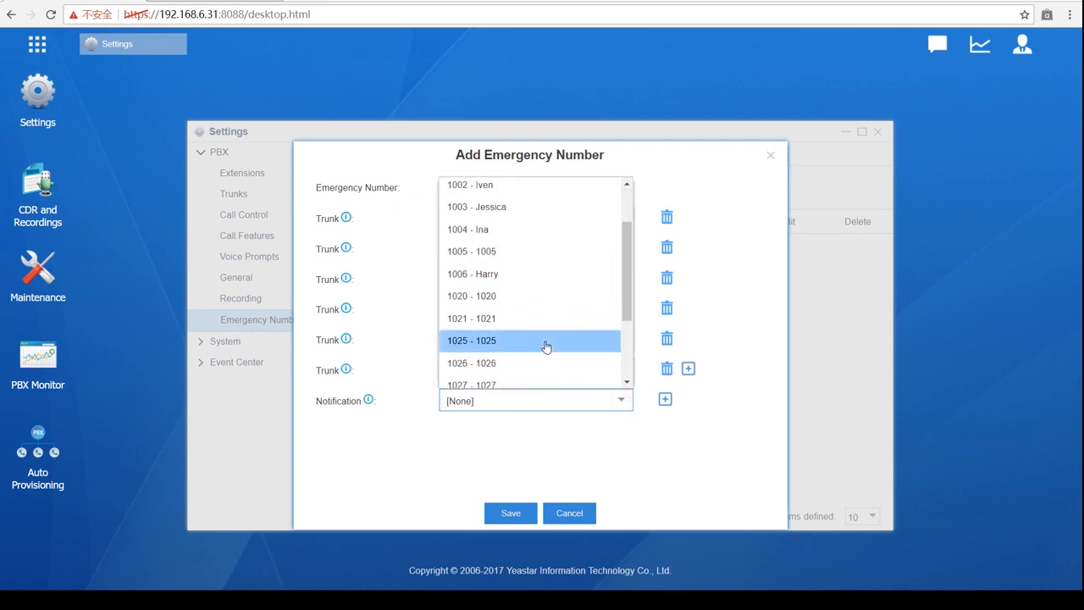
scroll(546, 347, "down", 3)
scroll(542, 334, "up", 5)
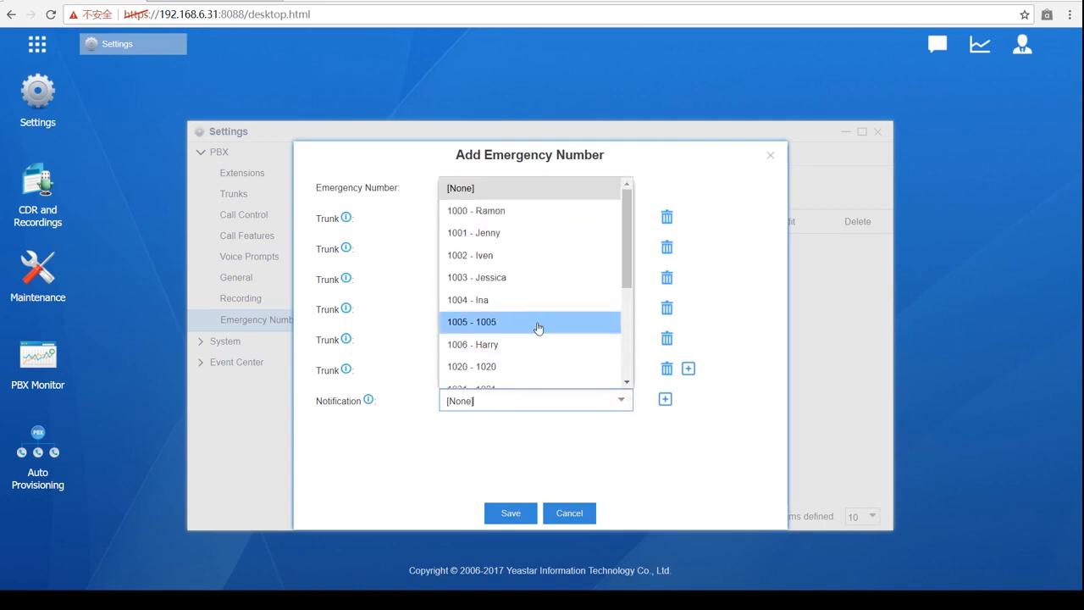
left_click(535, 233)
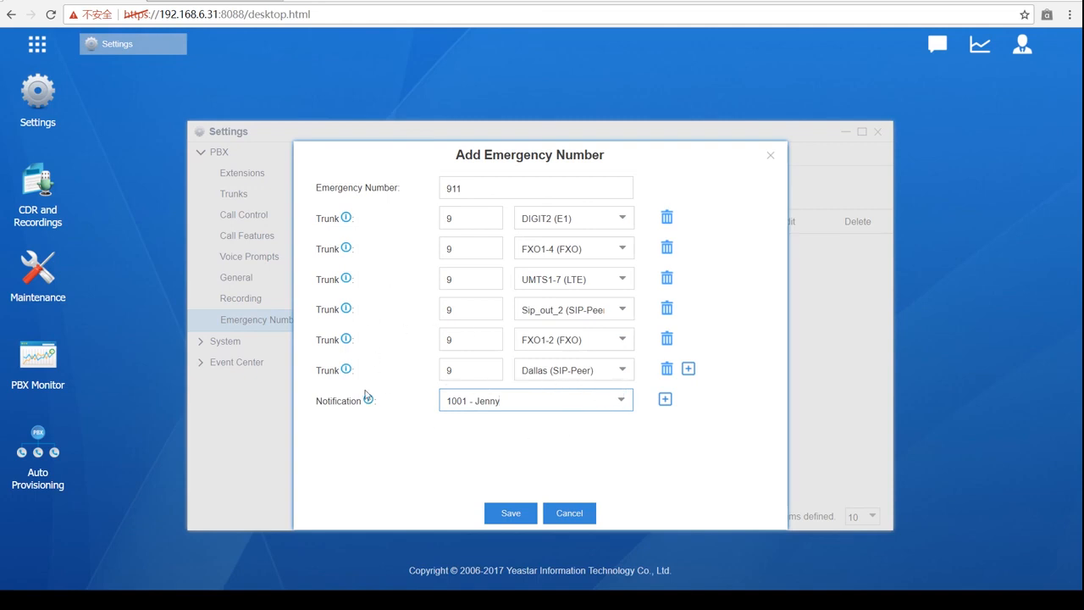
left_click(664, 399)
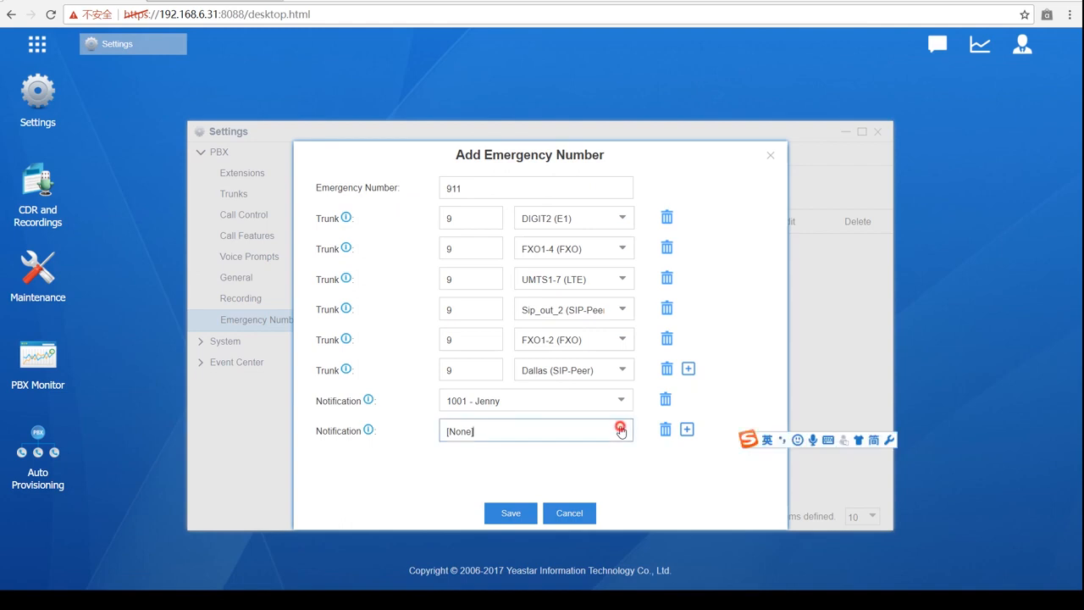
left_click(621, 431)
left_click(530, 286)
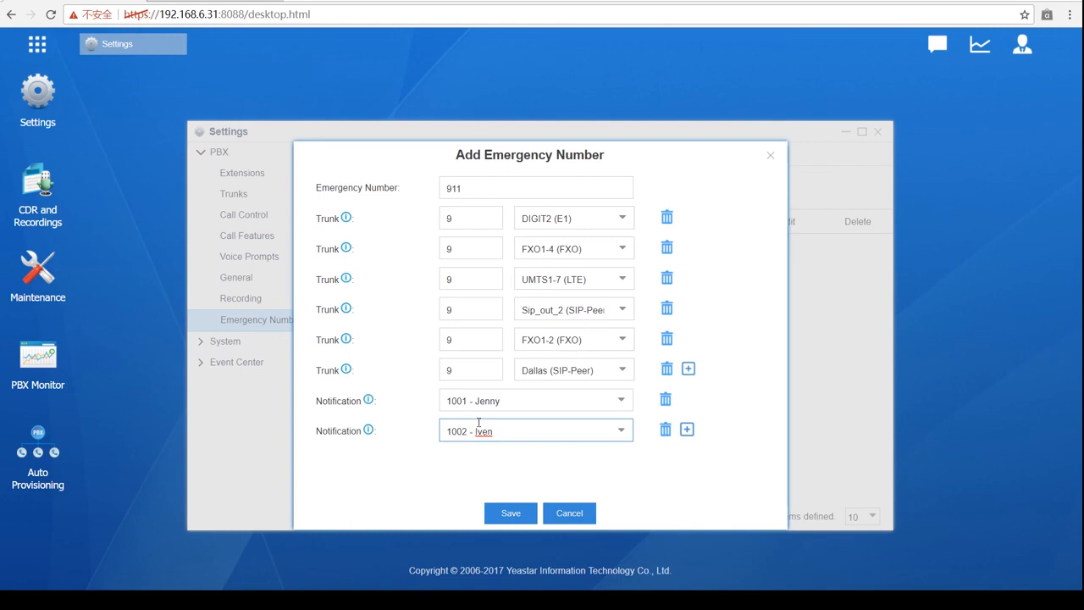
left_click(770, 157)
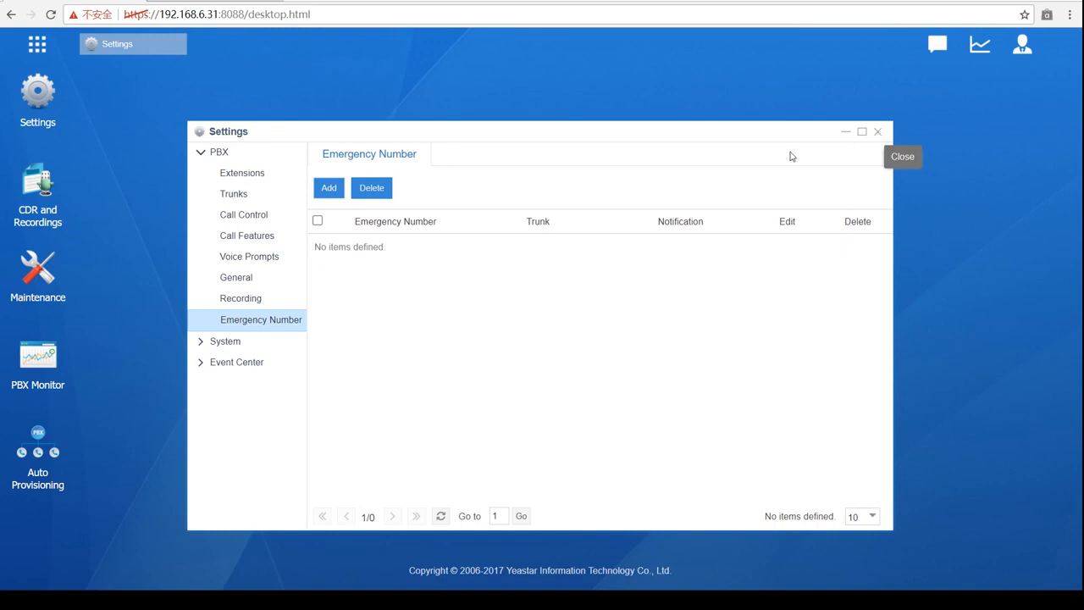
- Go to Call Control and bring up the AutoCLIP Routes settings
left_click(253, 222)
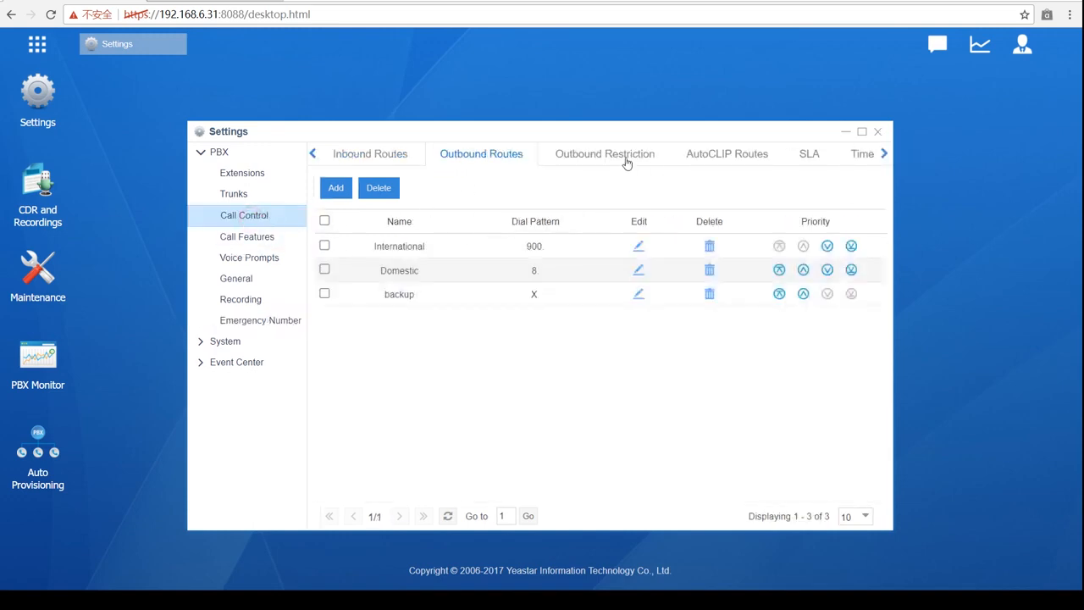
left_click(719, 156)
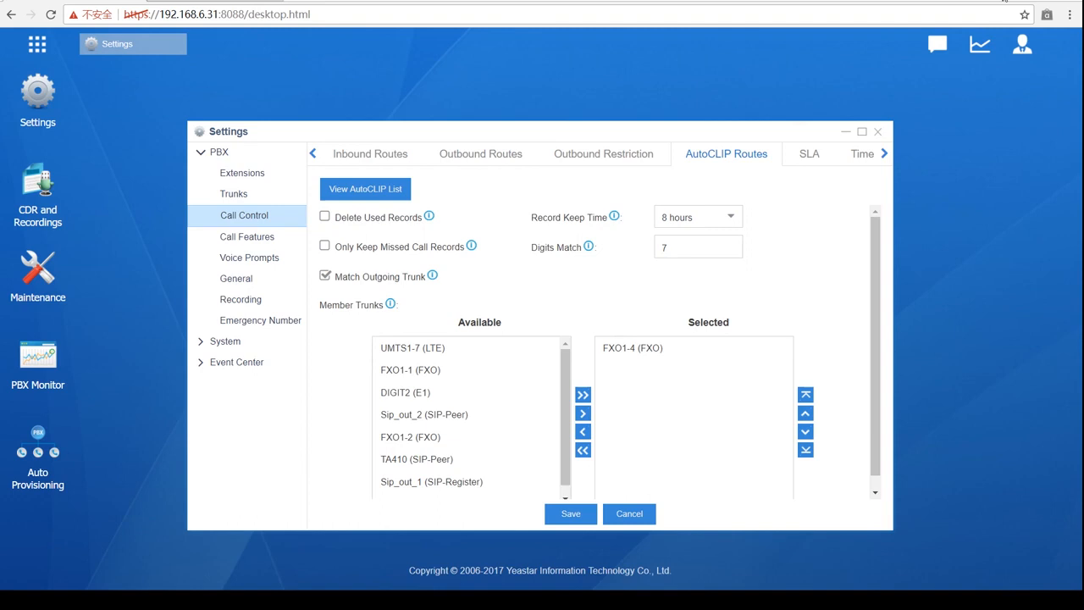
- Check the stored AutoCLIP records list and close it
left_click(381, 195)
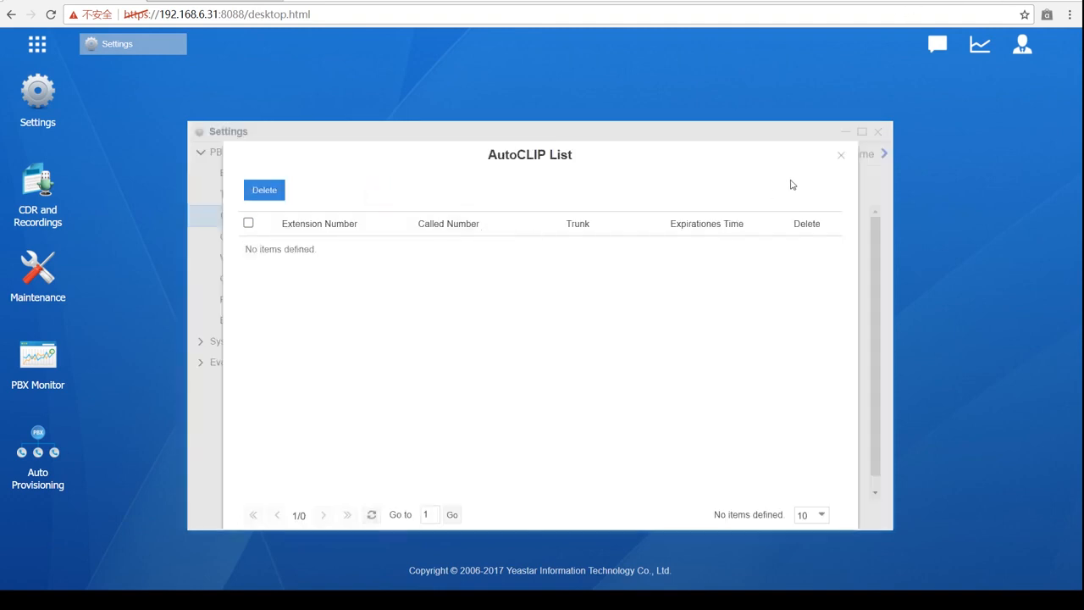
left_click(841, 155)
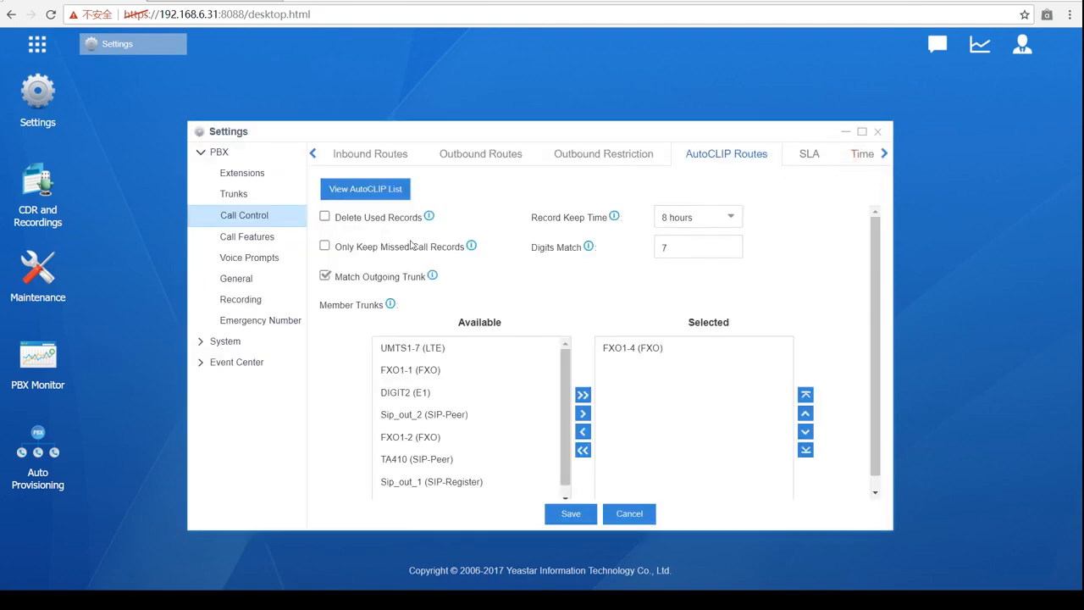
scroll(440, 322, "down", 1)
scroll(444, 356, "up", 1)
- Move DIGIT2 (E1) and TA410 (SIP-Peer) into the AutoCLIP member trunks beside FXO1-4
left_click(447, 373)
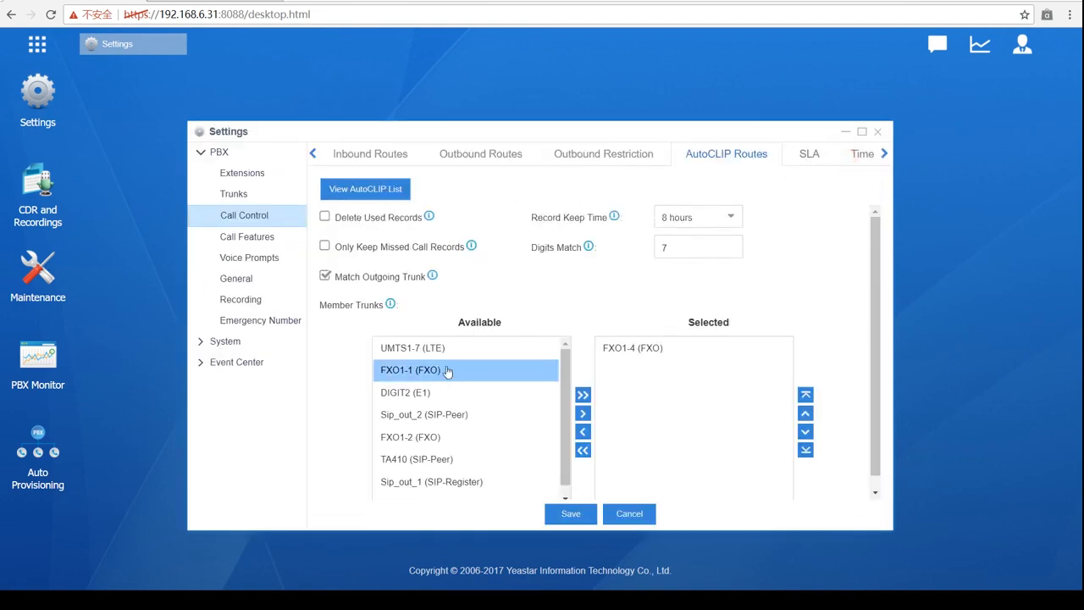
left_click(438, 392)
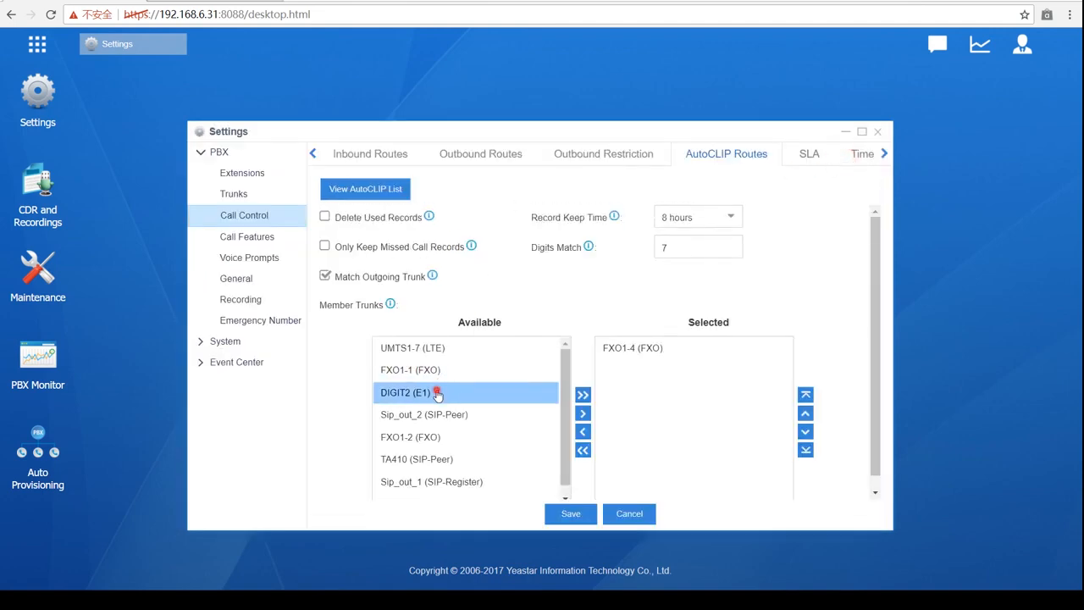
left_click(583, 413)
left_click(453, 436)
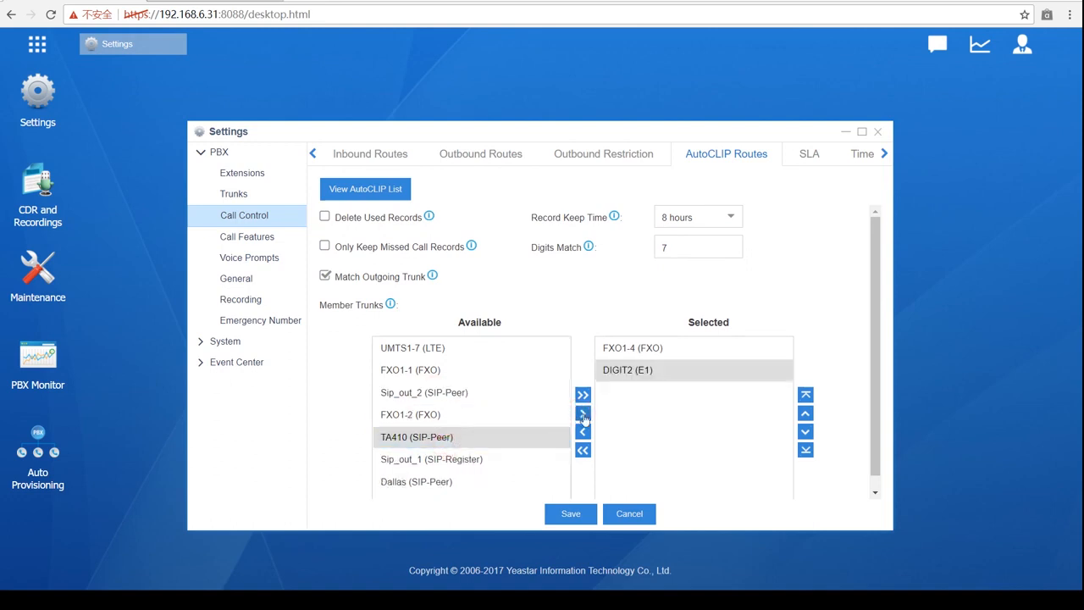
left_click(583, 415)
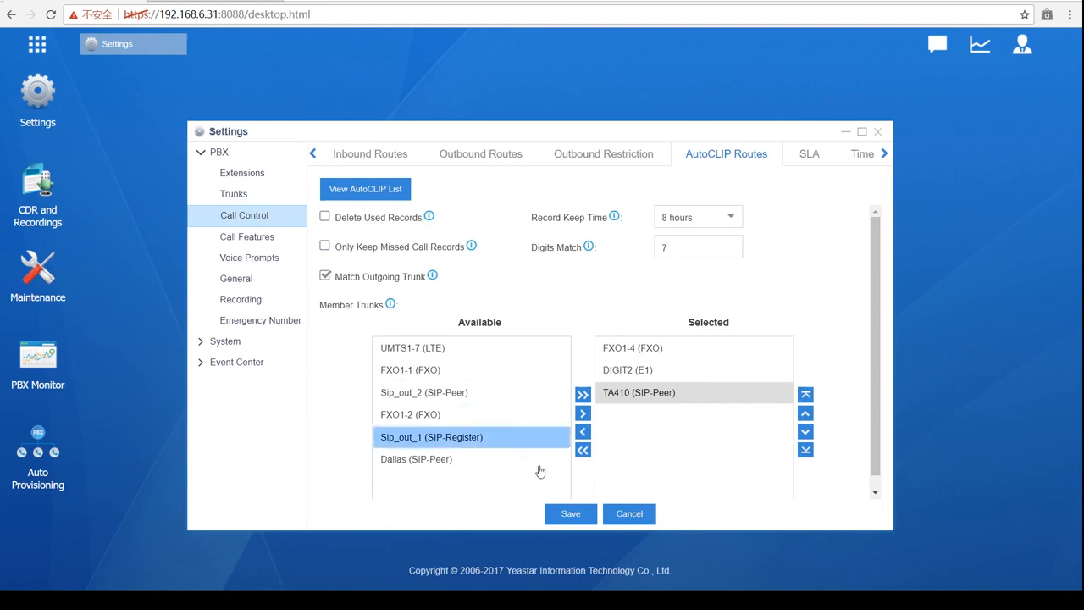
left_click(721, 350)
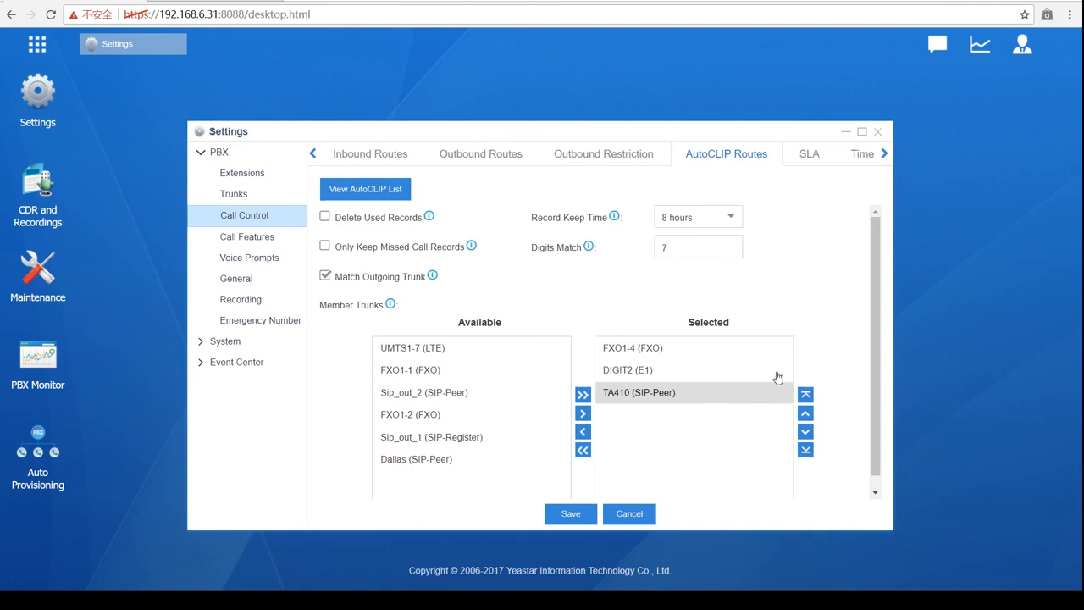
left_click(605, 400)
left_click(325, 248)
left_click(325, 244)
left_click(324, 217)
left_click(327, 246)
left_click(326, 246)
left_click(326, 217)
- Change the AutoCLIP Record Keep Time from 8 hours to 3 weeks
left_click(714, 221)
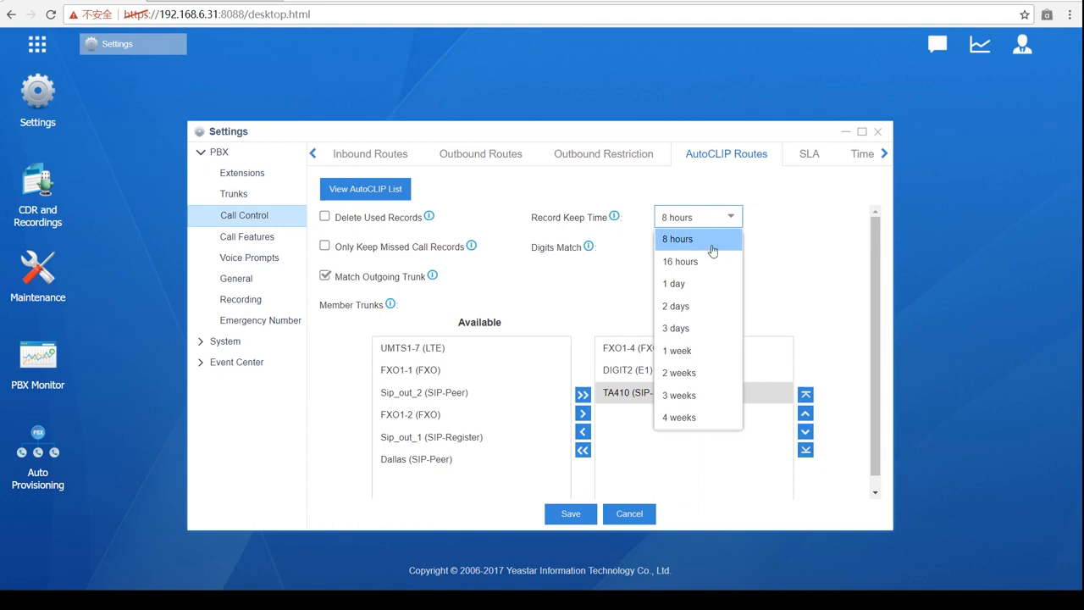
left_click(690, 397)
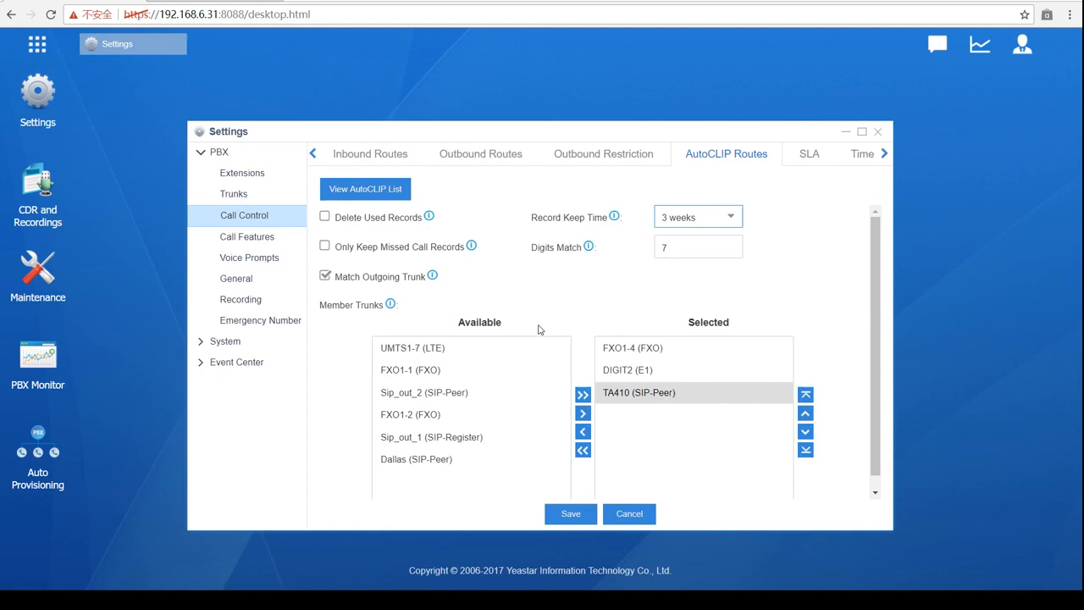
scroll(539, 329, "down", 1)
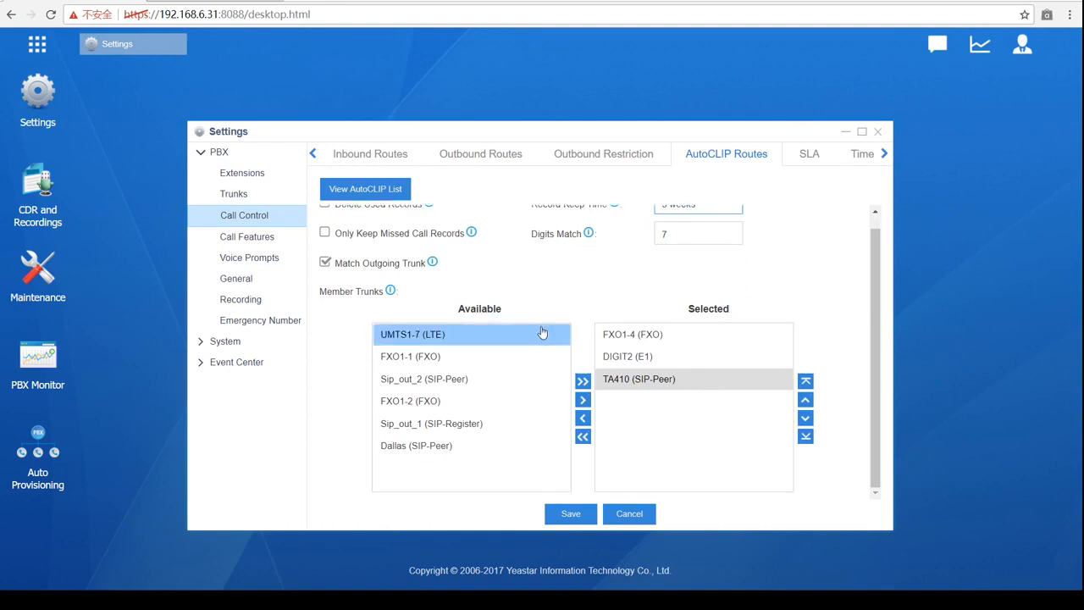
left_click(413, 359)
scroll(413, 359, "up", 1)
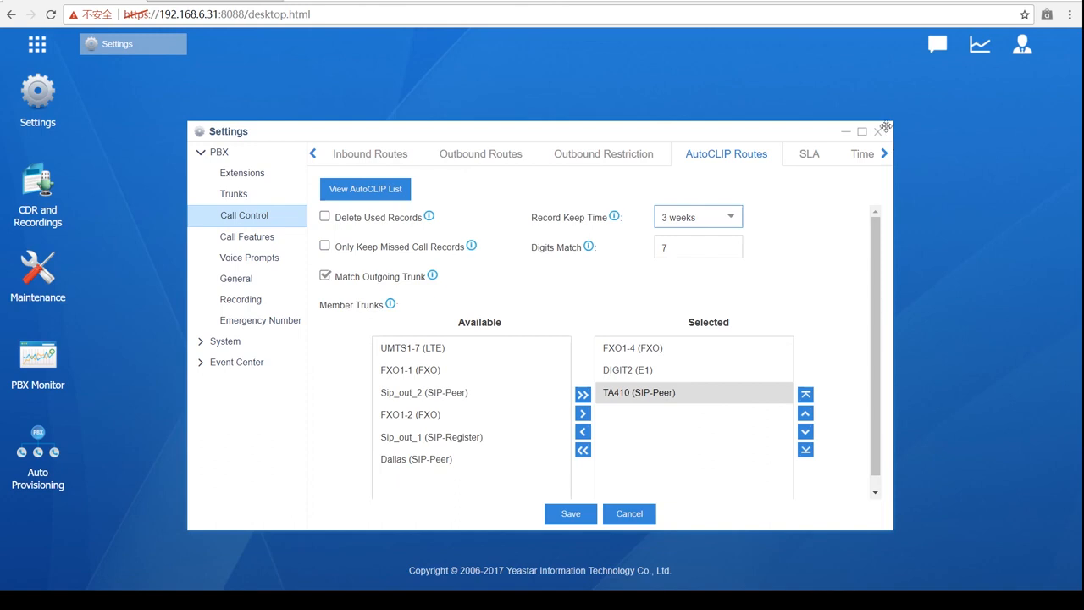
- Confirm the AutoCLIP record list is still empty, then close the Settings window
left_click(365, 188)
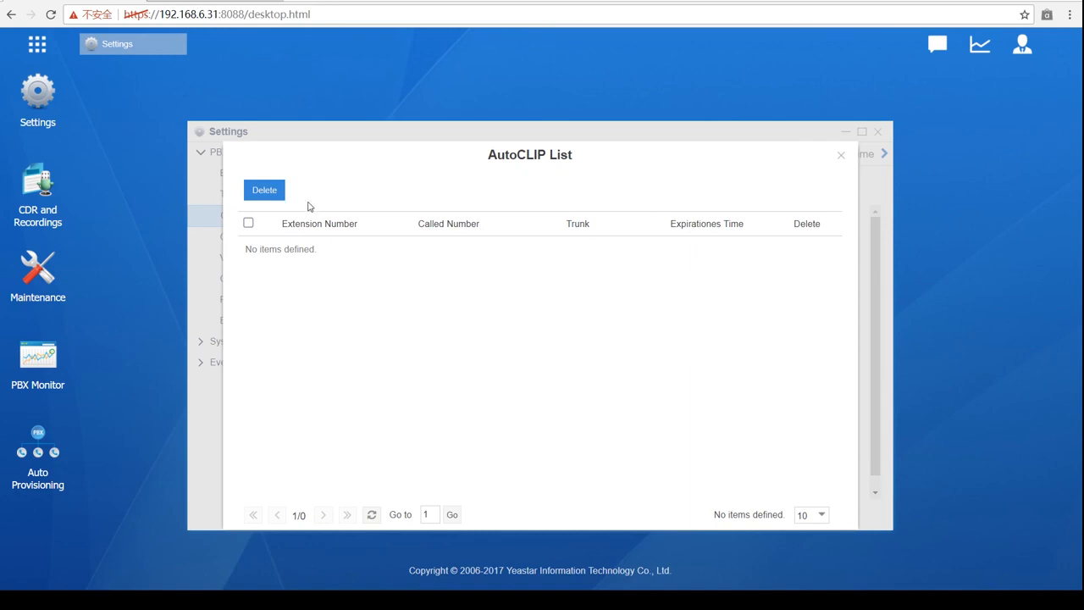
left_click(841, 158)
left_click(381, 195)
left_click(840, 157)
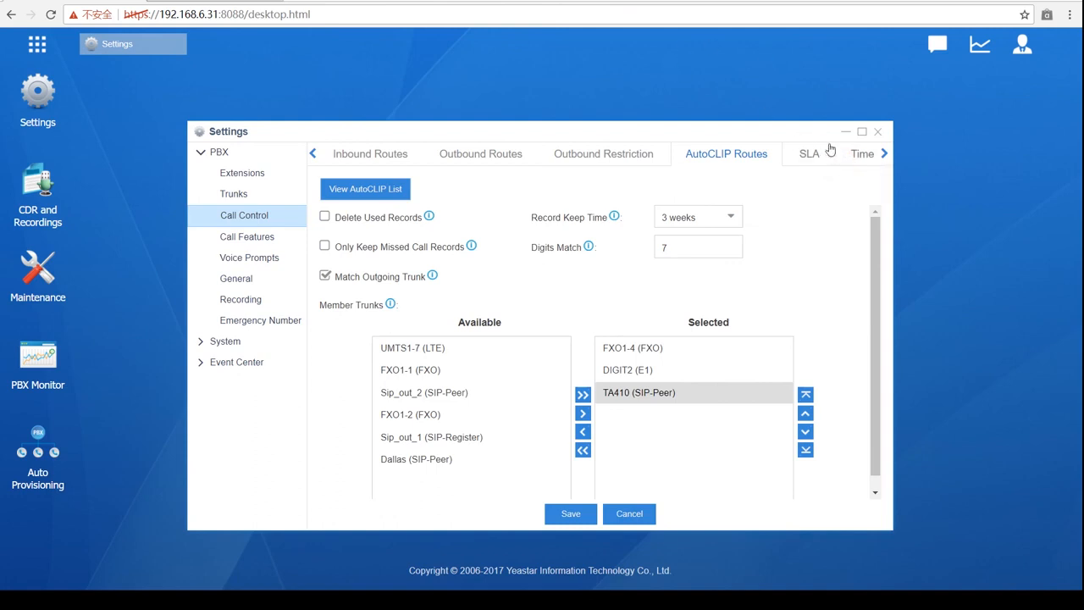
left_click(878, 133)
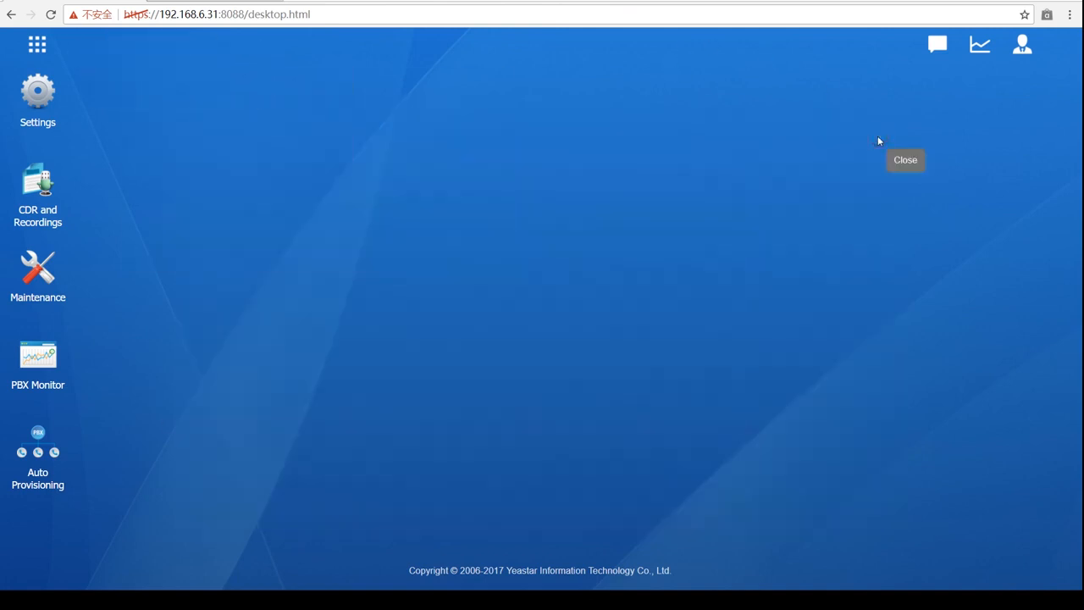